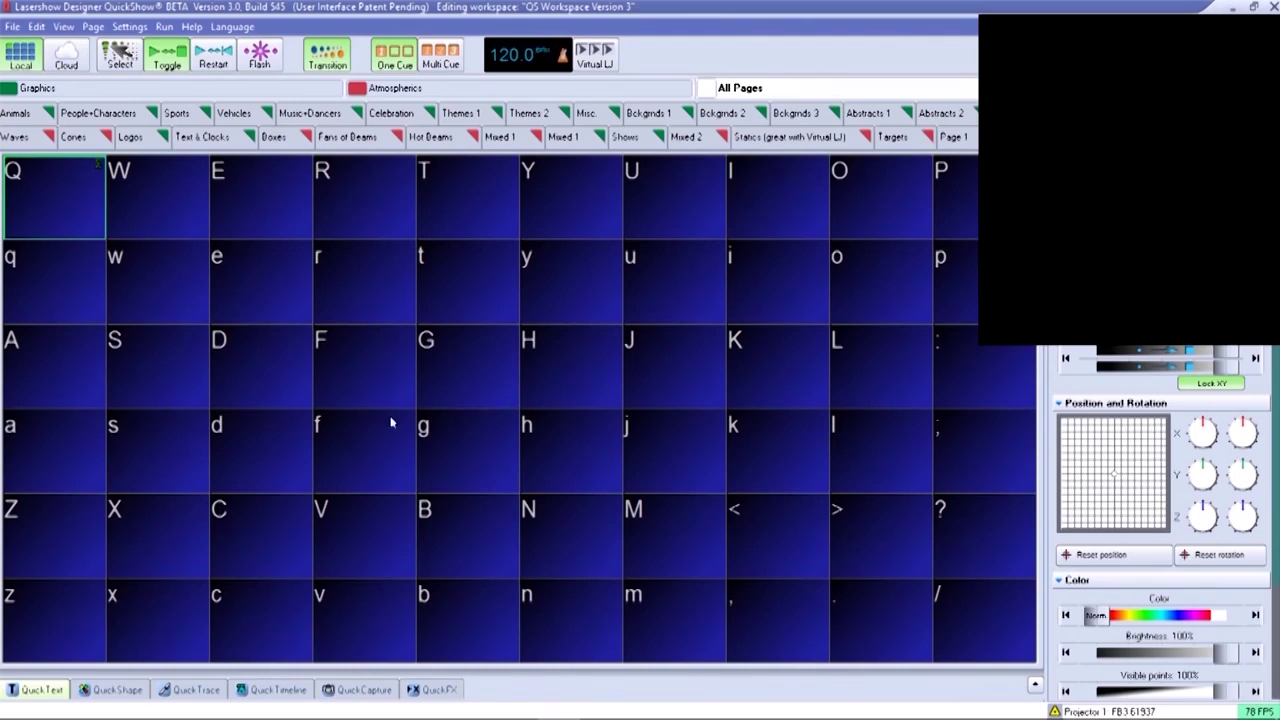
Trace the SEAWORLD image with QuickTrace and drop the orca-and-waves outline into cue Q
click(196, 690)
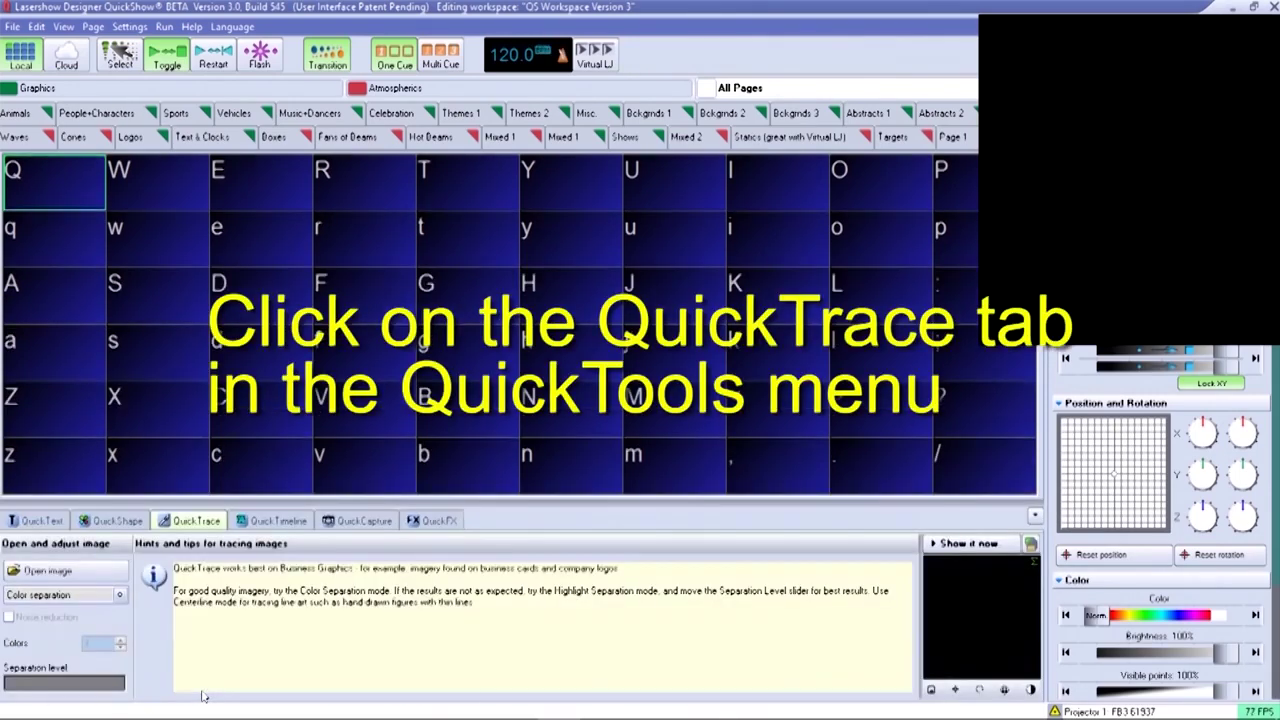
click(100, 570)
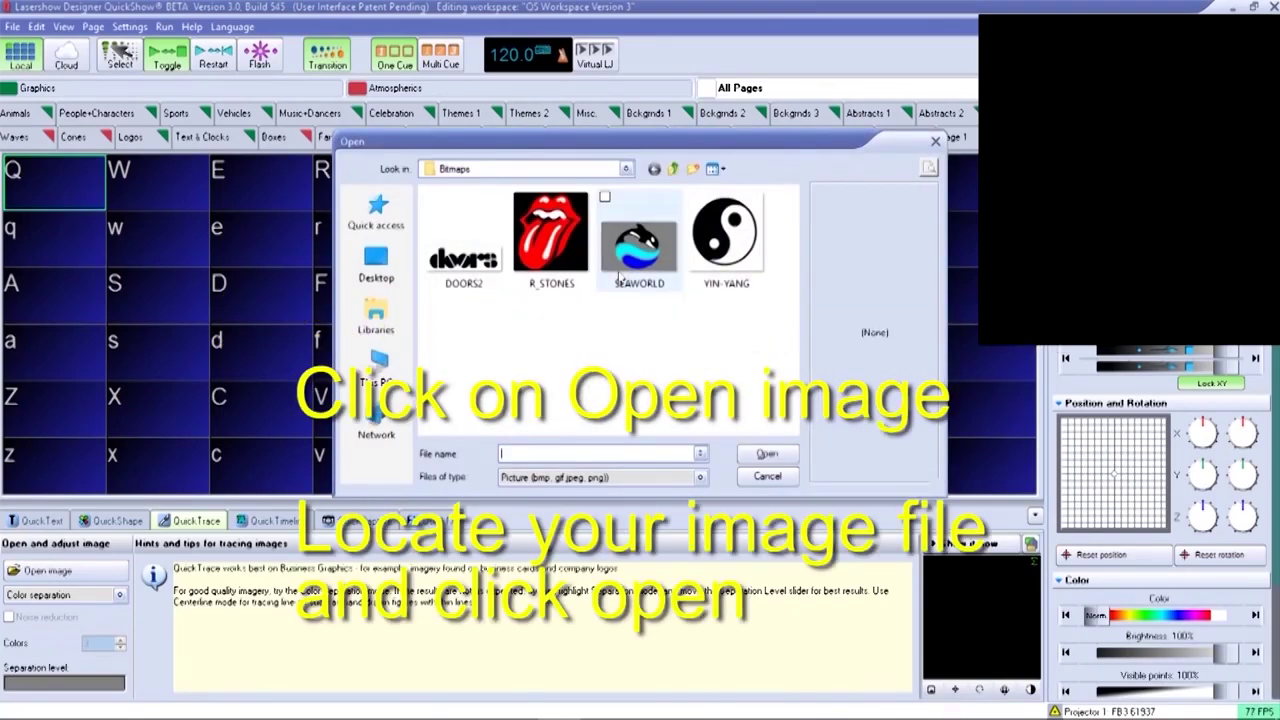
click(648, 262)
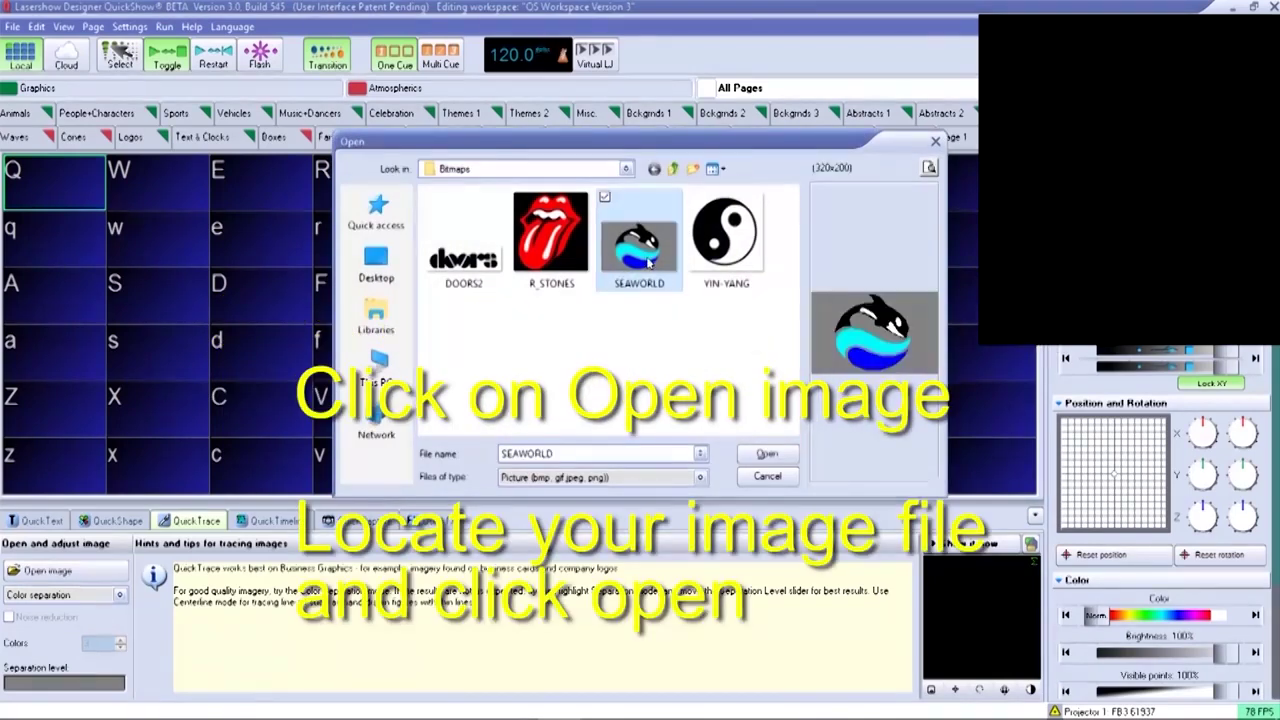
click(765, 455)
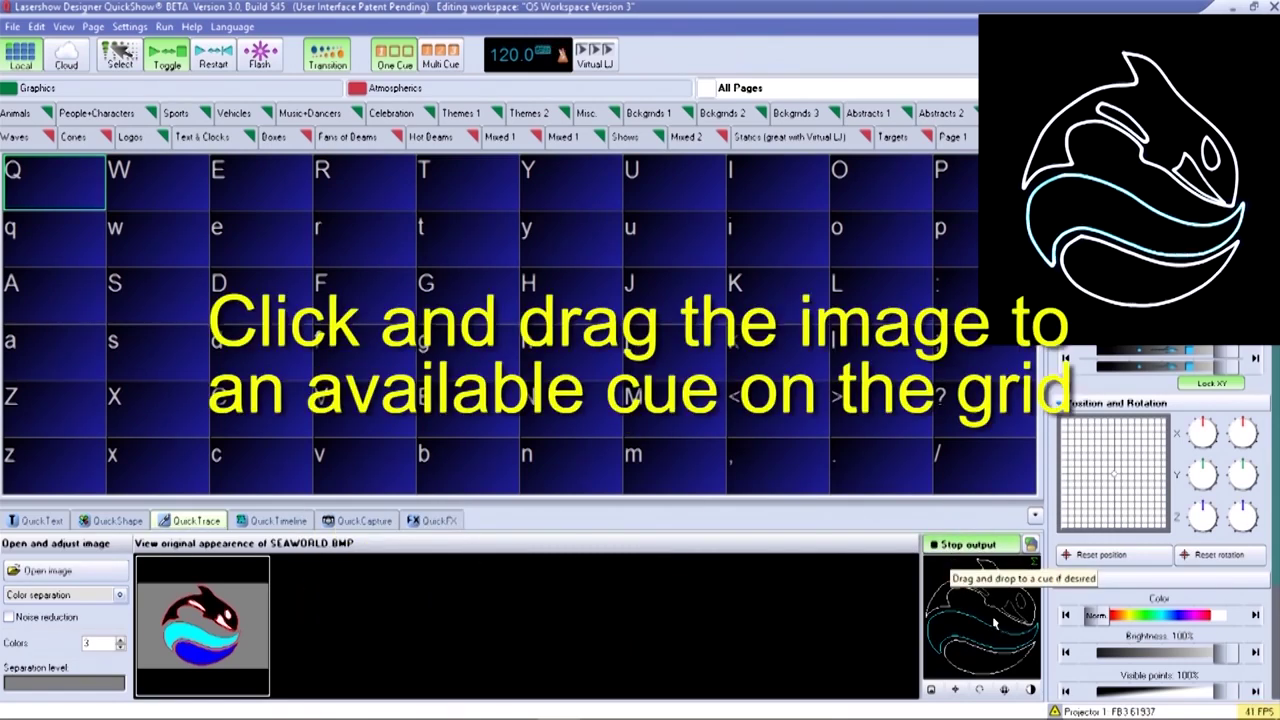
drag(995, 622, 207, 207)
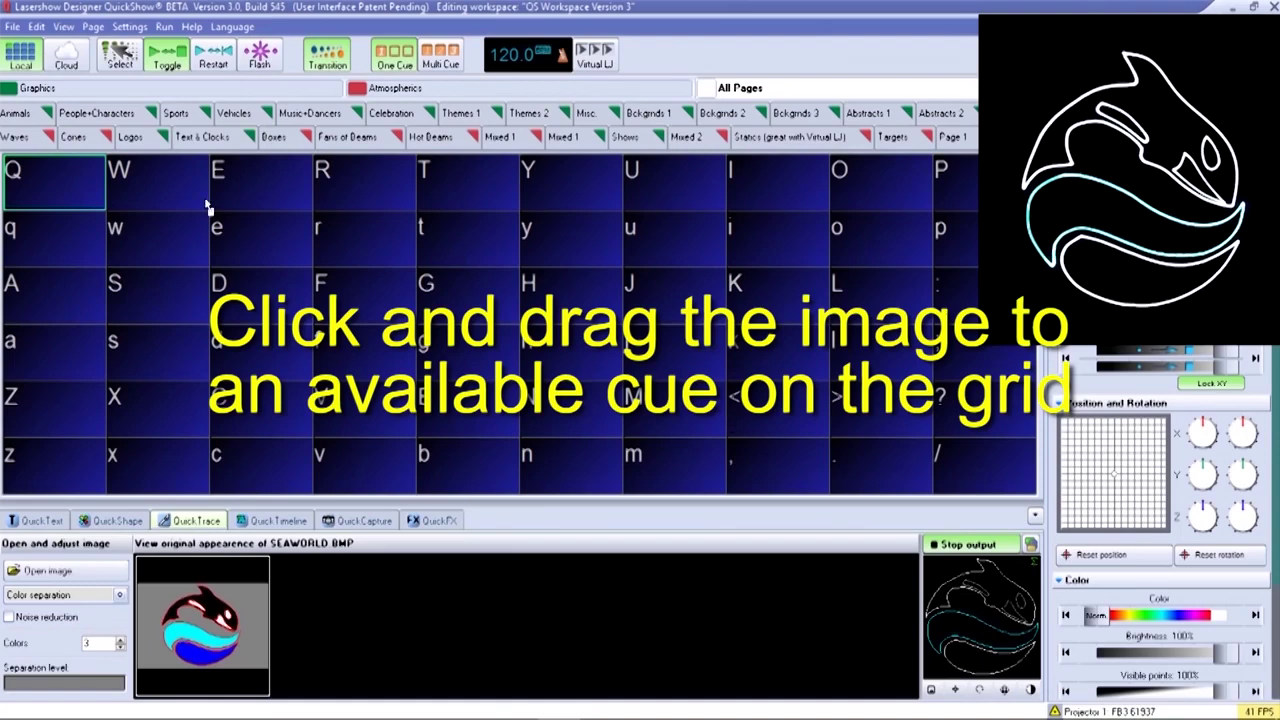
drag(207, 207, 75, 190)
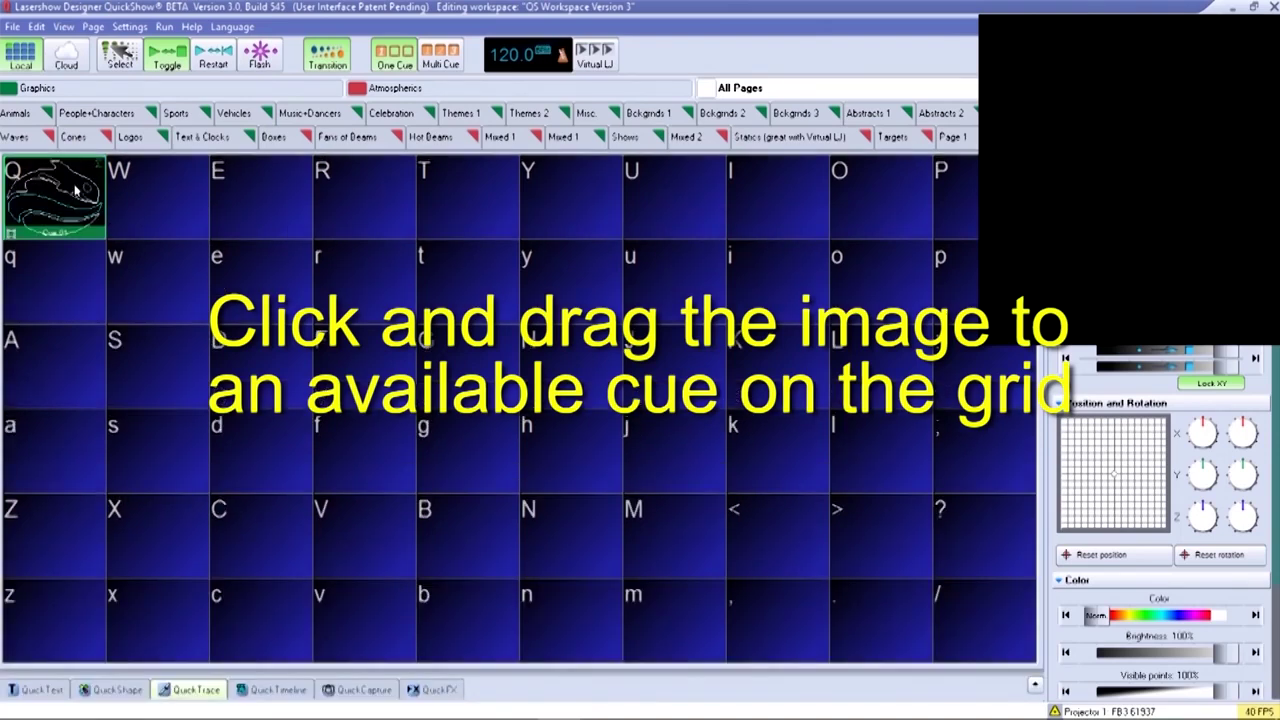
Open cue Q in a maximized frame editor and duplicate the traced frame
right_click(75, 190)
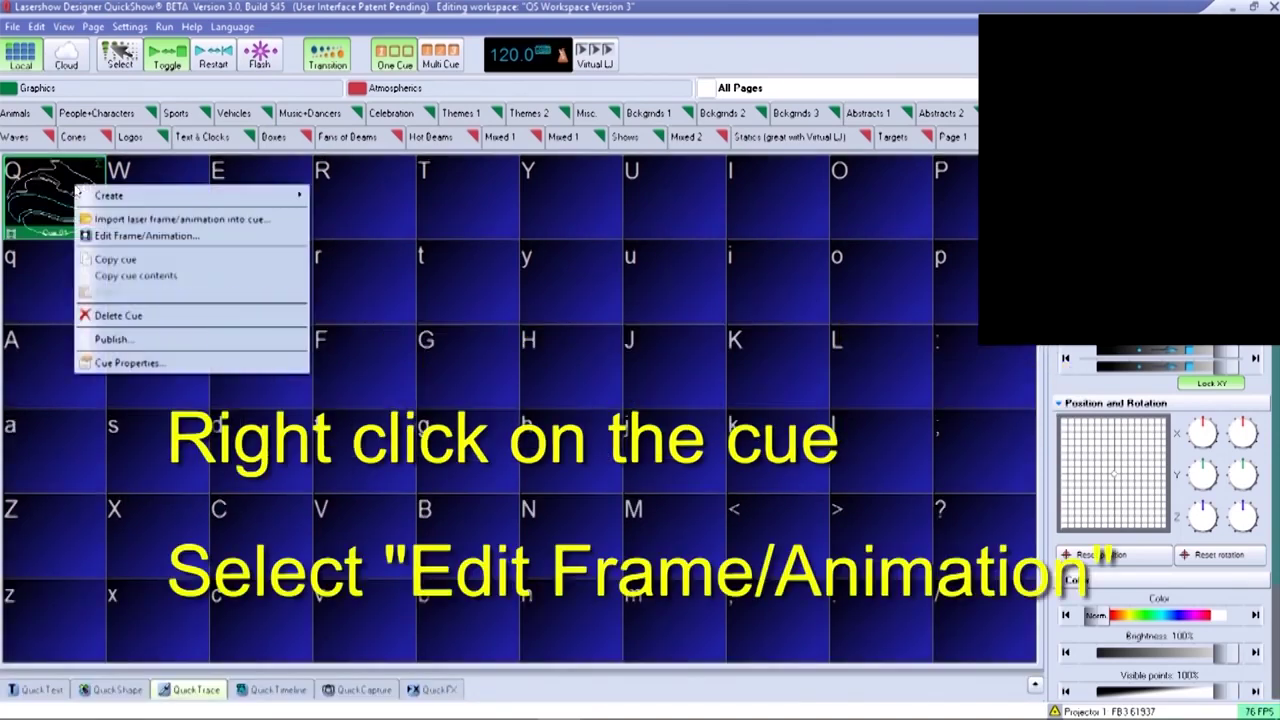
click(118, 236)
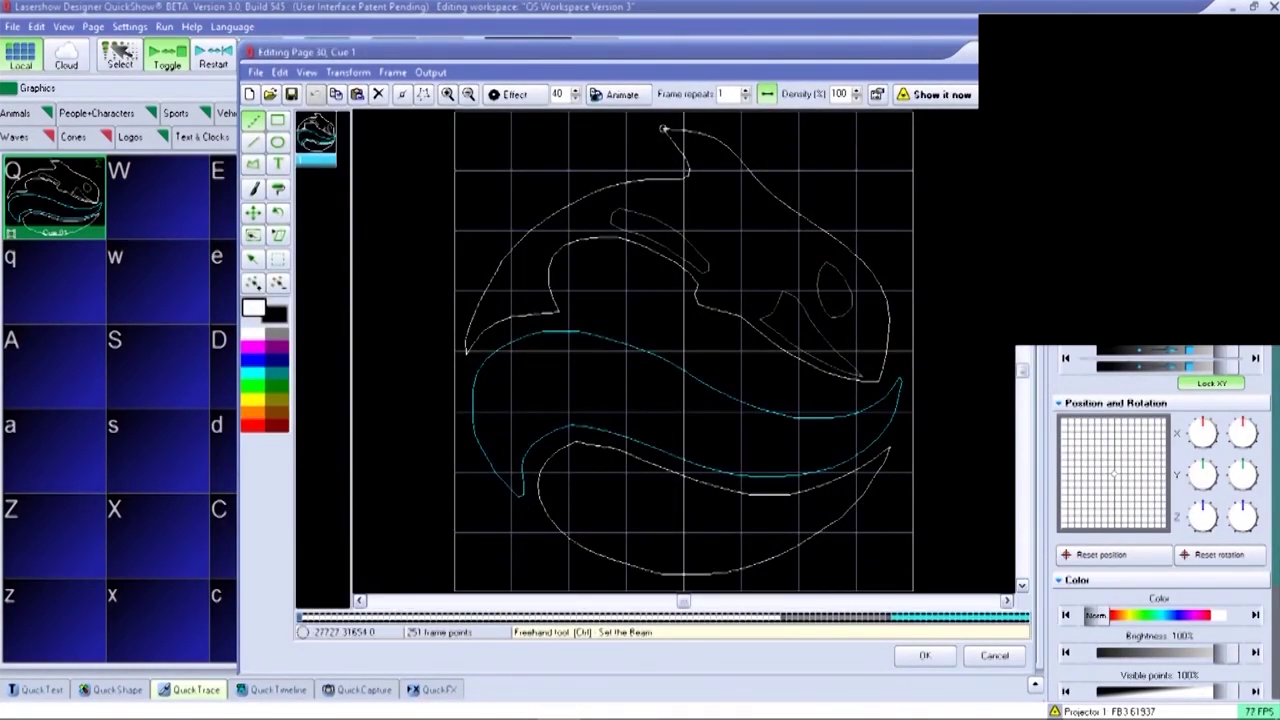
key(super+Up)
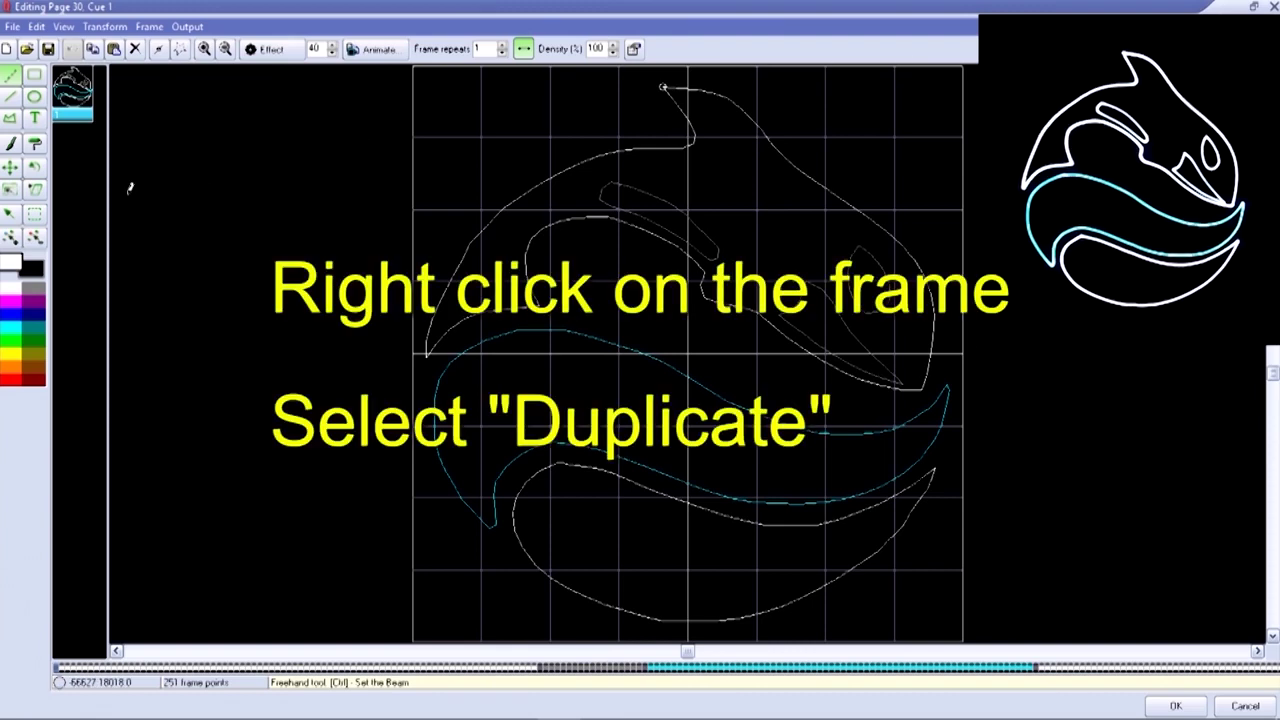
right_click(70, 94)
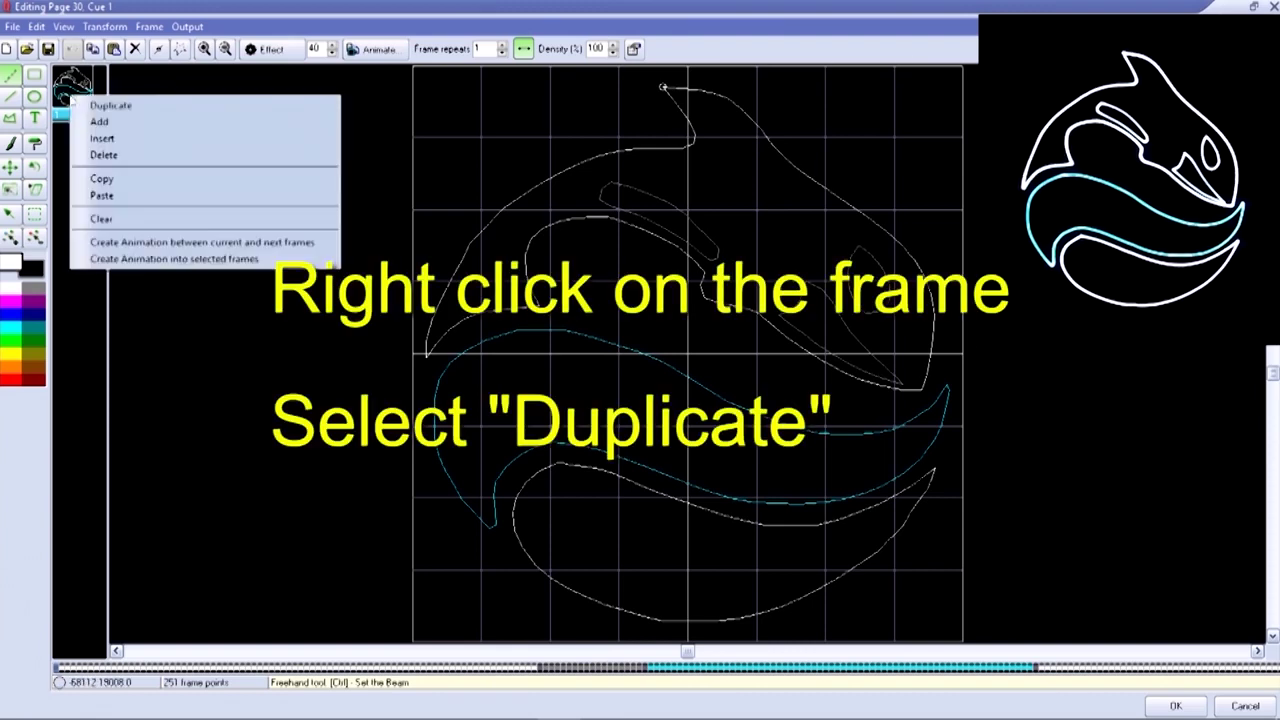
click(110, 105)
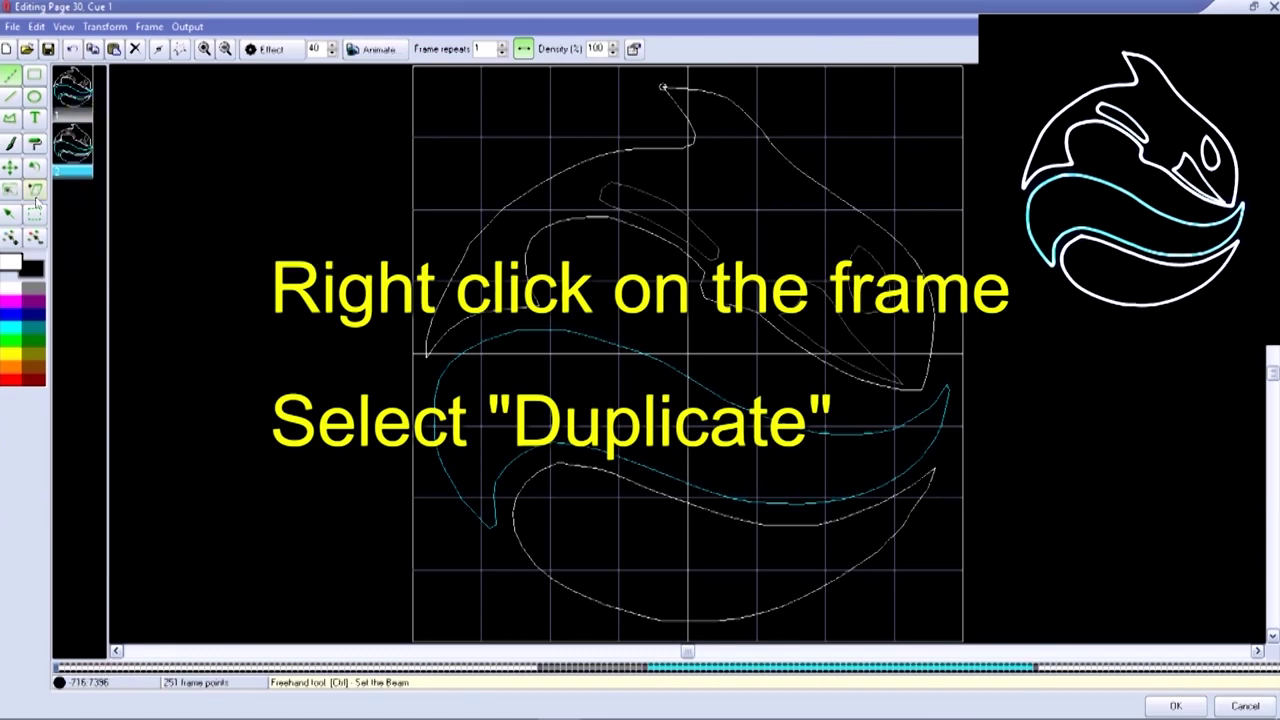
Select both water waves in frame 2 and delete them, leaving only the orca
click(10, 213)
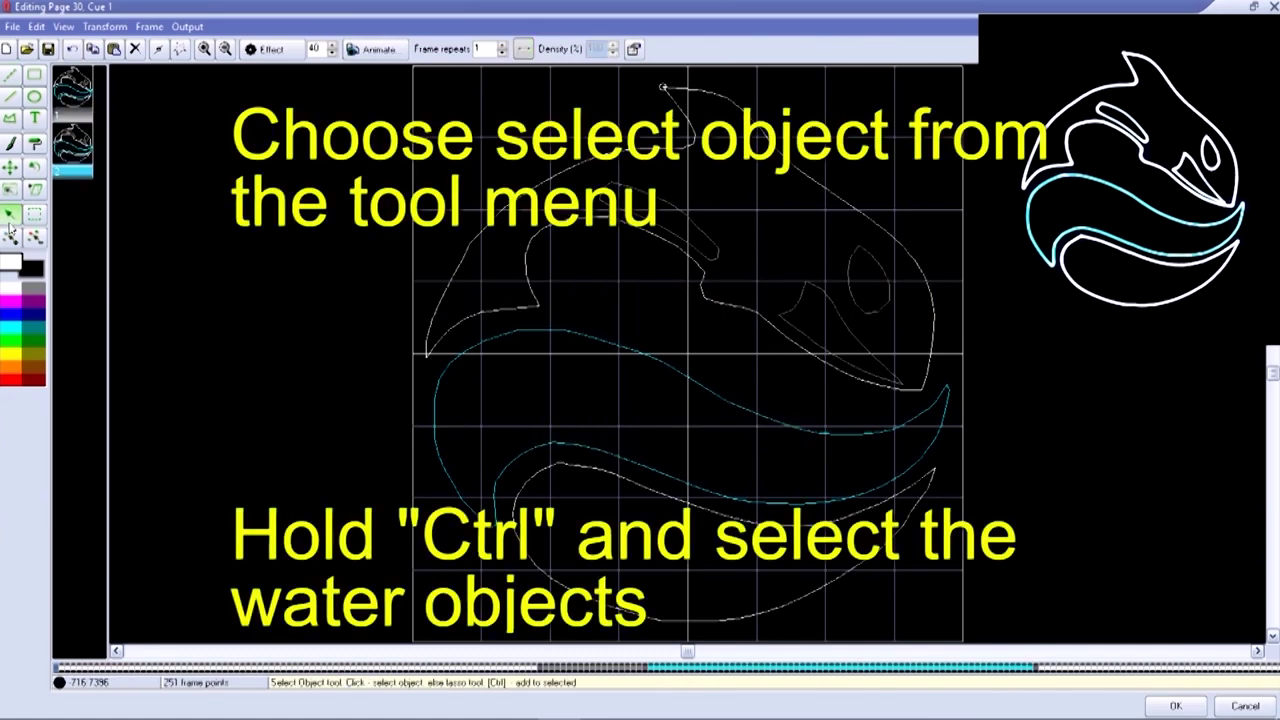
ctrl+click(477, 349)
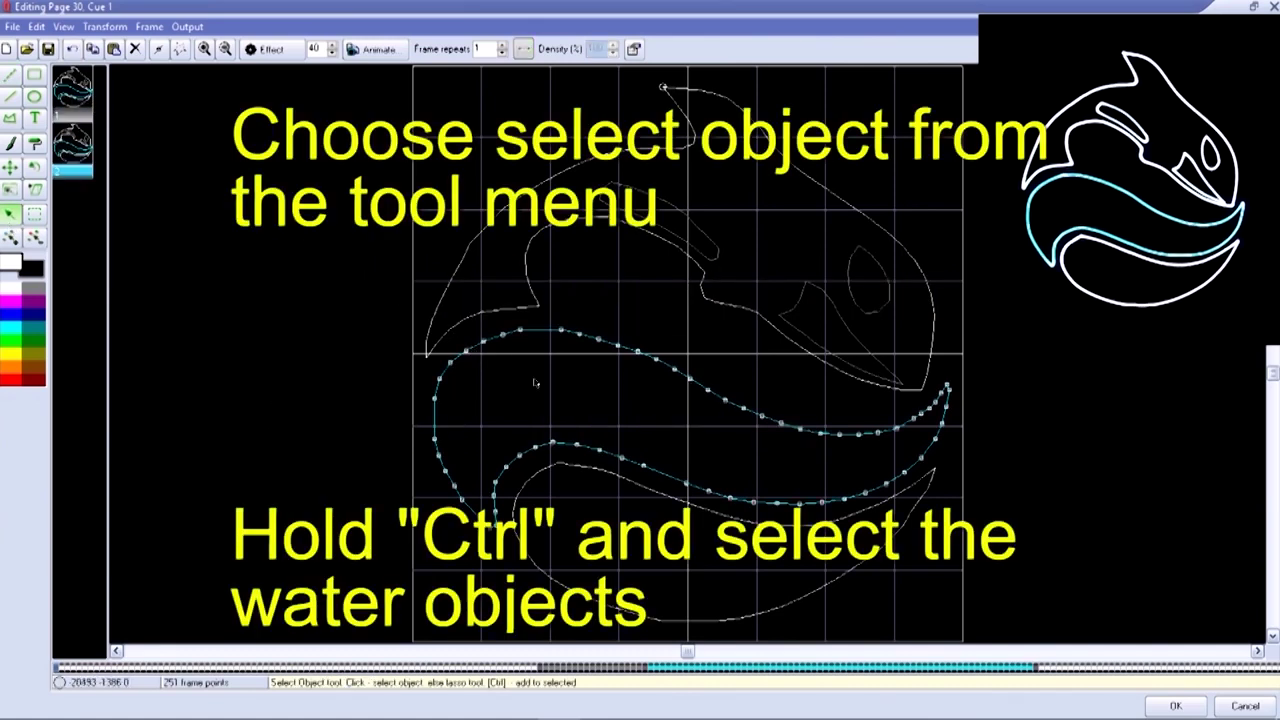
ctrl+click(603, 476)
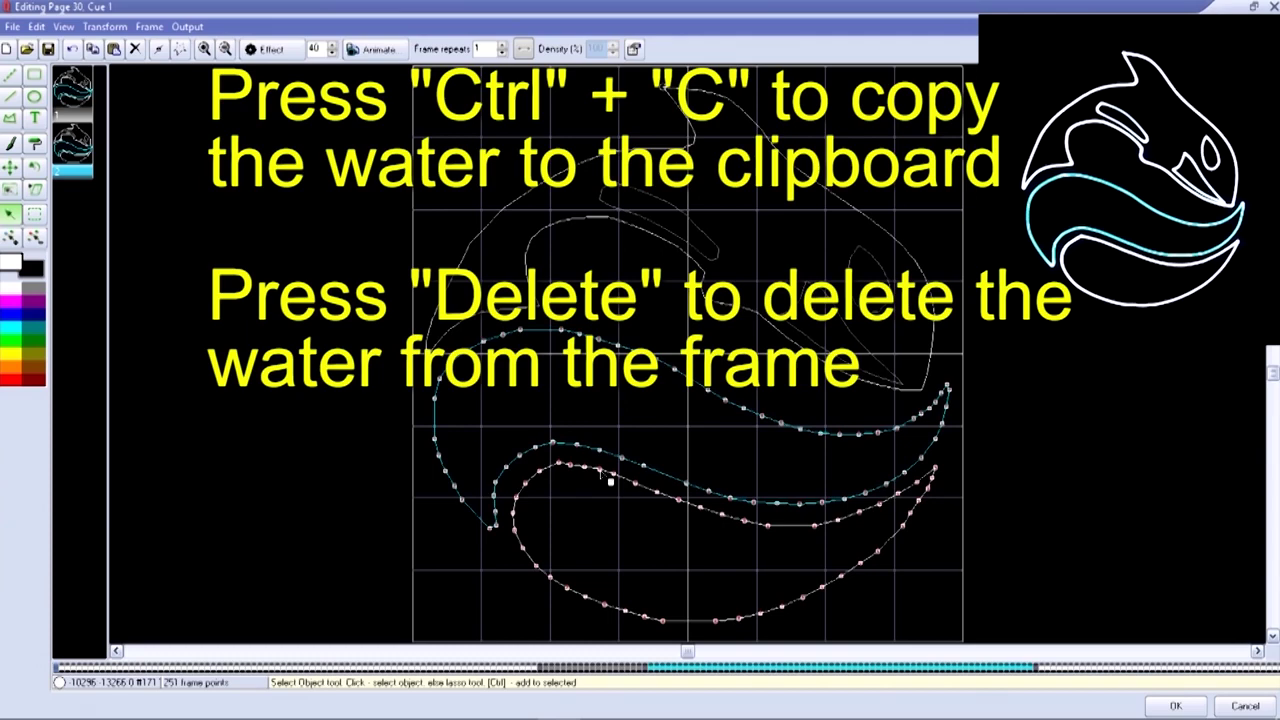
key(Delete)
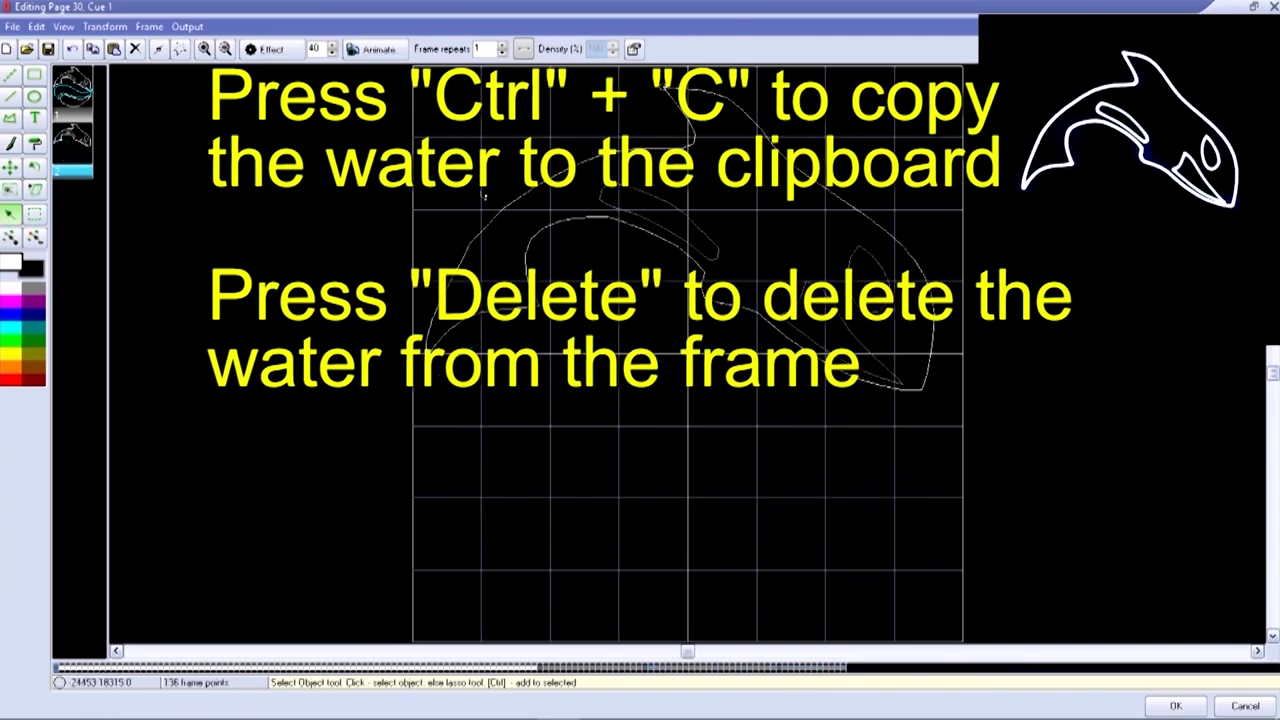
Animate the orca over 100 frames with the finish frame rotated to -180°
click(378, 50)
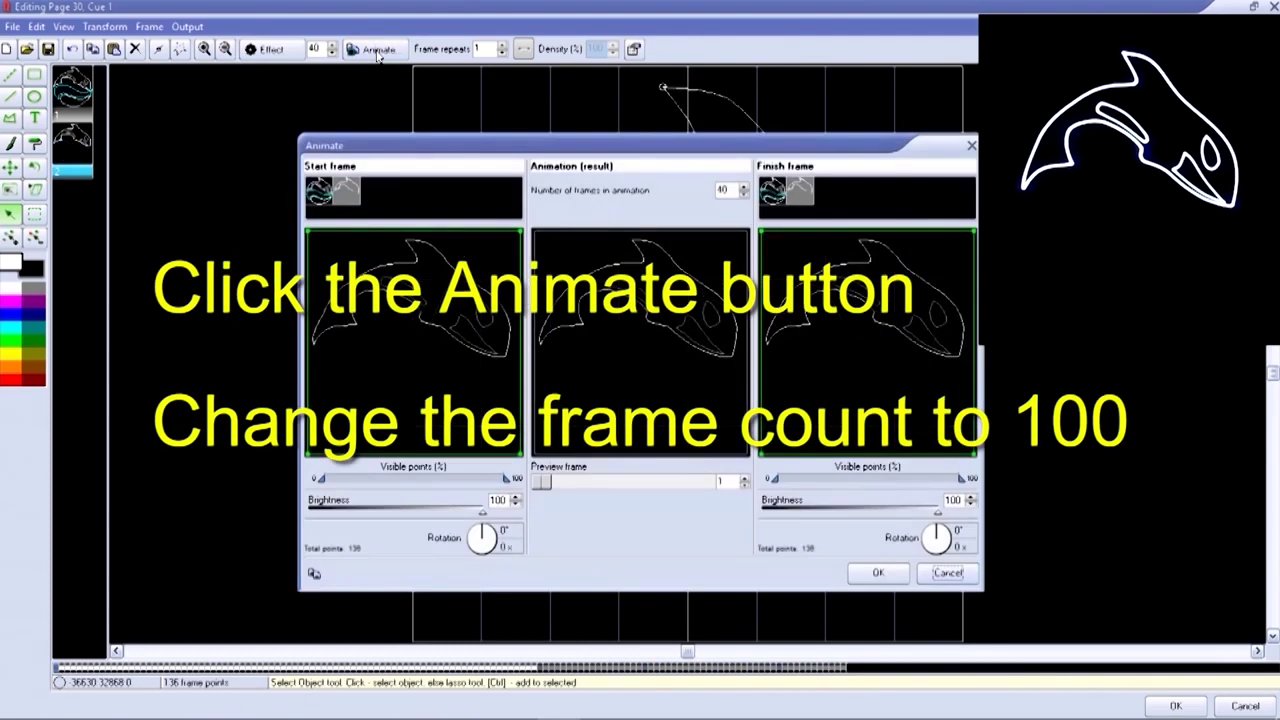
double_click(721, 190)
drag(935, 535, 926, 540)
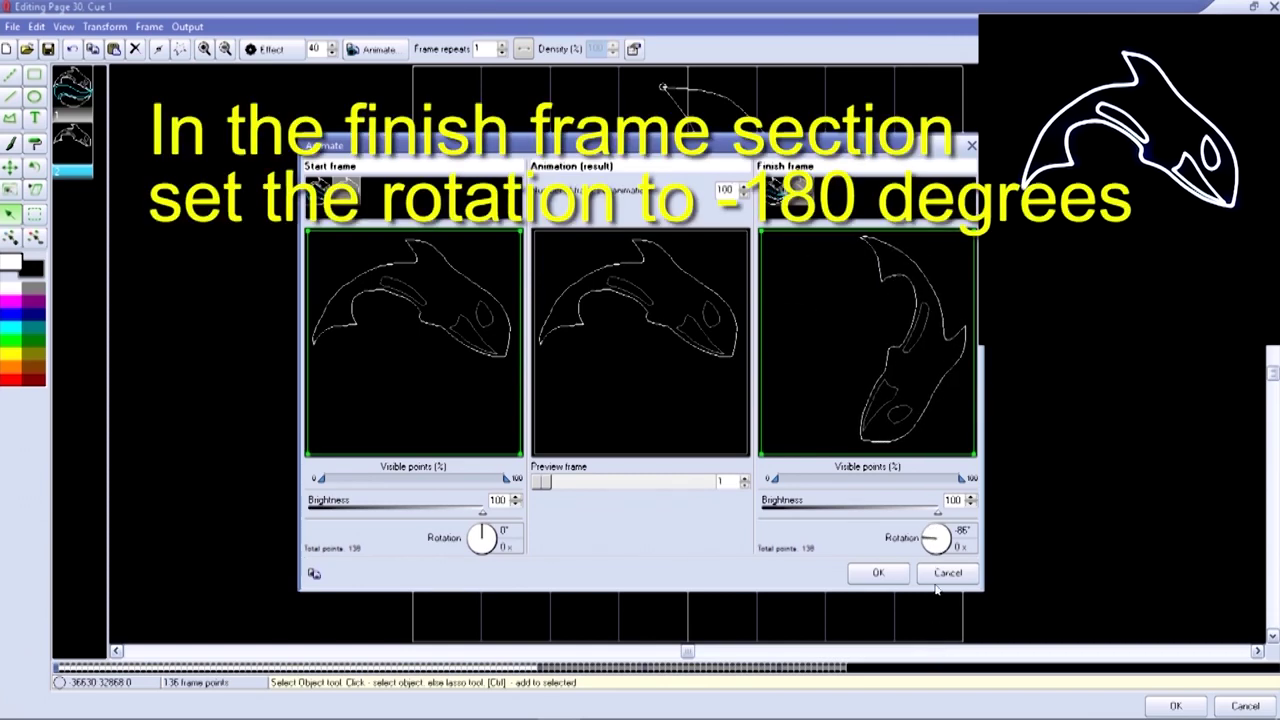
mouse_move(936, 541)
mouse_down()
mouse_move(945, 716)
mouse_move(948, 608)
mouse_move(921, 592)
mouse_up()
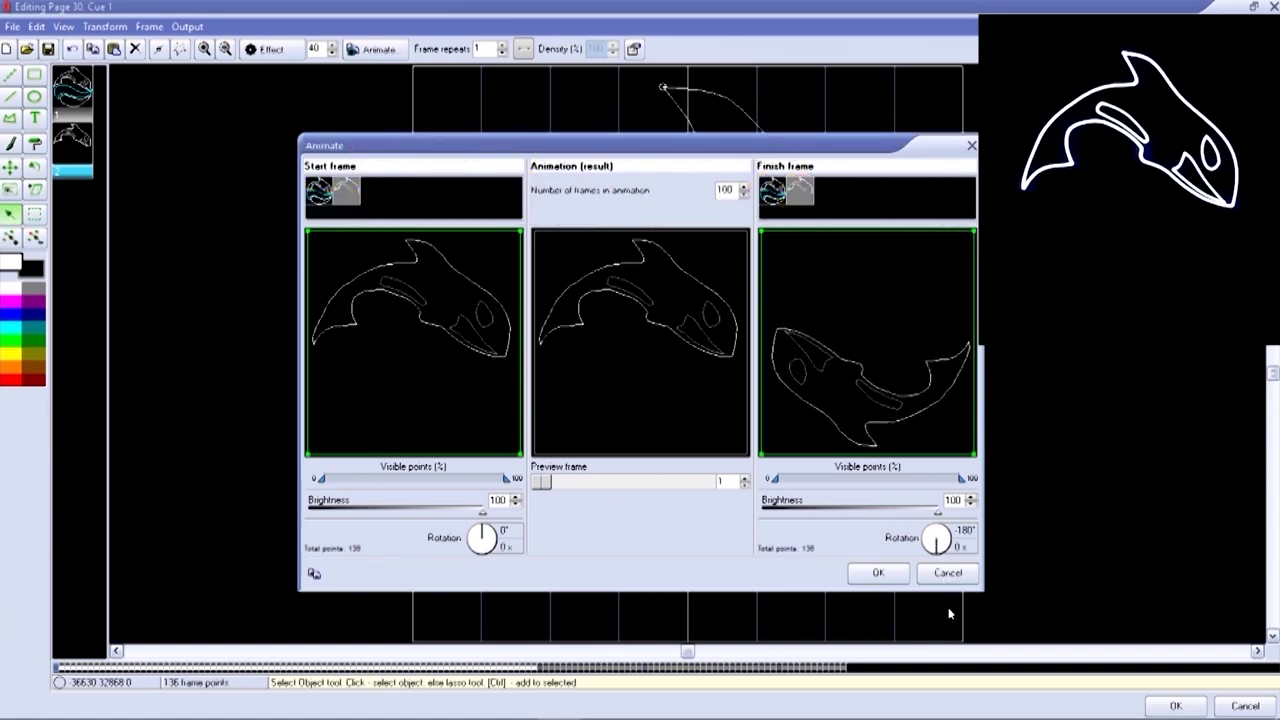
click(878, 571)
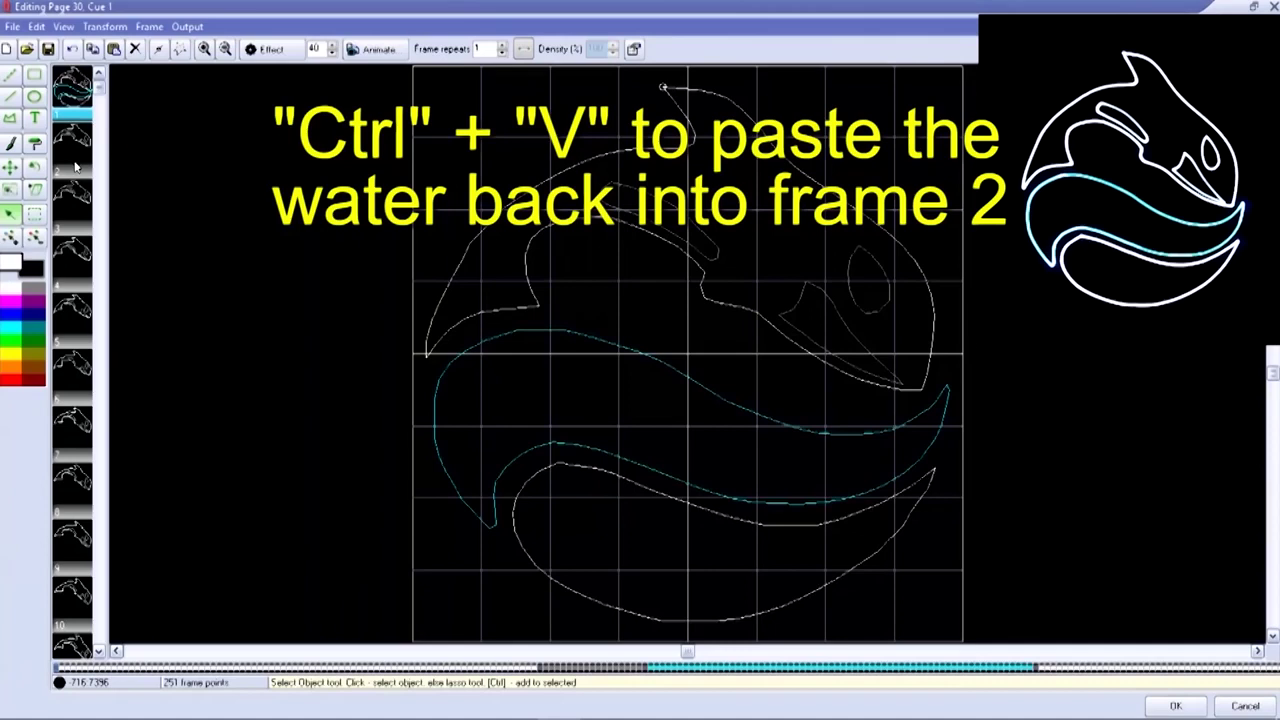
Paste the water waves into frame 2, and into frame 3 with the orca turned green
click(75, 167)
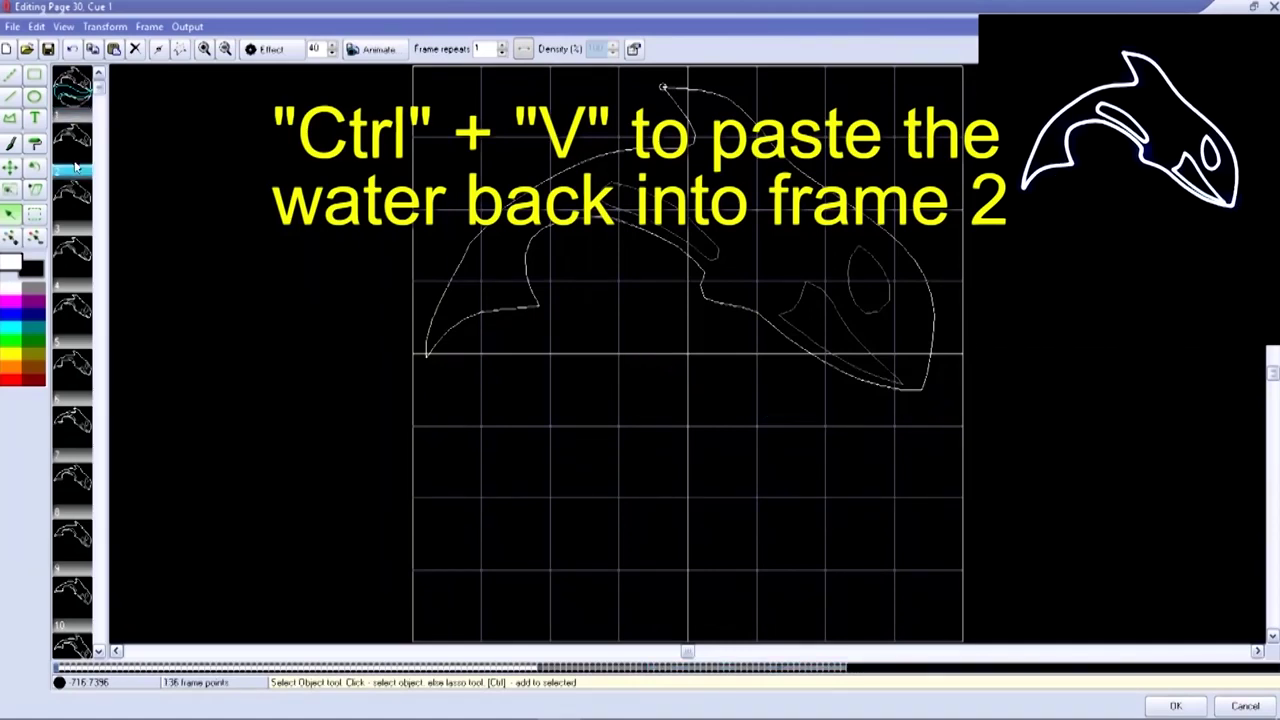
key(ctrl+v)
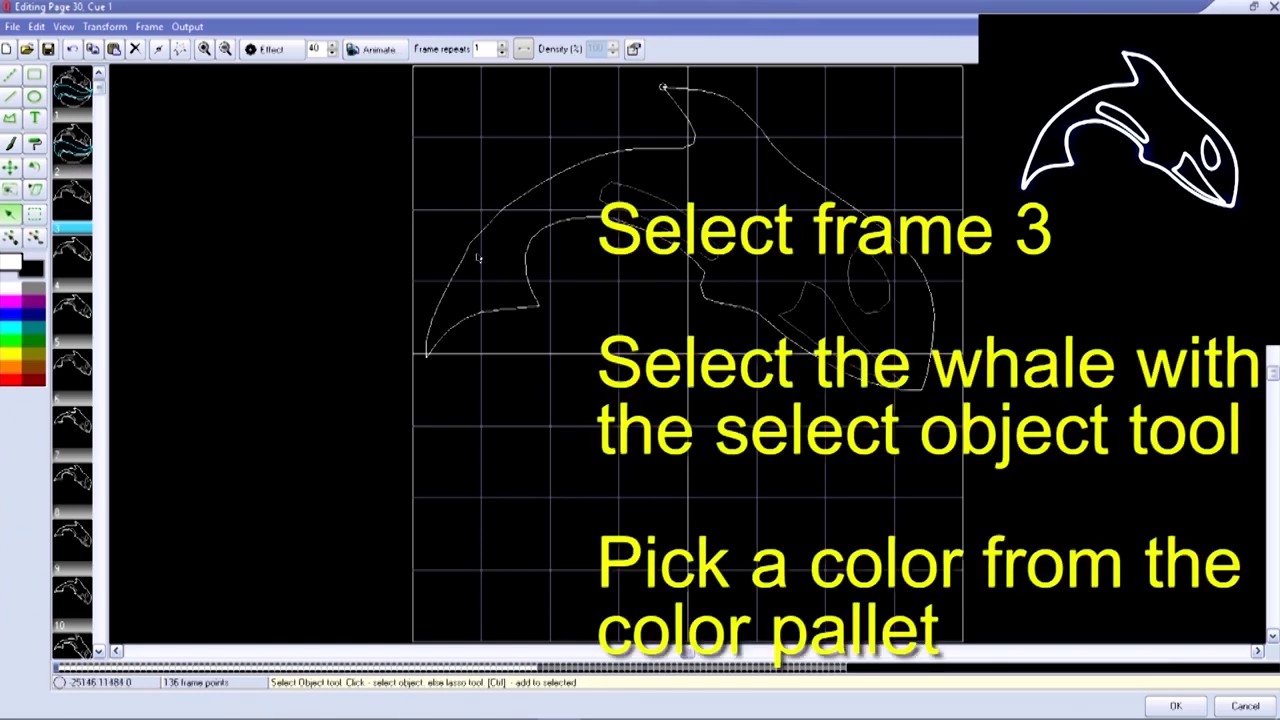
click(477, 260)
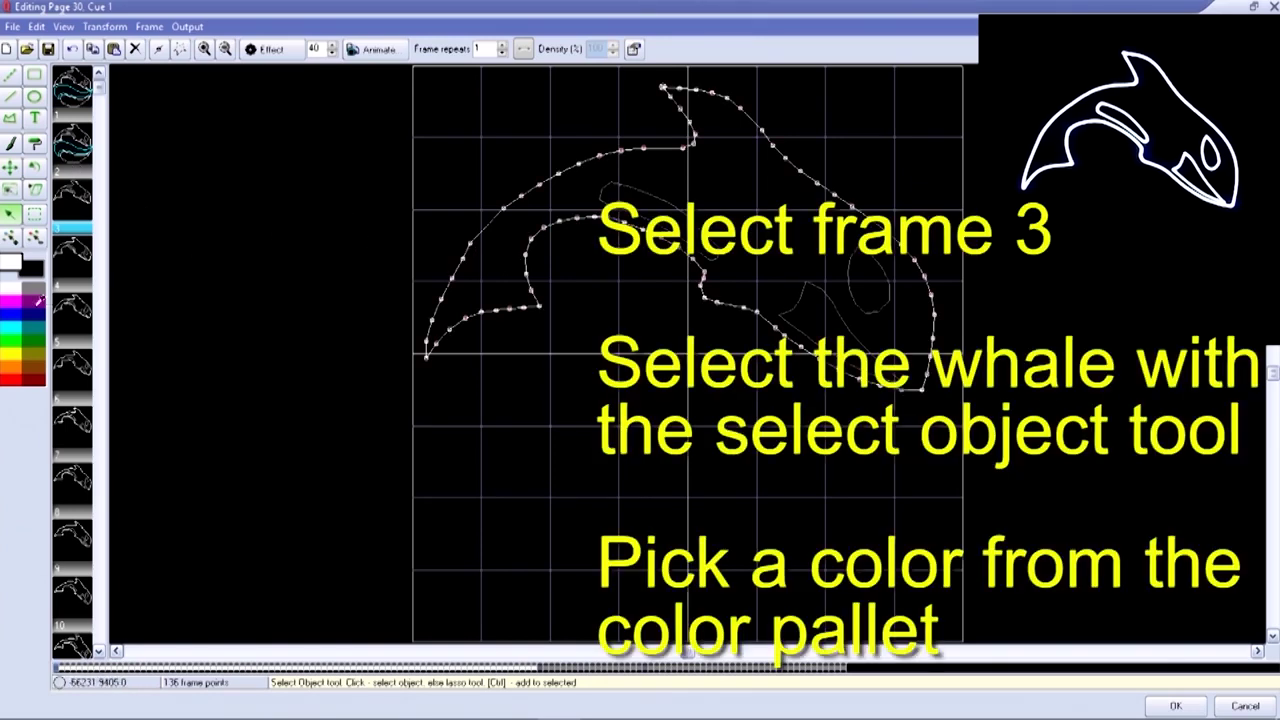
click(17, 335)
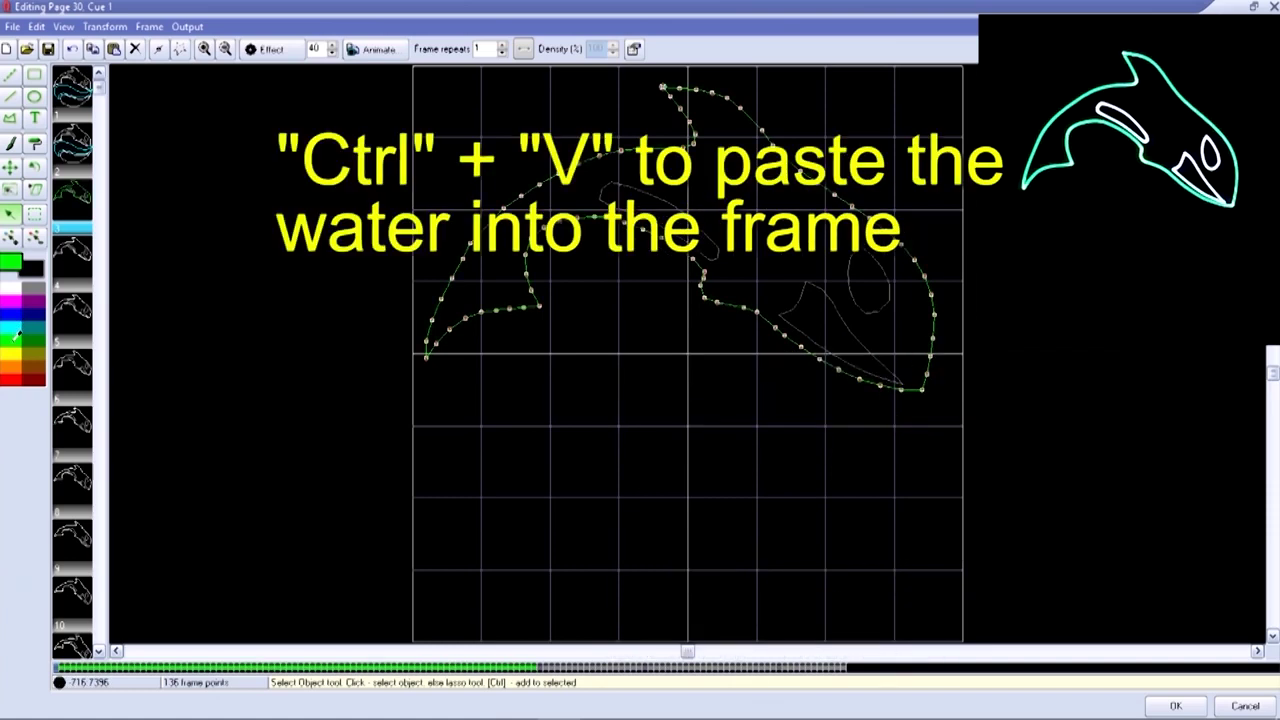
key(ctrl+v)
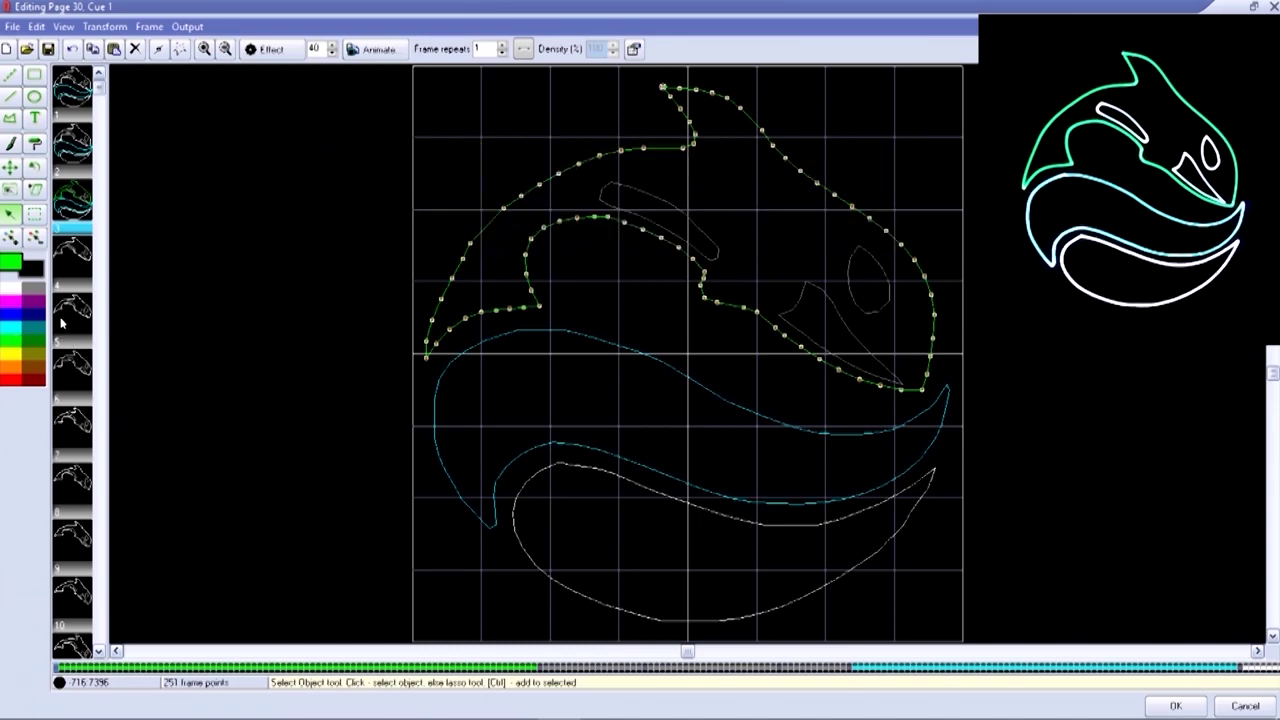
Paste the water waves back into frames 4, 5 and 6
click(62, 288)
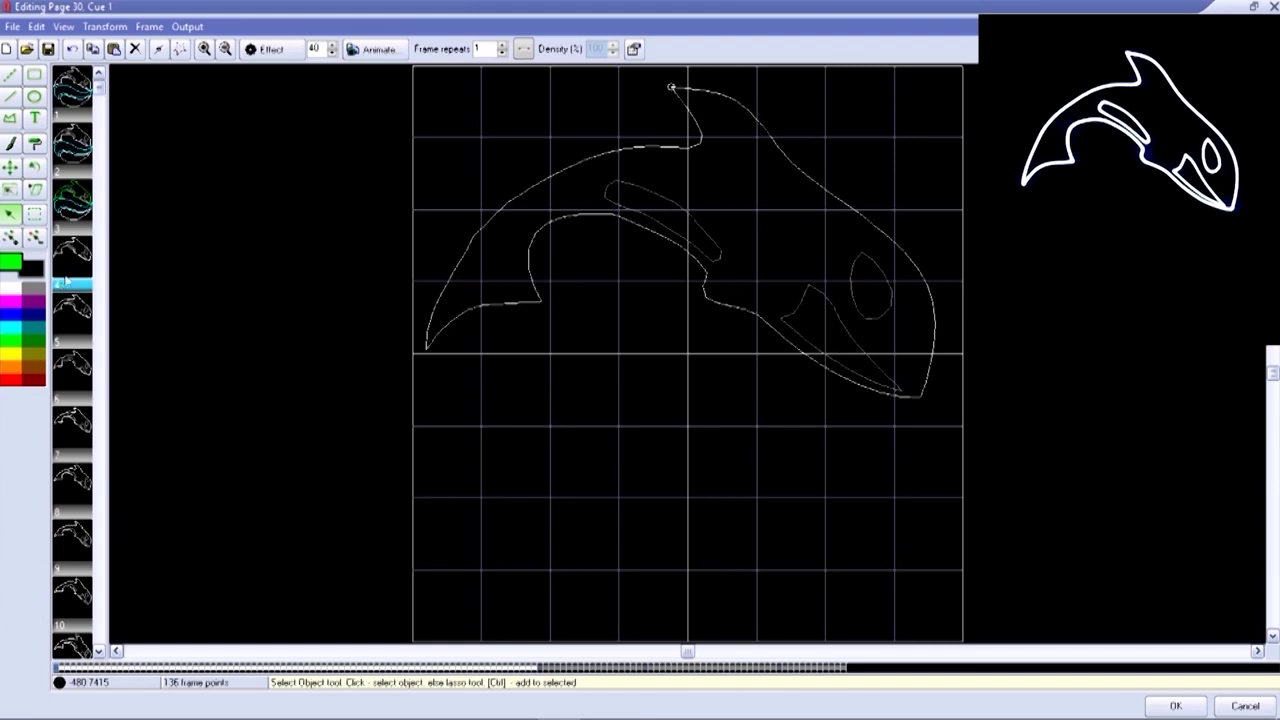
click(492, 229)
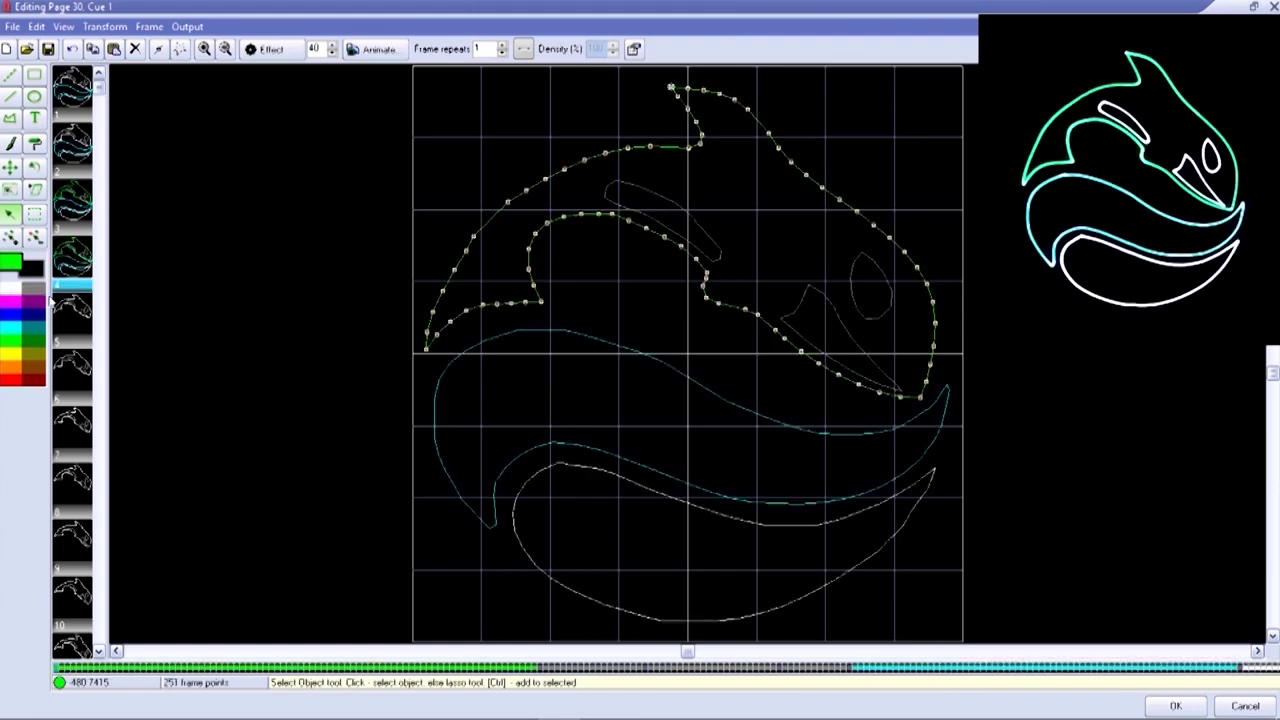
key(Page_Down)
key(ctrl+v)
key(Page_Down)
key(ctrl+v)
On frame 7, colour the orca magenta and paste the water waves back
key(Page_Down)
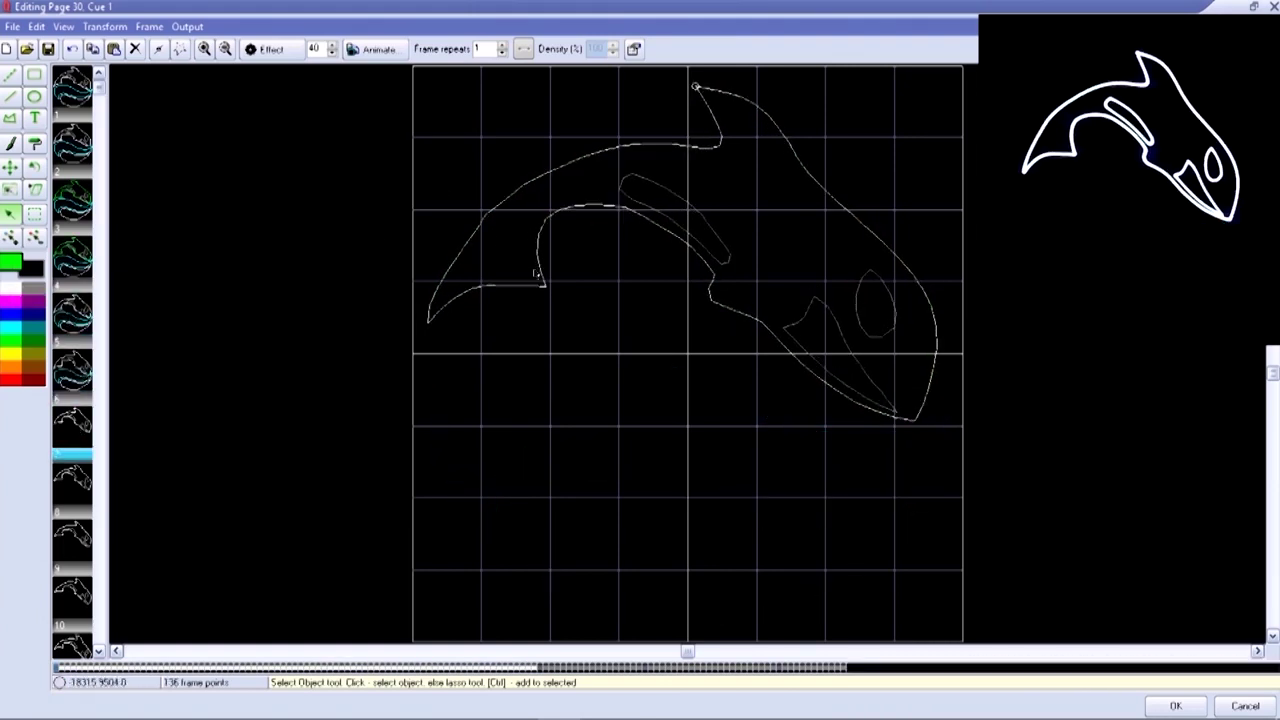
click(535, 275)
click(12, 299)
key(ctrl+v)
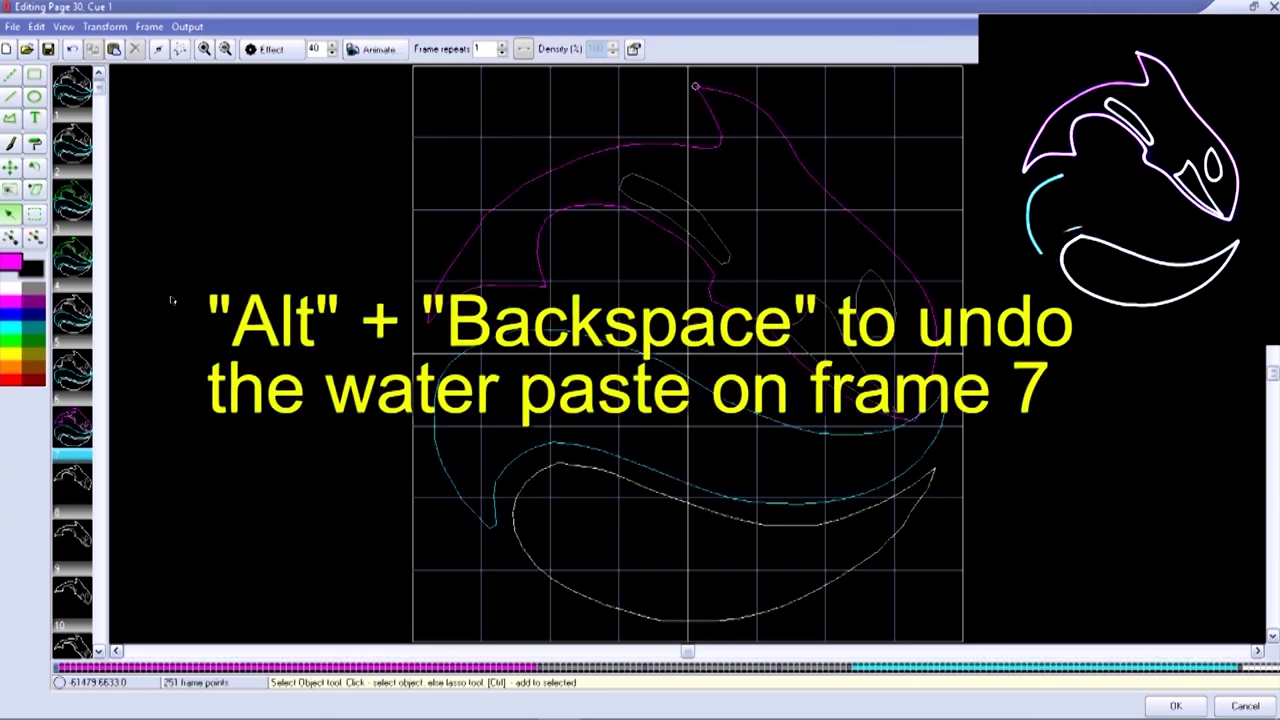
On frame 7, undo the paste, recolour the whale's points magenta, and re-paste the waves
key(alt+BackSpace)
click(40, 271)
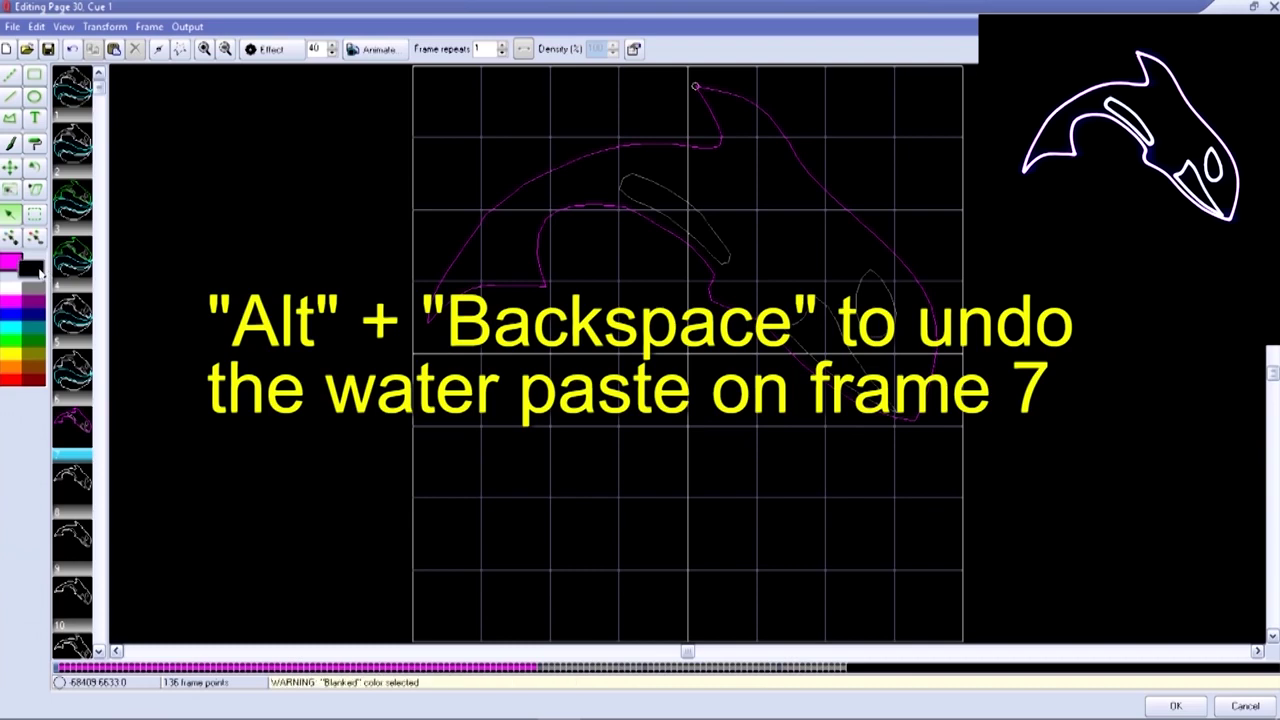
click(12, 145)
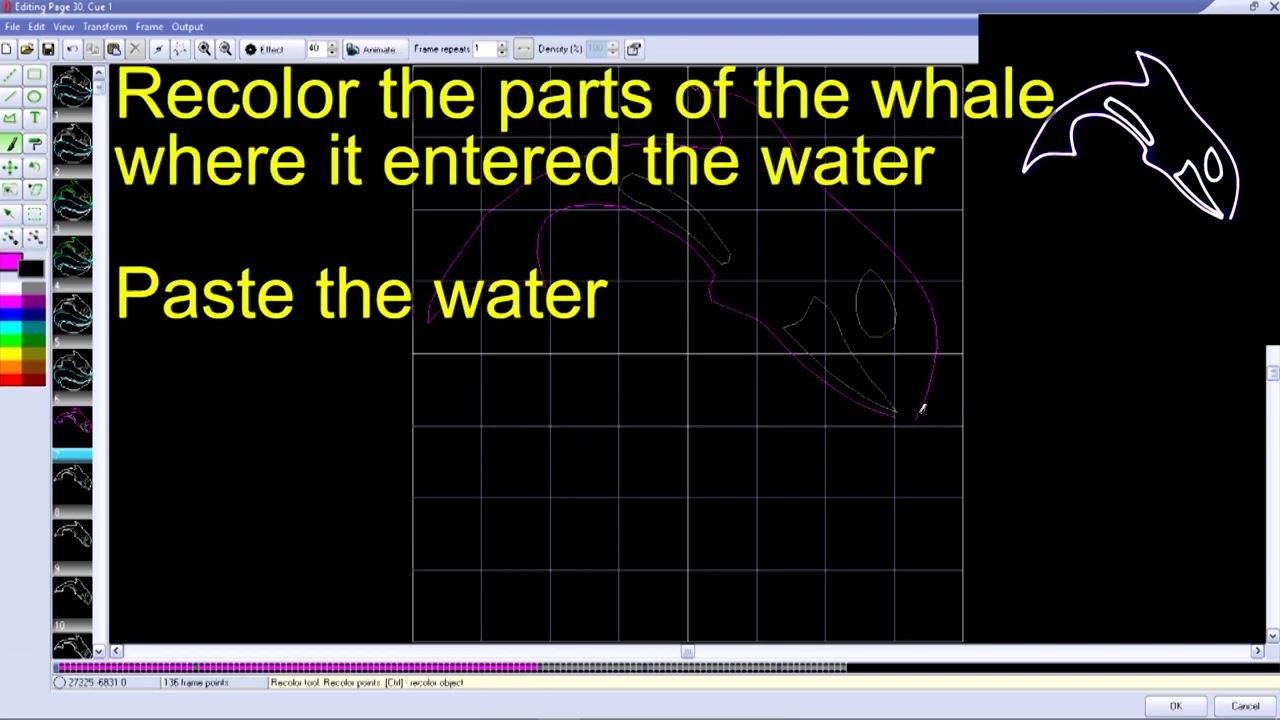
key(ctrl+v)
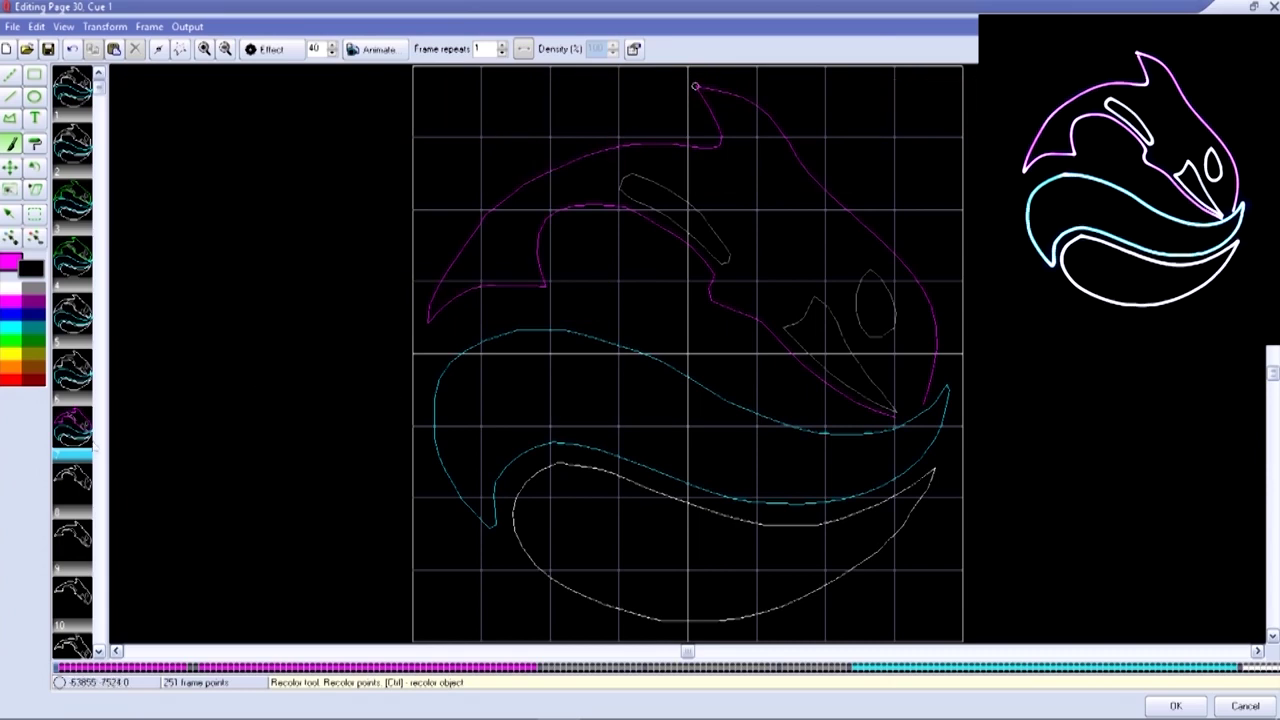
Colour the whale outline magenta on frame 8 and save the animation to cue Q
click(58, 497)
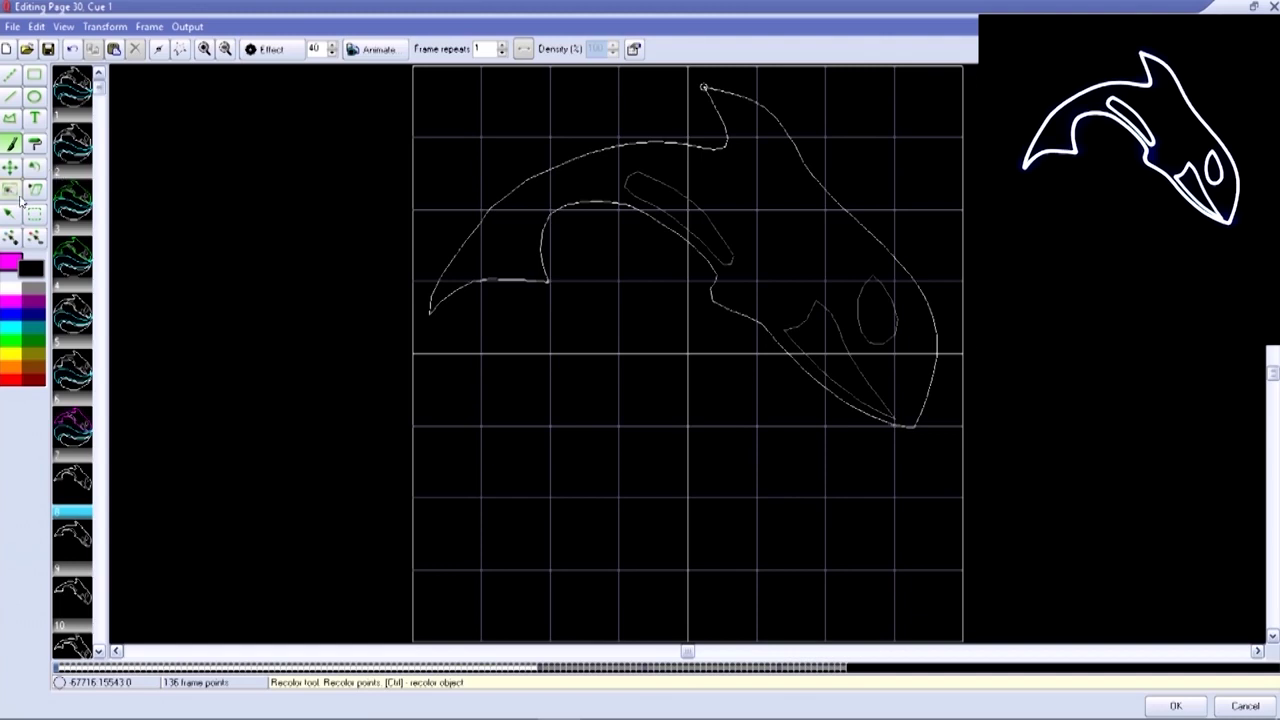
click(16, 209)
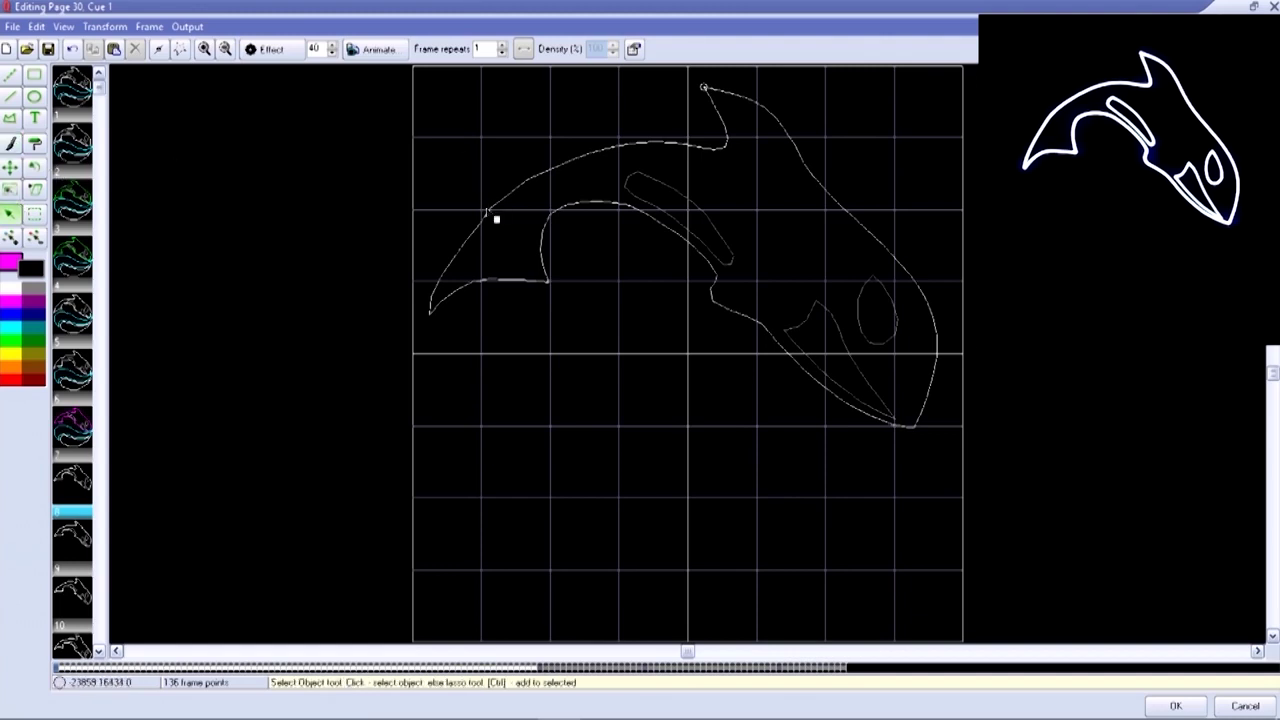
click(488, 216)
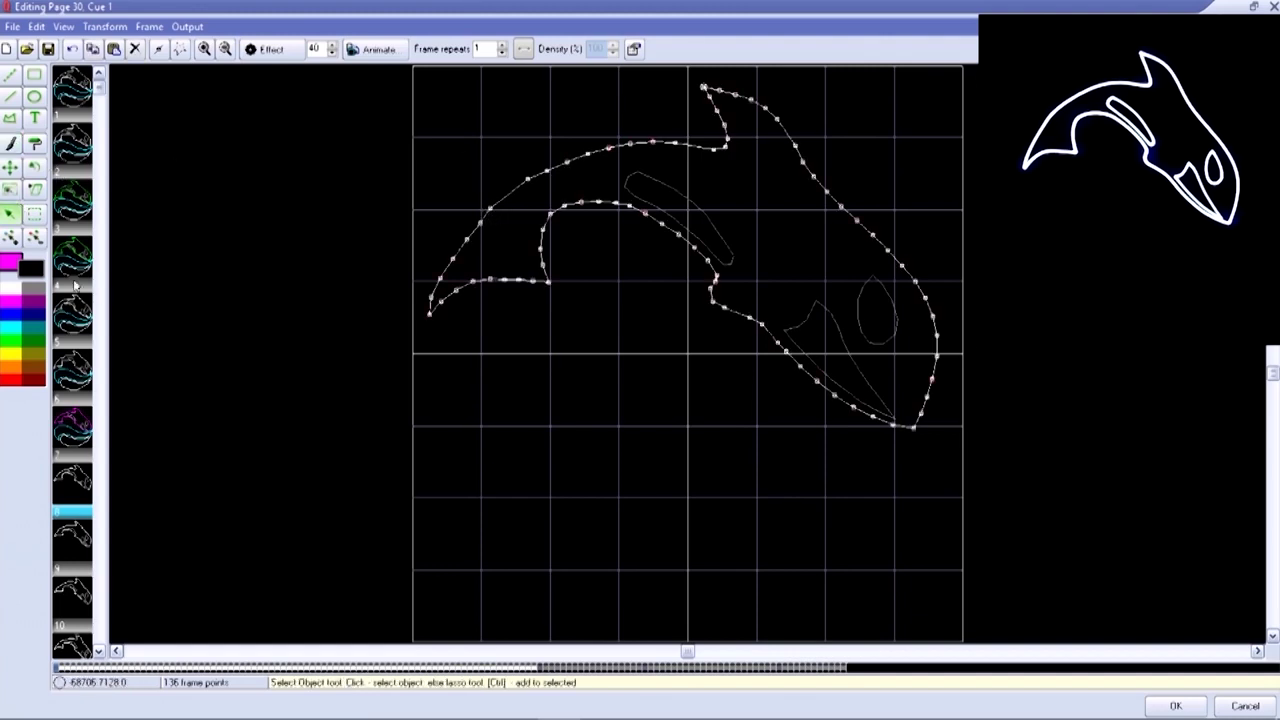
click(12, 266)
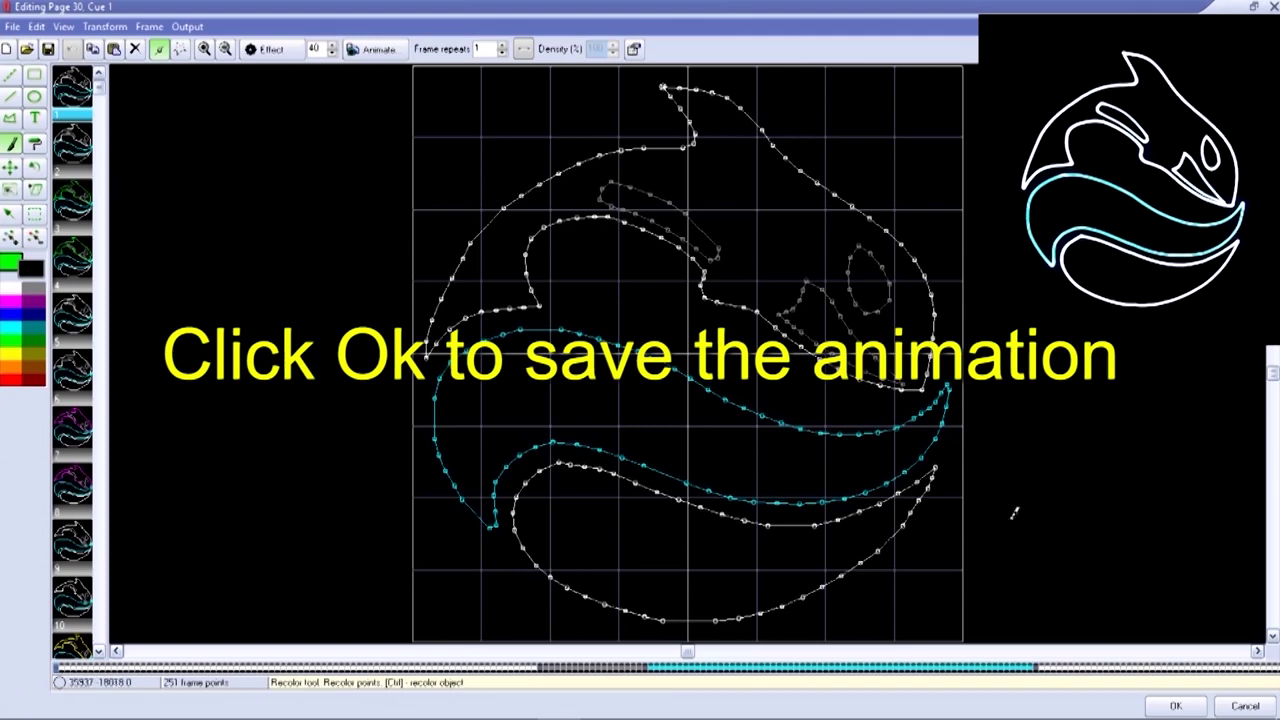
click(1178, 707)
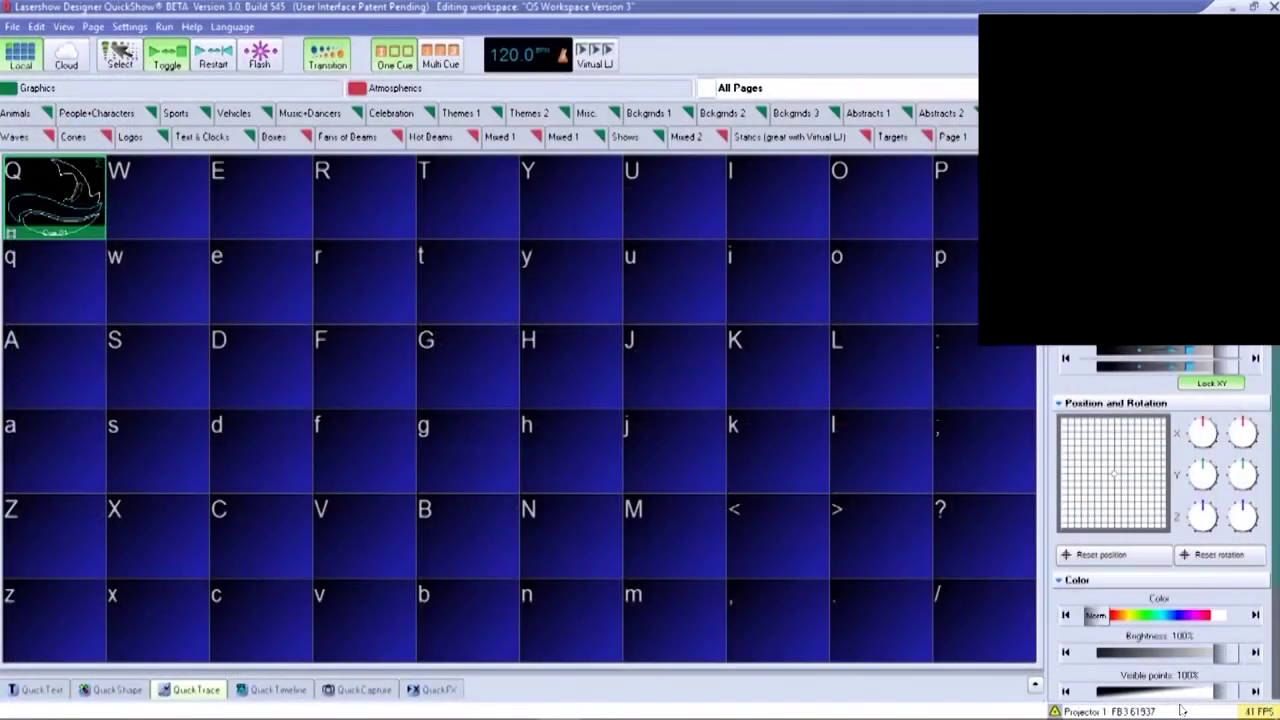
Play cue Q to preview the diving orca, then stop it
click(60, 203)
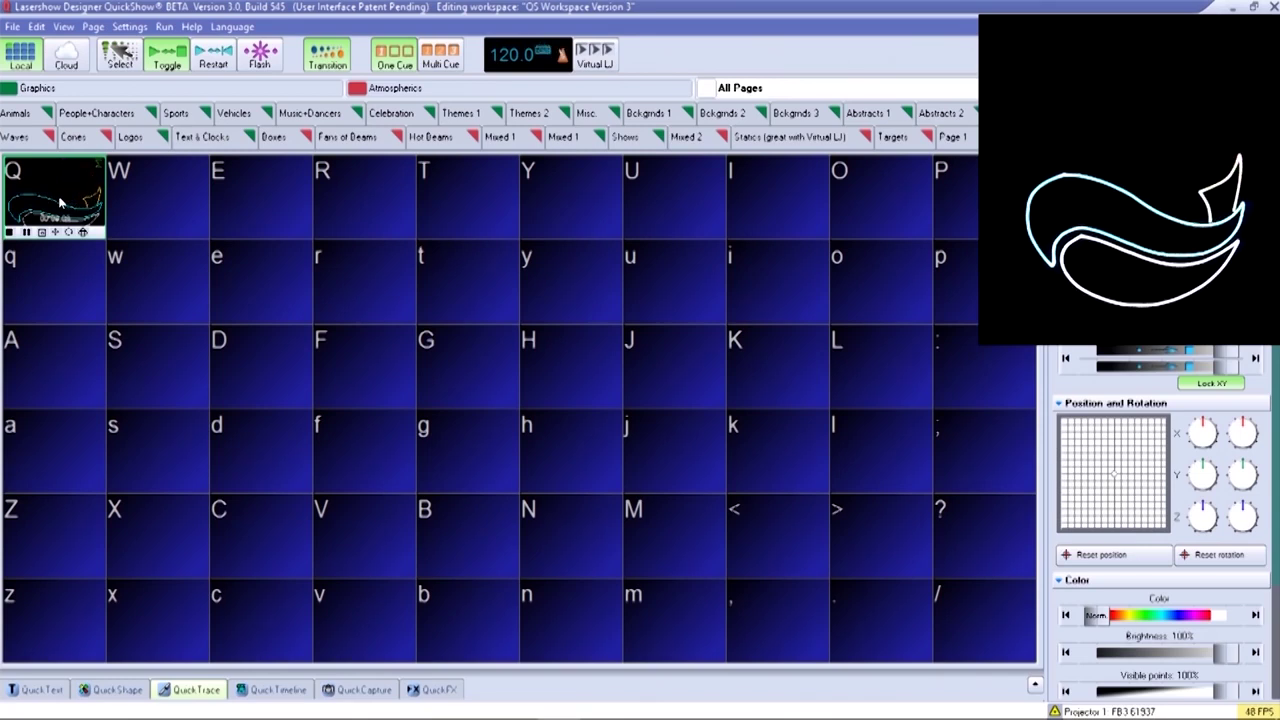
click(60, 203)
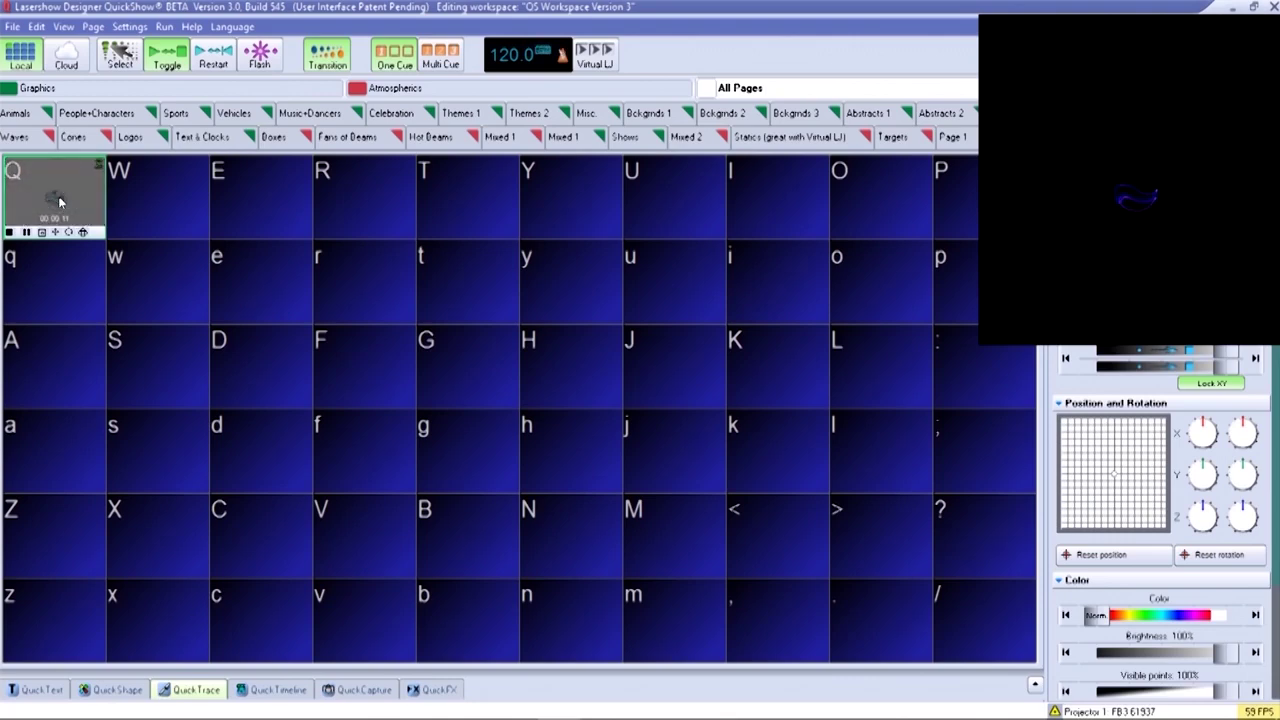
Create a new abstract in cue W and send it live to the laser output
right_click(147, 203)
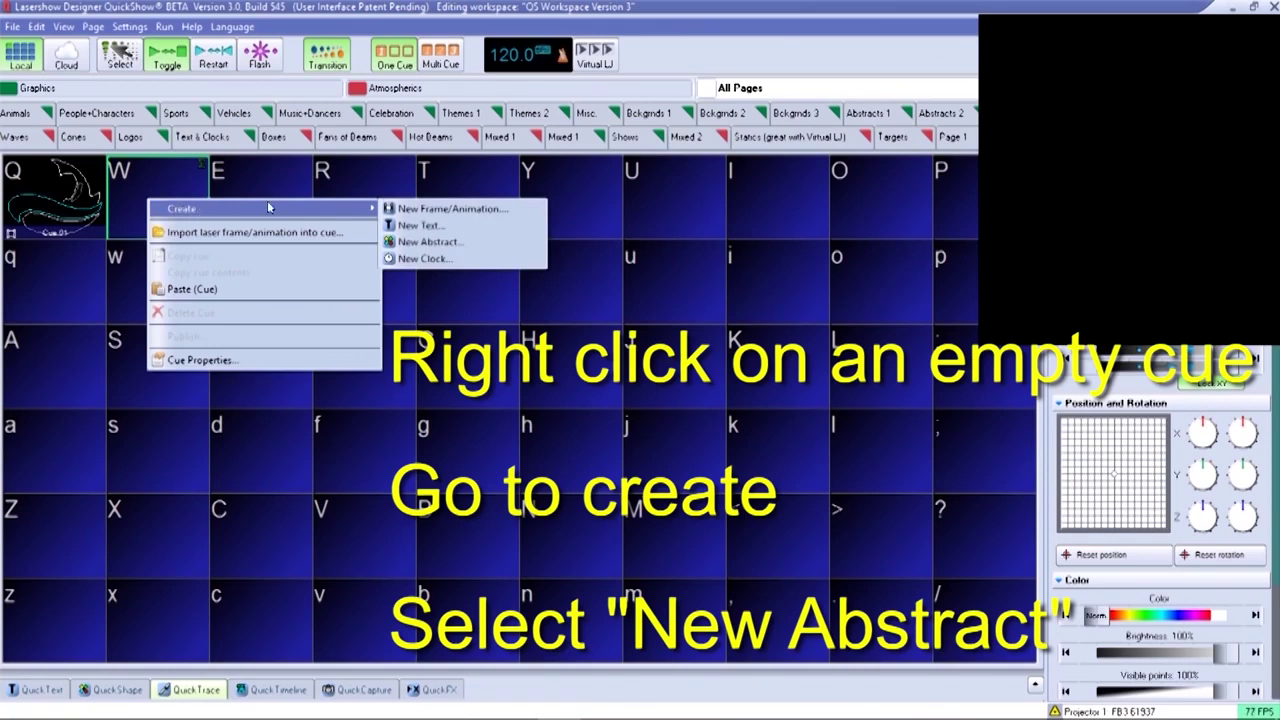
click(422, 243)
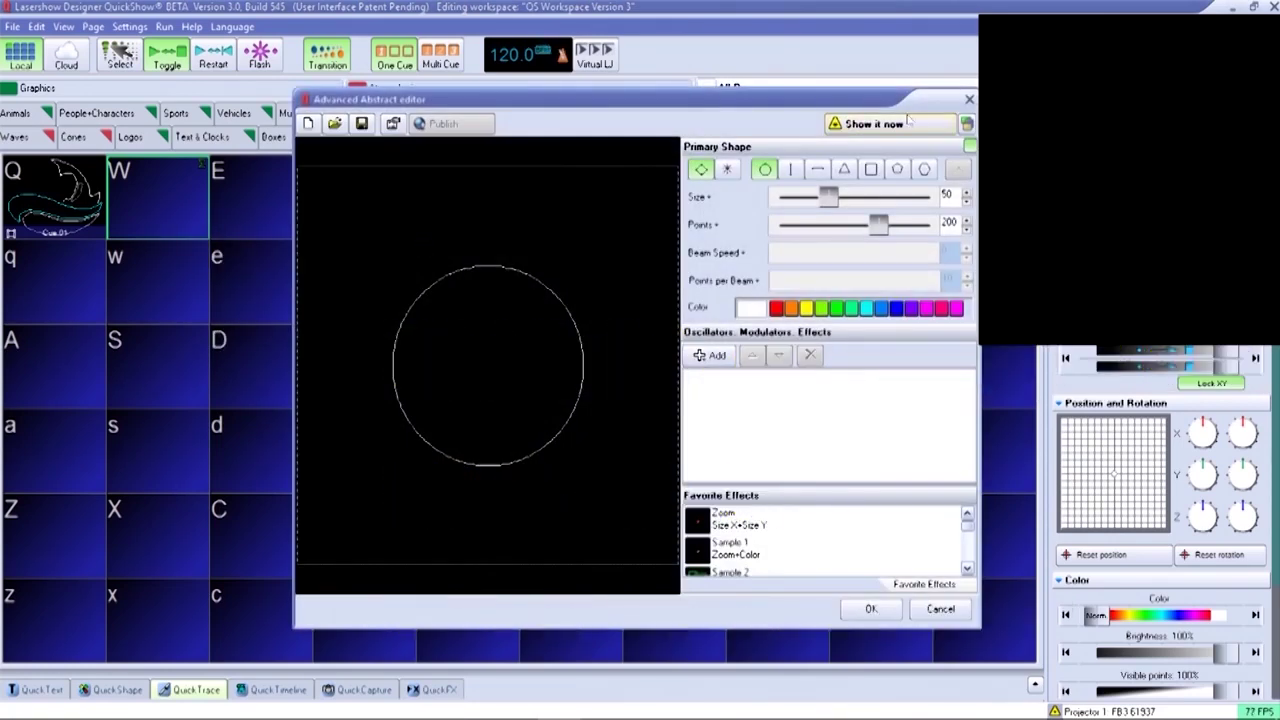
click(899, 124)
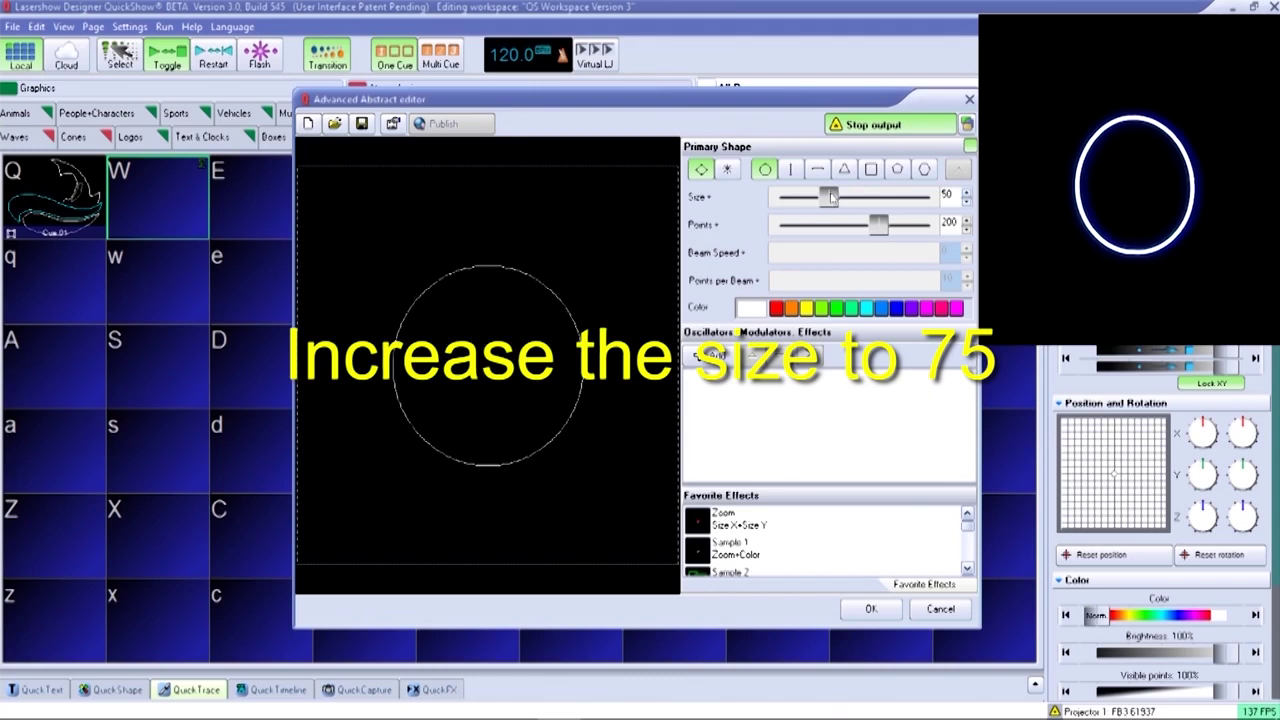
Enlarge the abstract's circle to size 75 and colour it pure green
drag(829, 197, 833, 198)
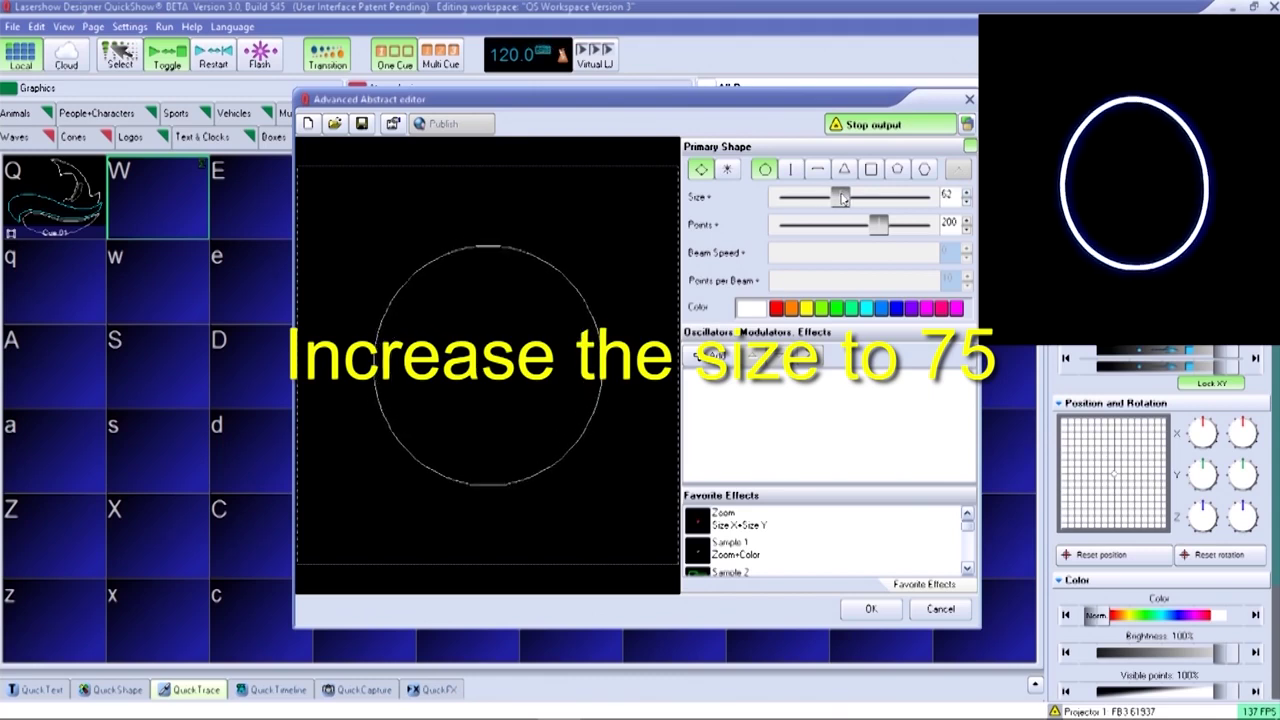
drag(842, 197, 854, 198)
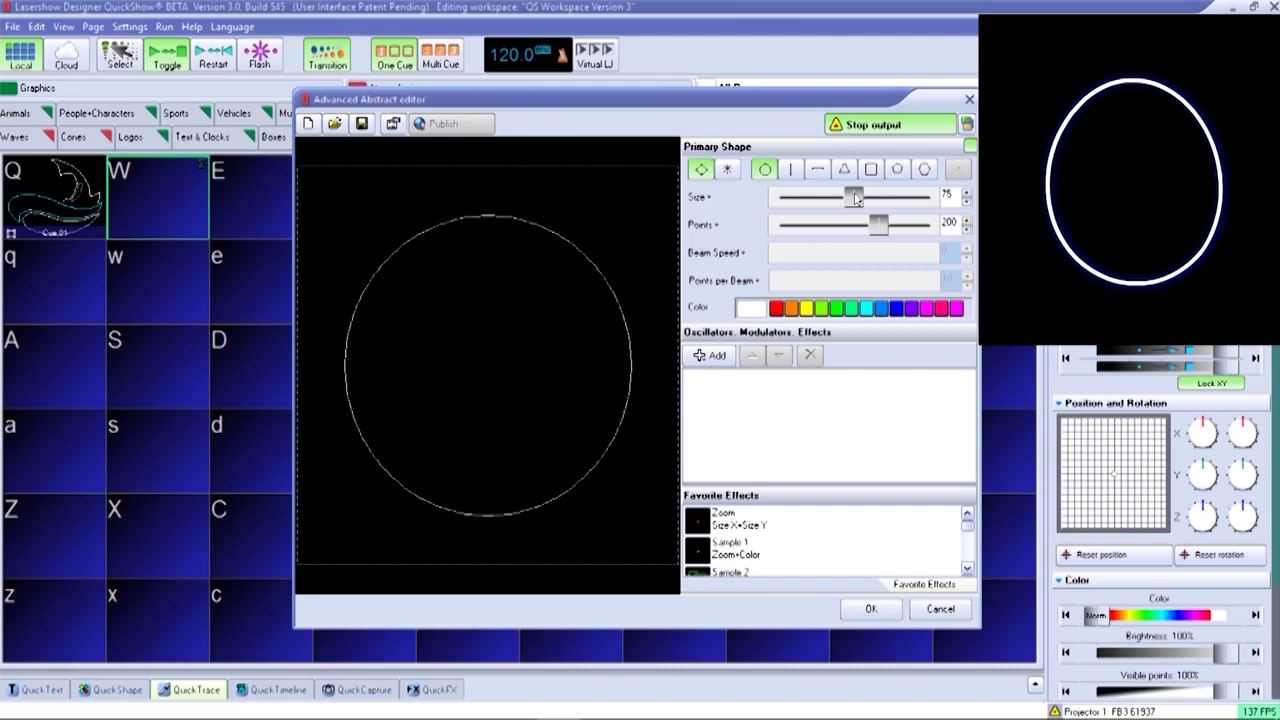
click(836, 311)
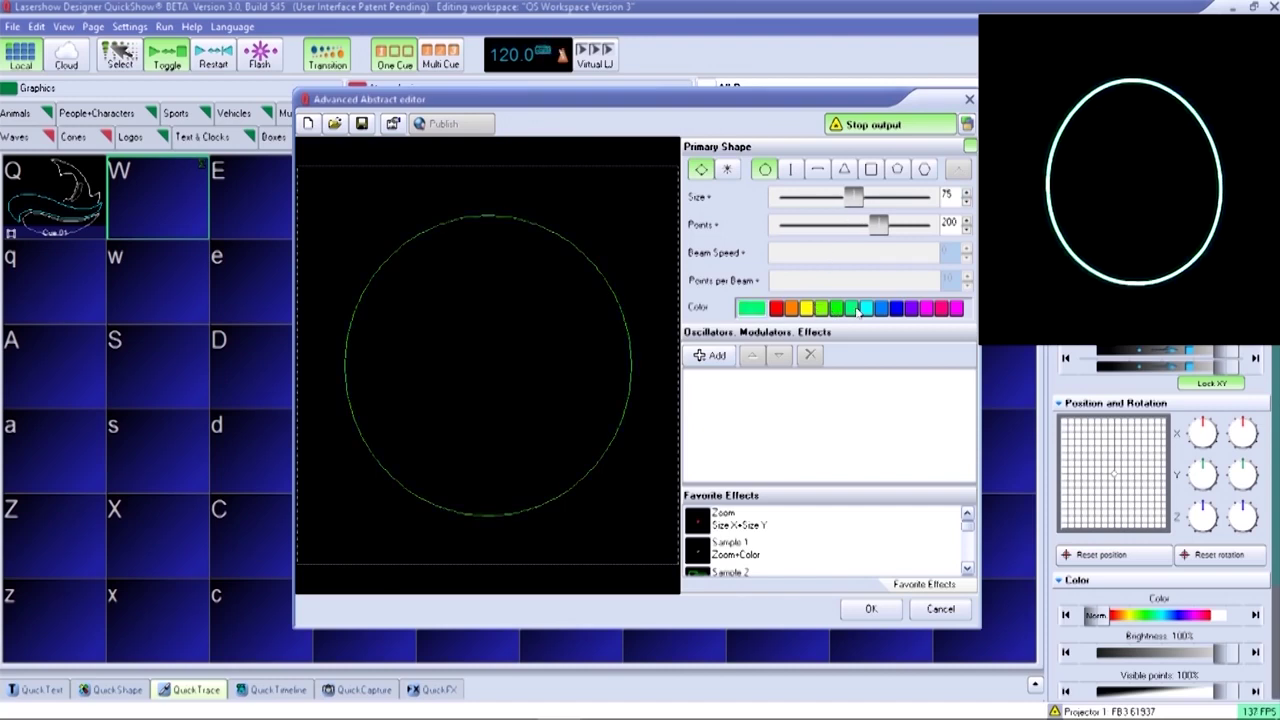
click(841, 312)
click(709, 358)
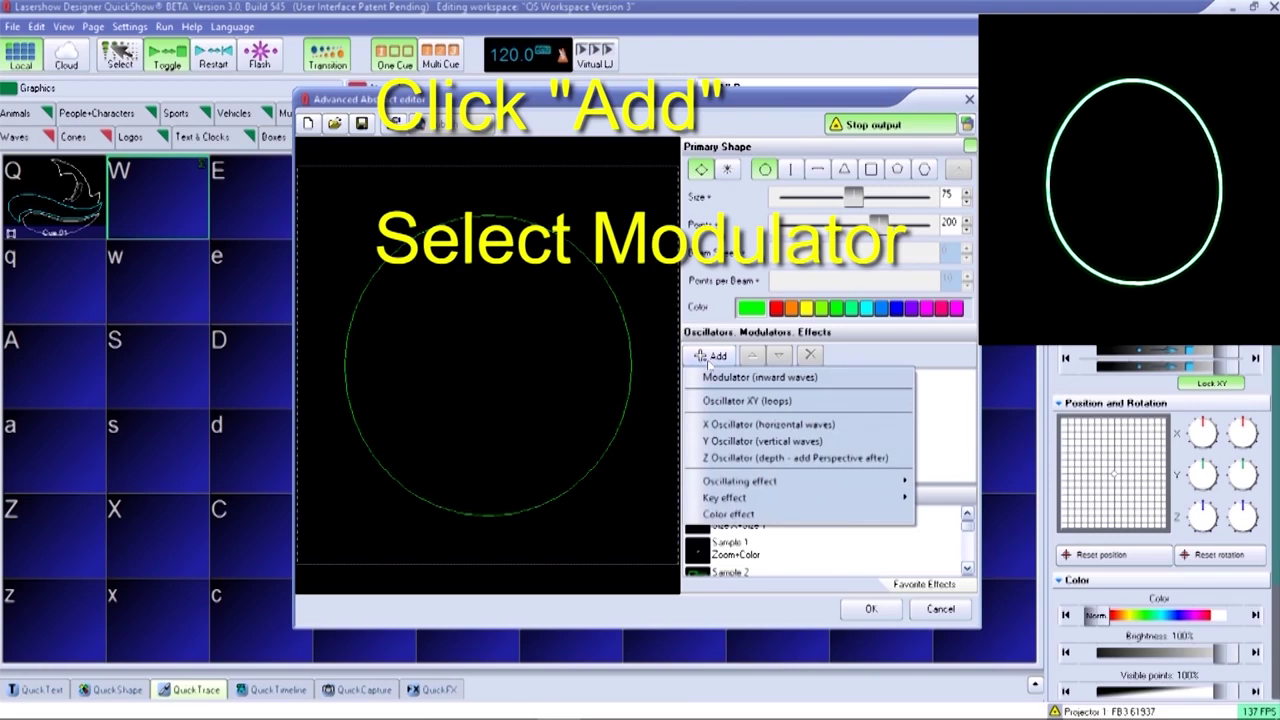
Add a modulator with amplitude 50, six waves and speed 50
click(721, 377)
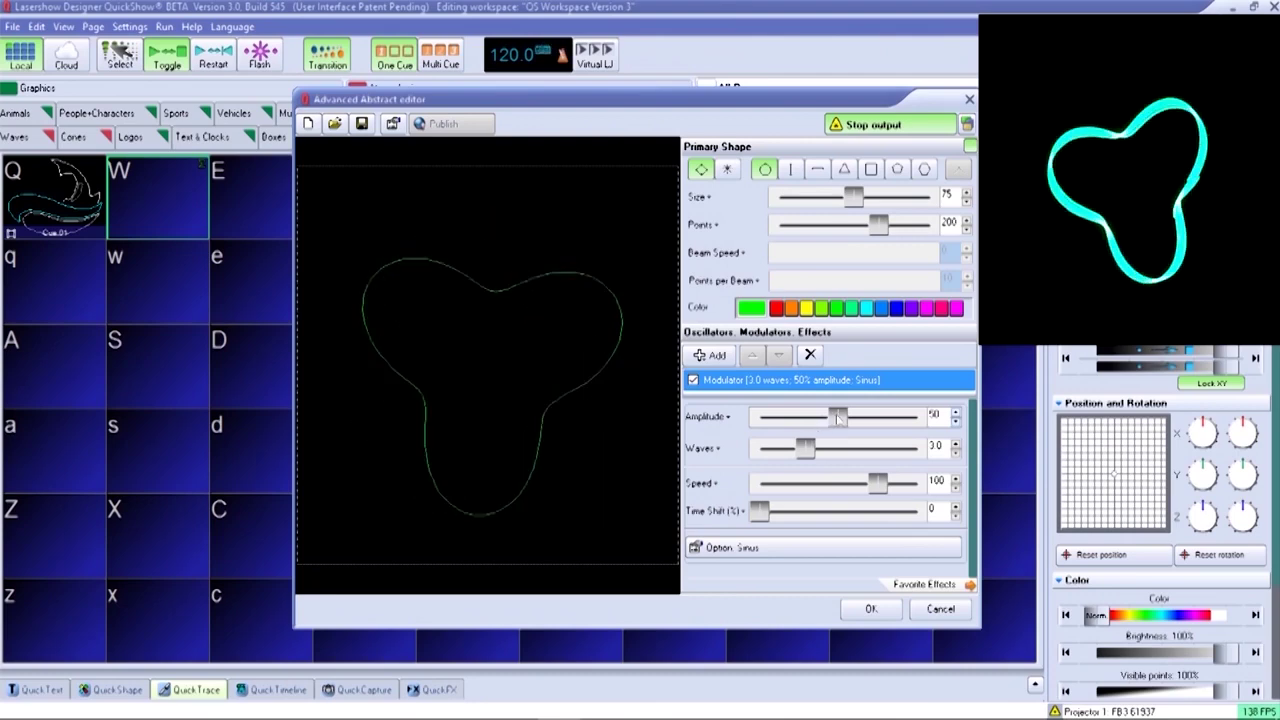
mouse_move(838, 418)
mouse_down()
mouse_move(860, 419)
mouse_move(852, 432)
mouse_up()
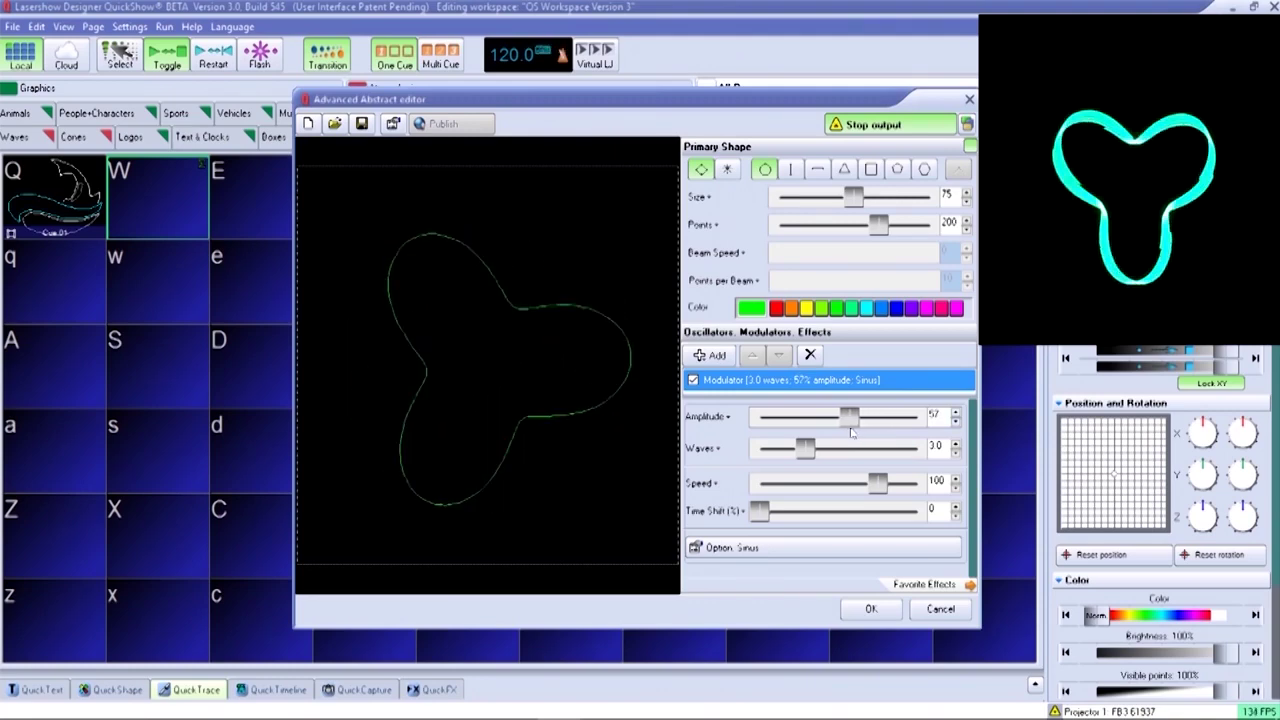
mouse_move(852, 432)
mouse_down()
mouse_move(818, 448)
mouse_move(835, 448)
mouse_up()
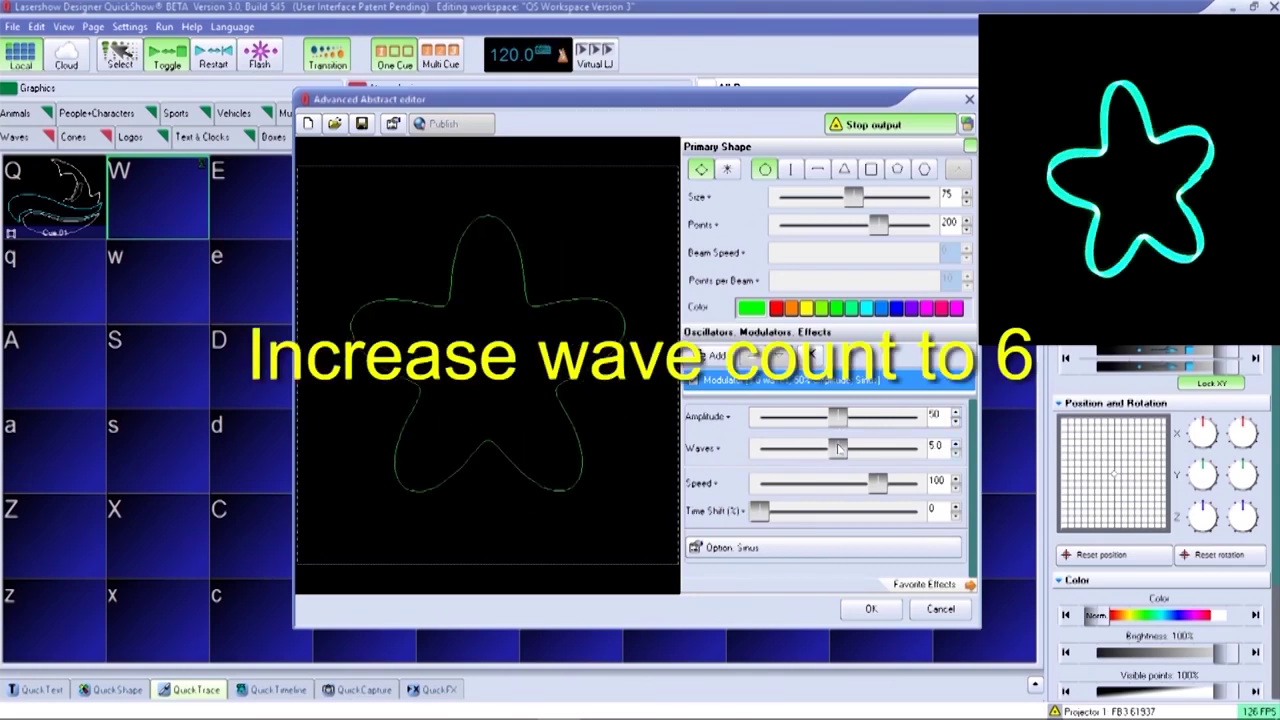
drag(843, 450, 855, 451)
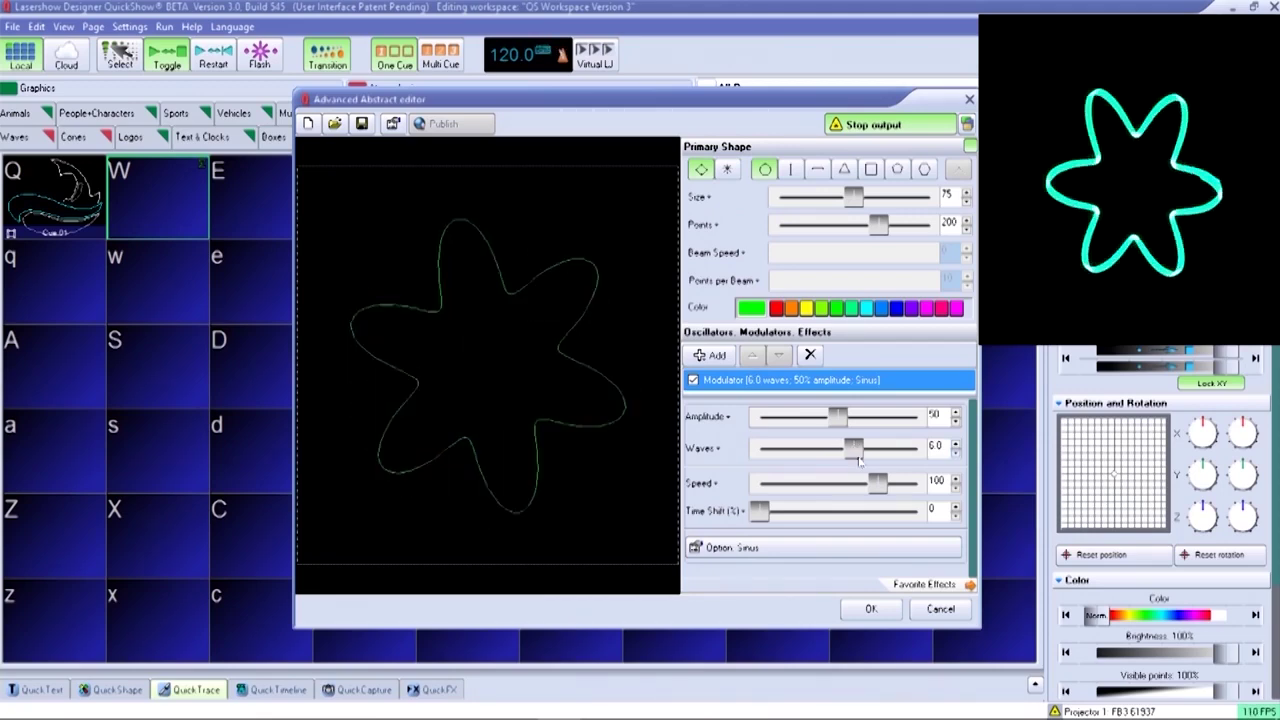
mouse_move(875, 481)
mouse_down()
mouse_move(838, 484)
mouse_move(908, 484)
mouse_move(859, 488)
mouse_up()
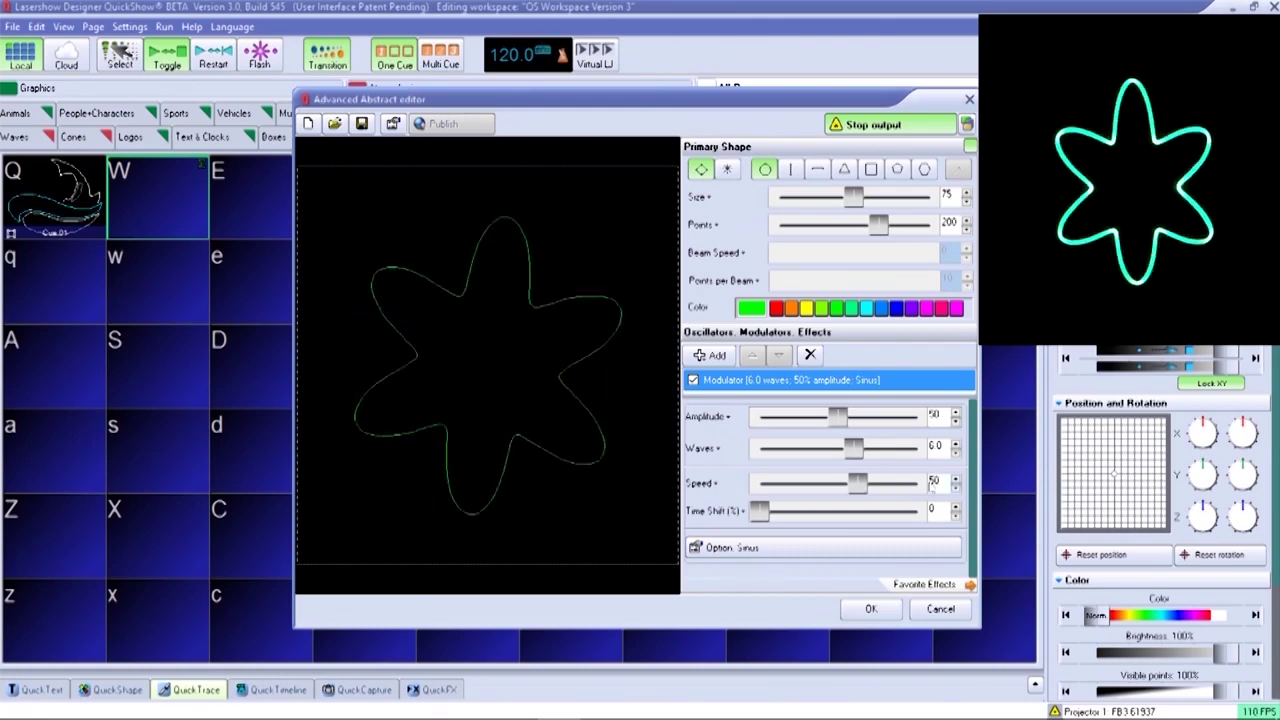
Switch the modulator waveform from Sinus to Triangle, then to Square
click(765, 548)
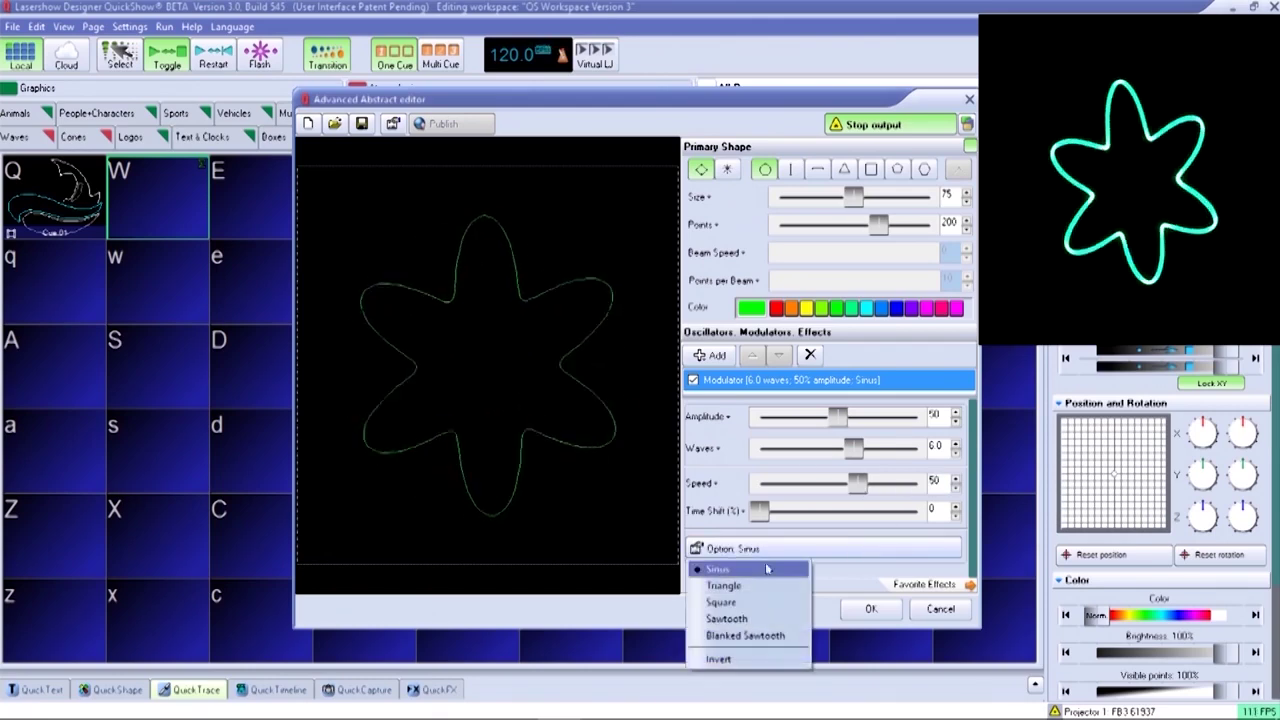
click(745, 586)
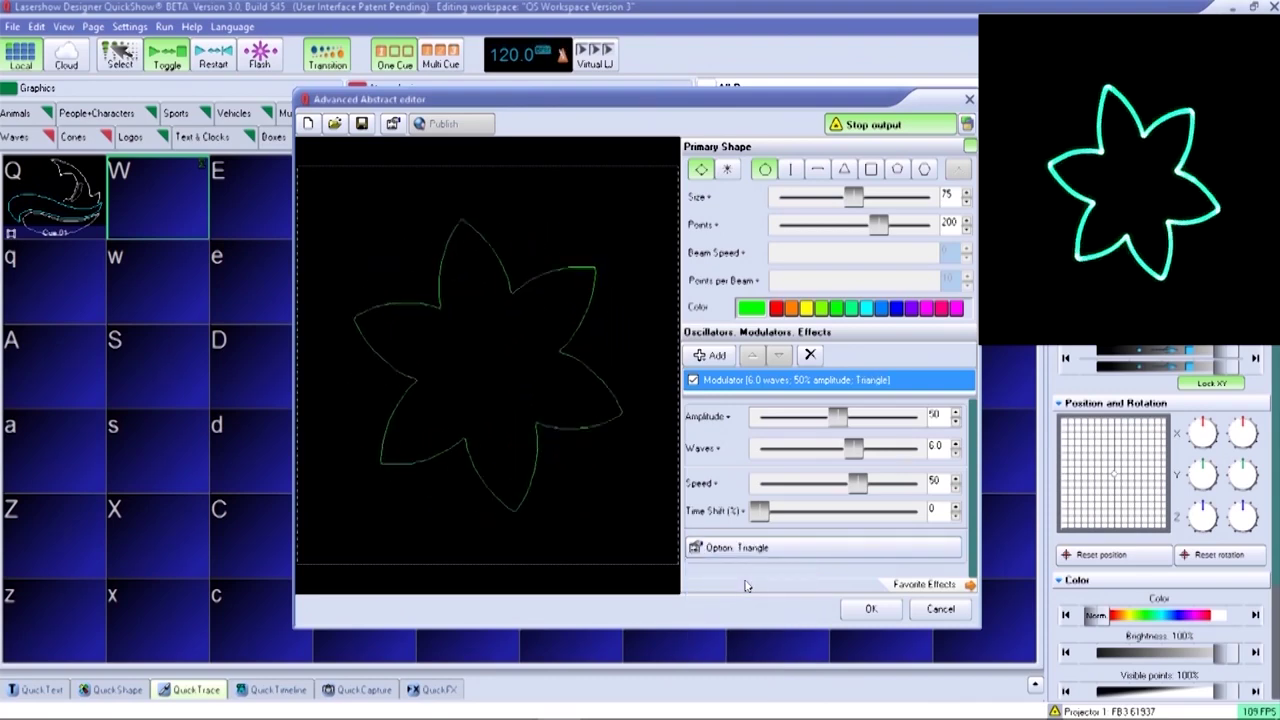
click(787, 551)
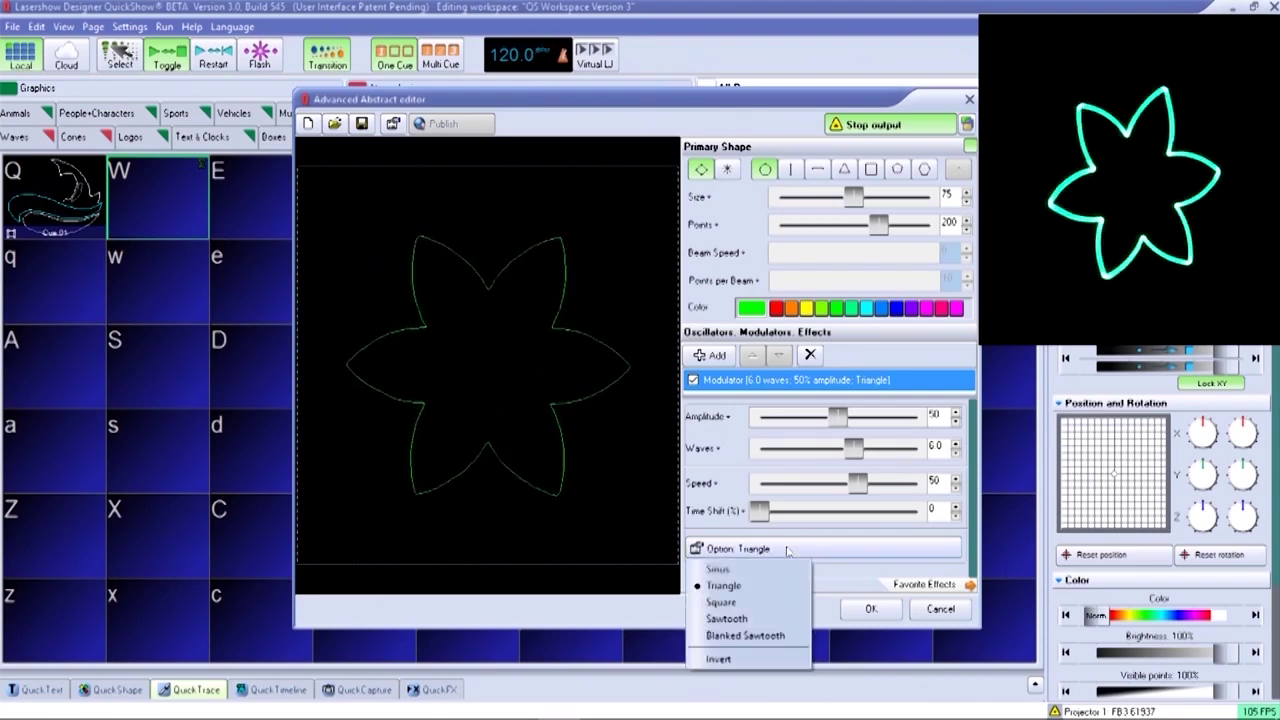
click(757, 605)
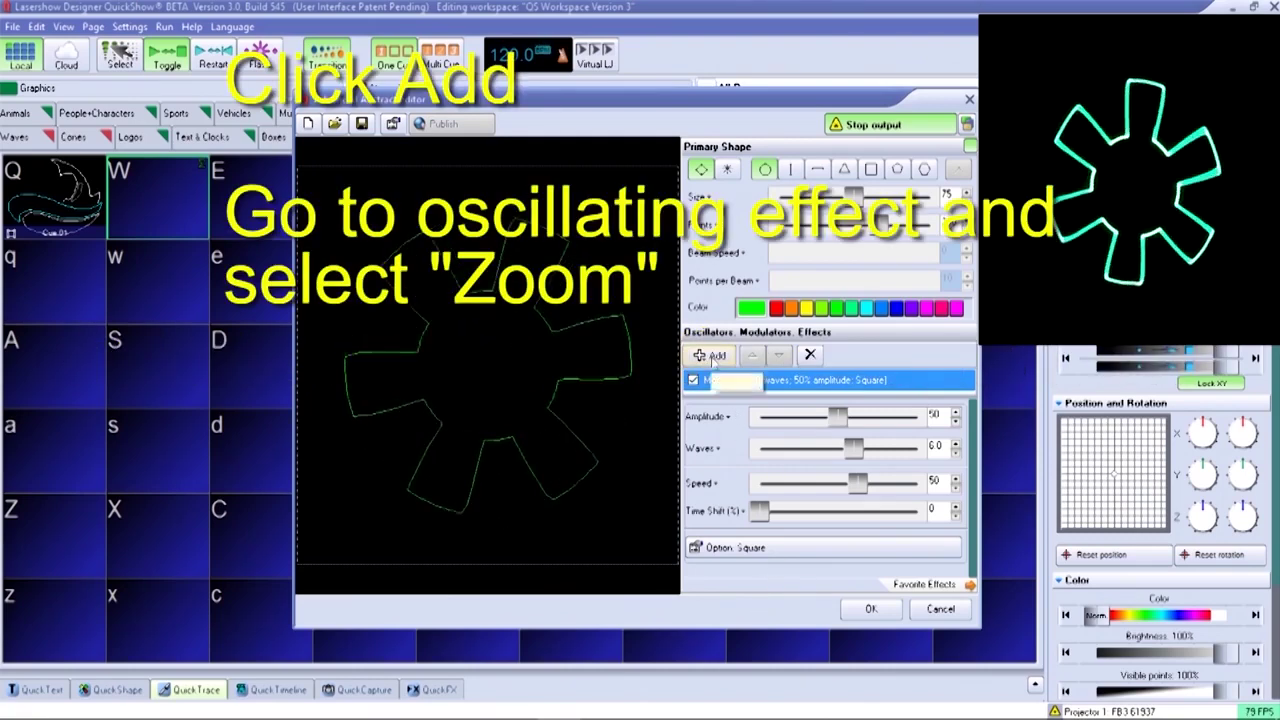
click(703, 356)
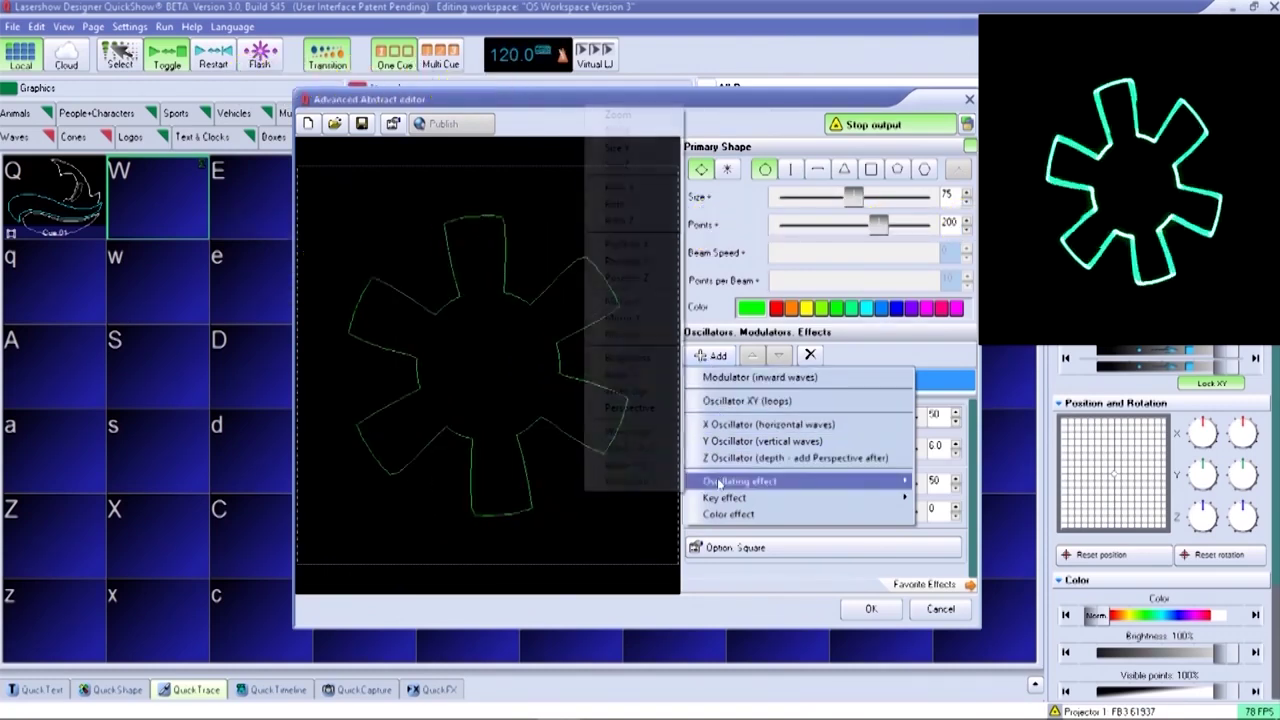
mouse_move(740, 481)
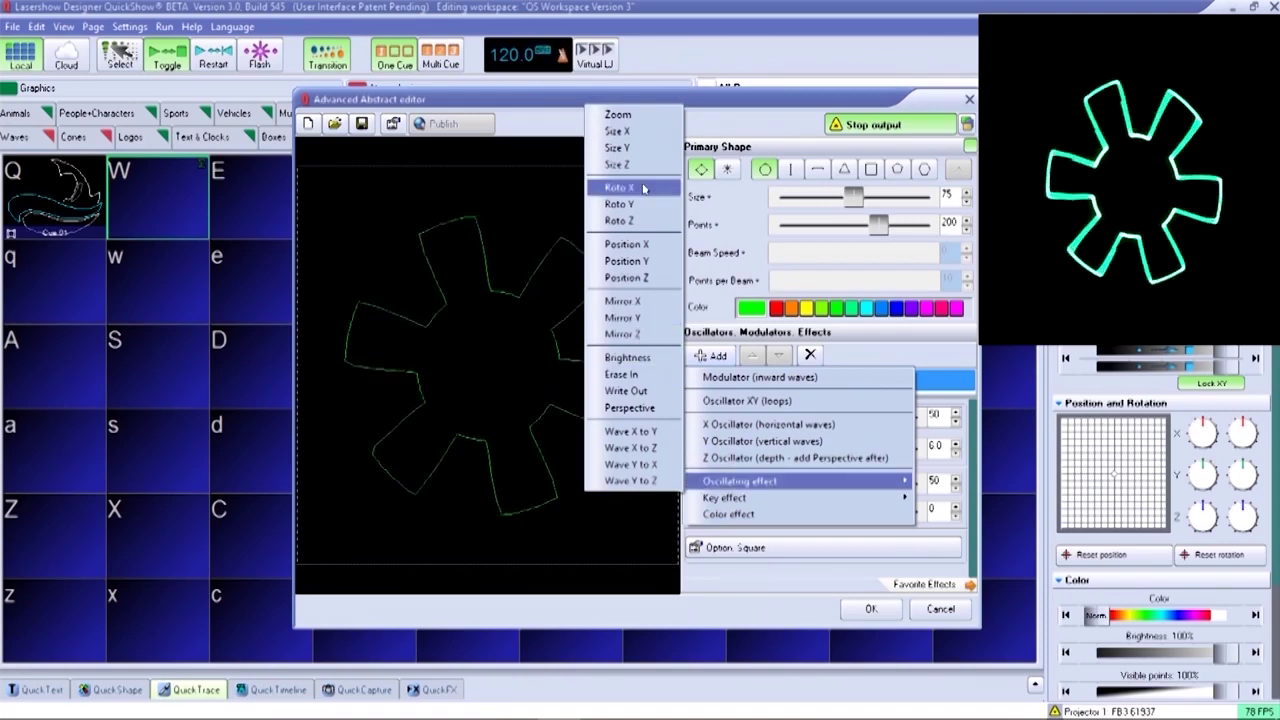
Add a Zoom oscillating effect with a 0.7-beat cycle using smooth ping-pong timing
click(640, 115)
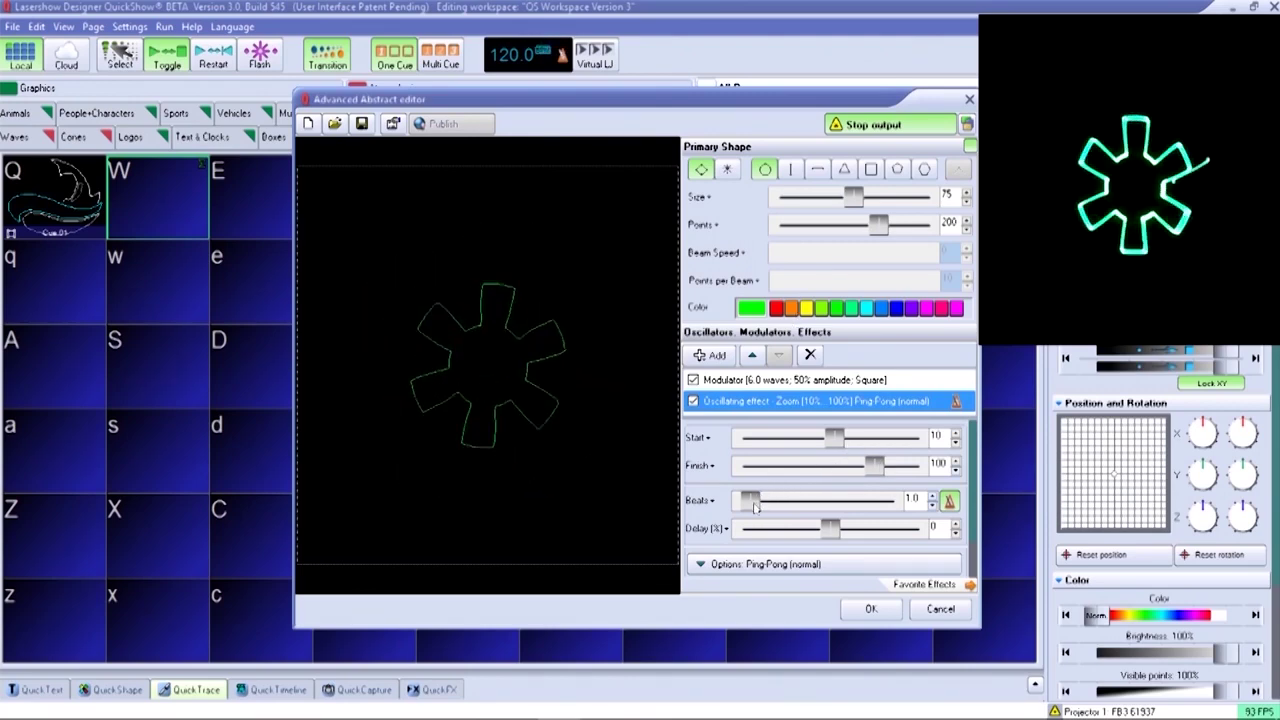
drag(755, 506, 748, 506)
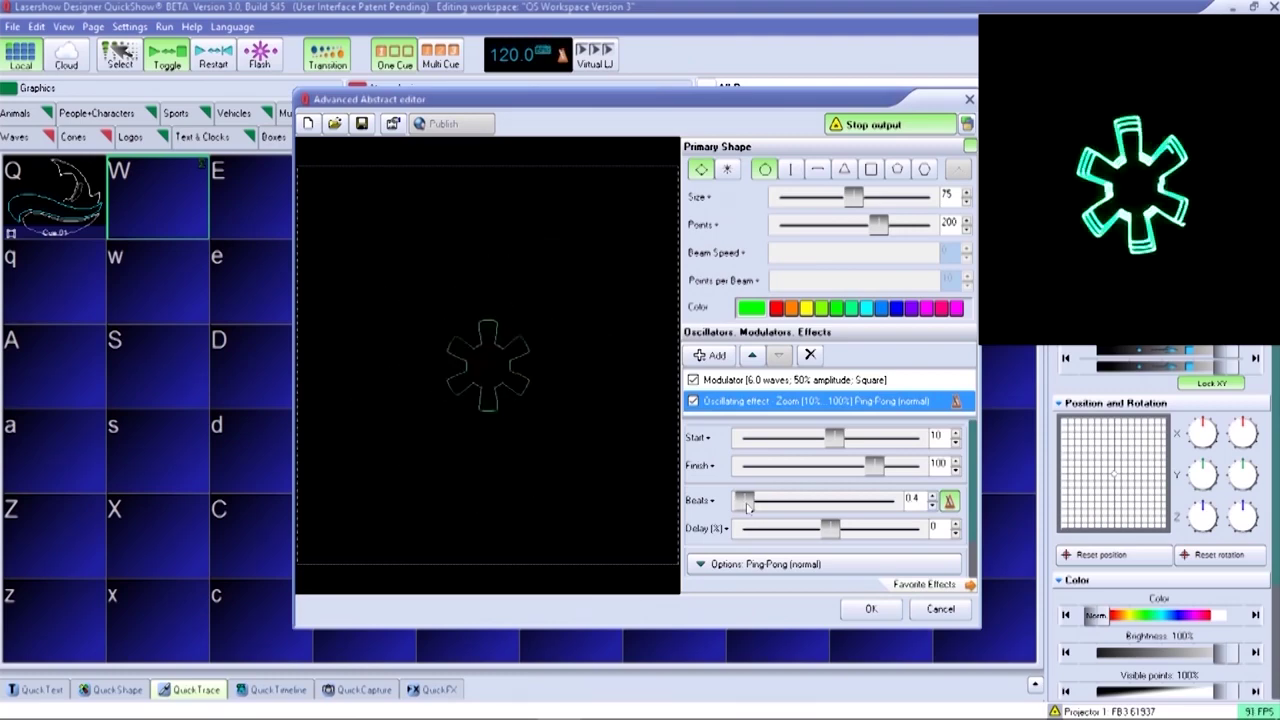
drag(748, 506, 752, 507)
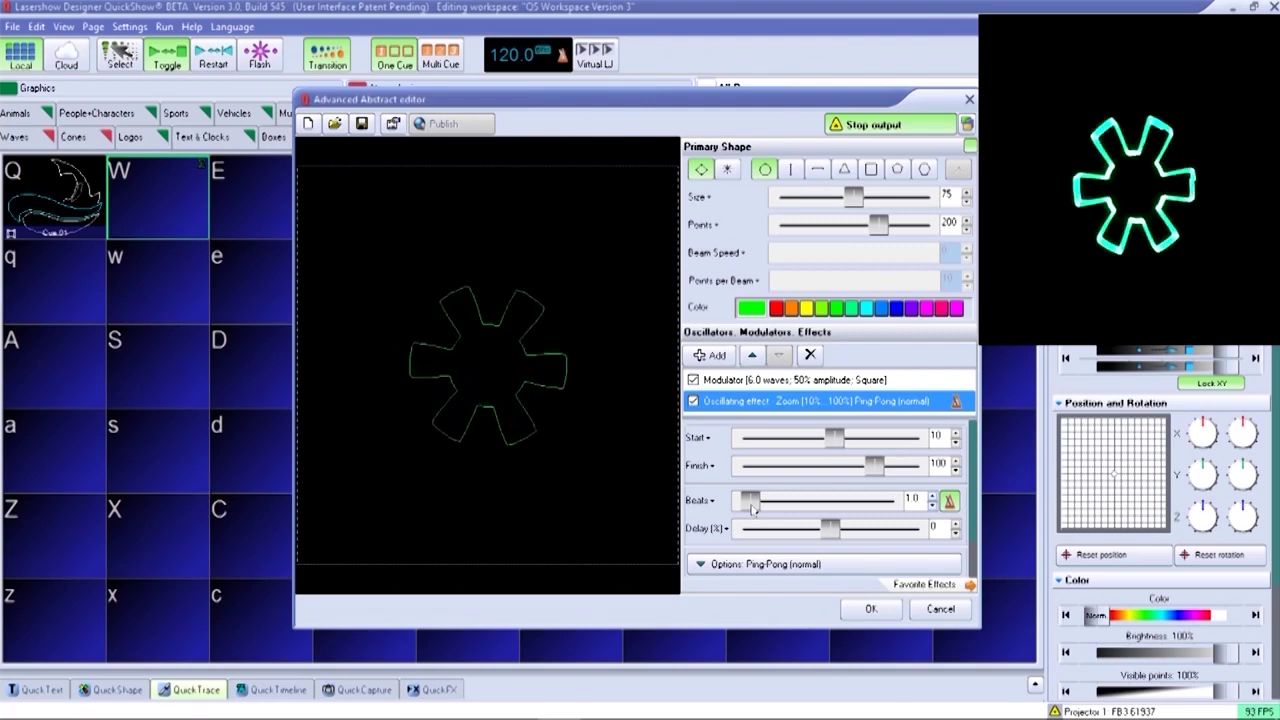
click(768, 564)
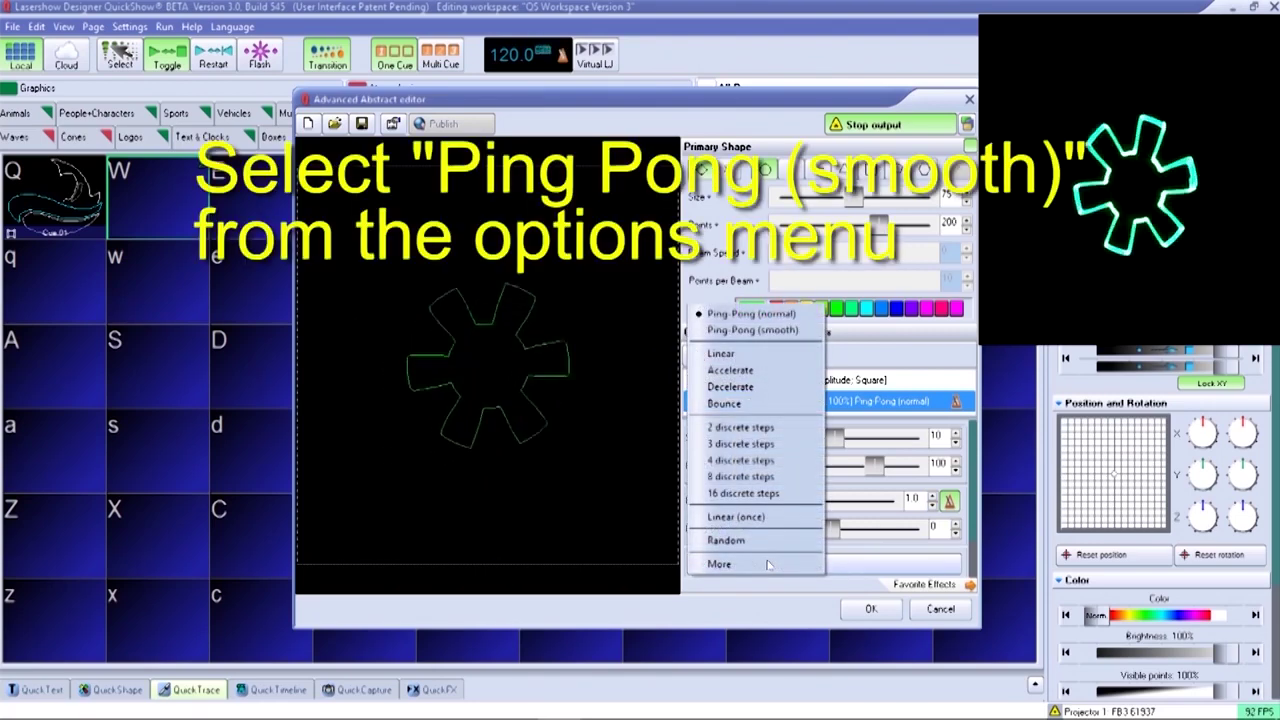
click(787, 332)
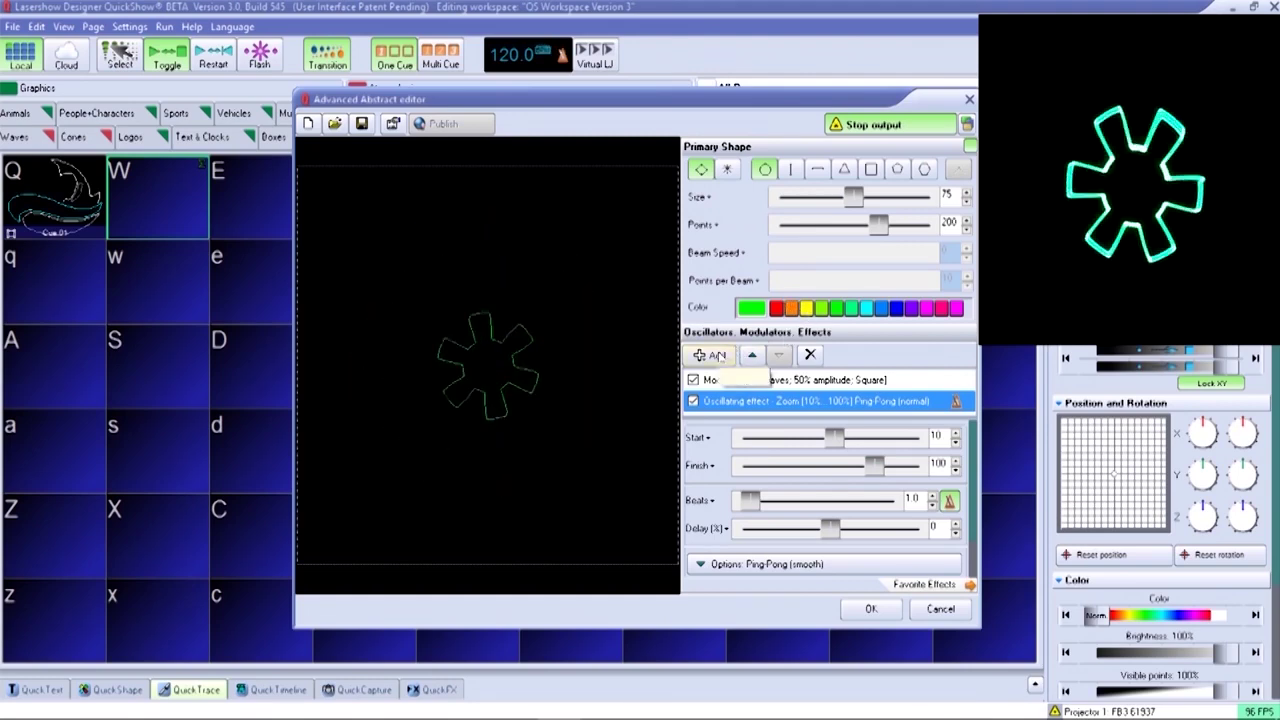
click(716, 356)
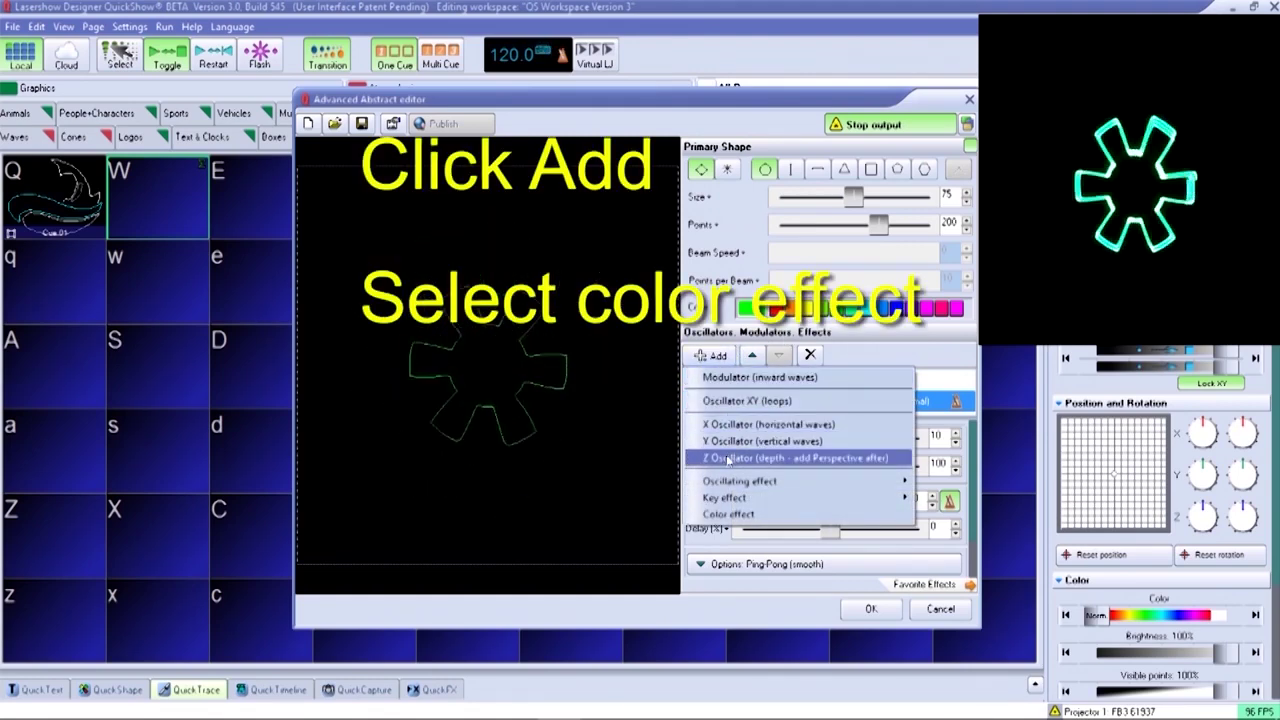
Add a gradient colour effect with a new blue point and a red right end
click(731, 514)
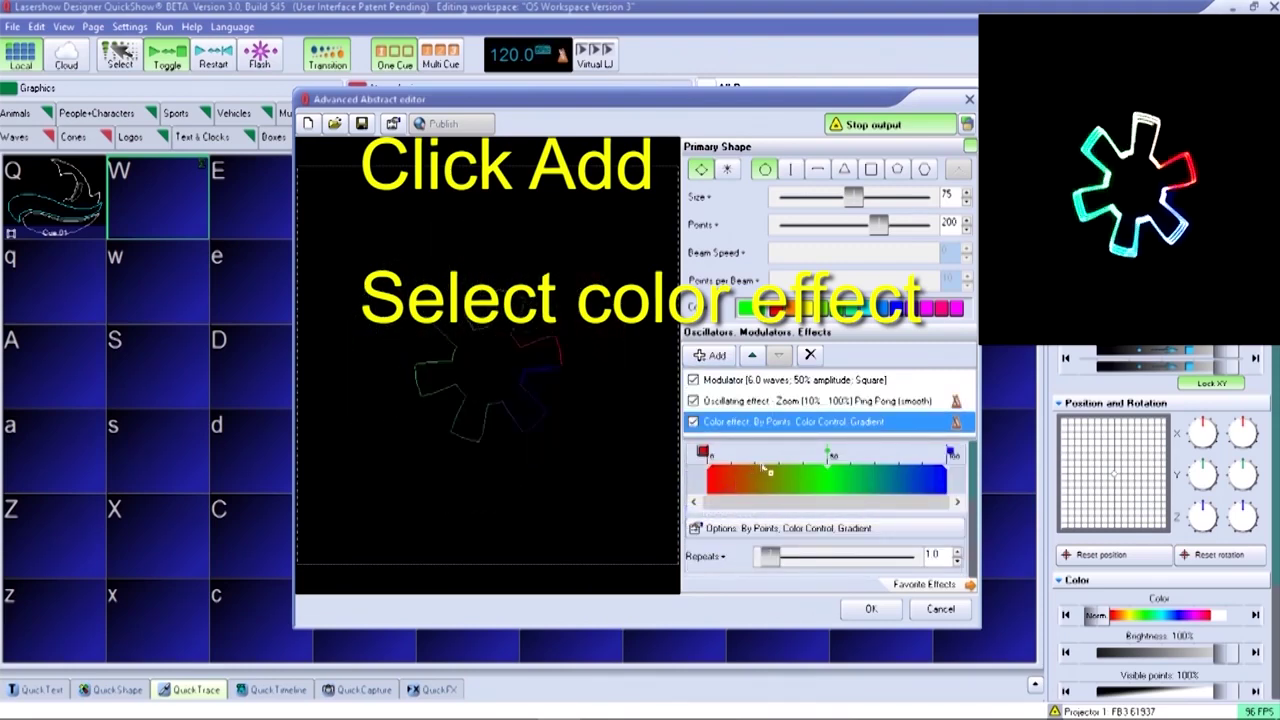
drag(827, 455, 803, 453)
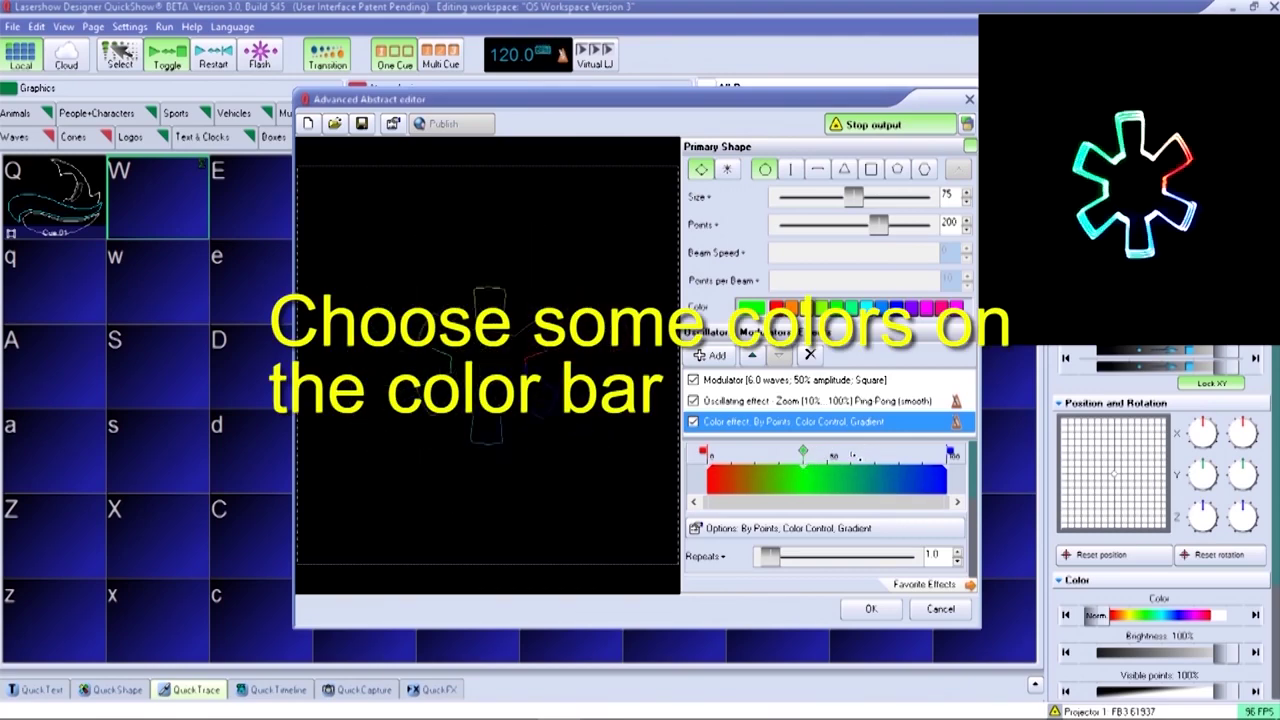
double_click(850, 453)
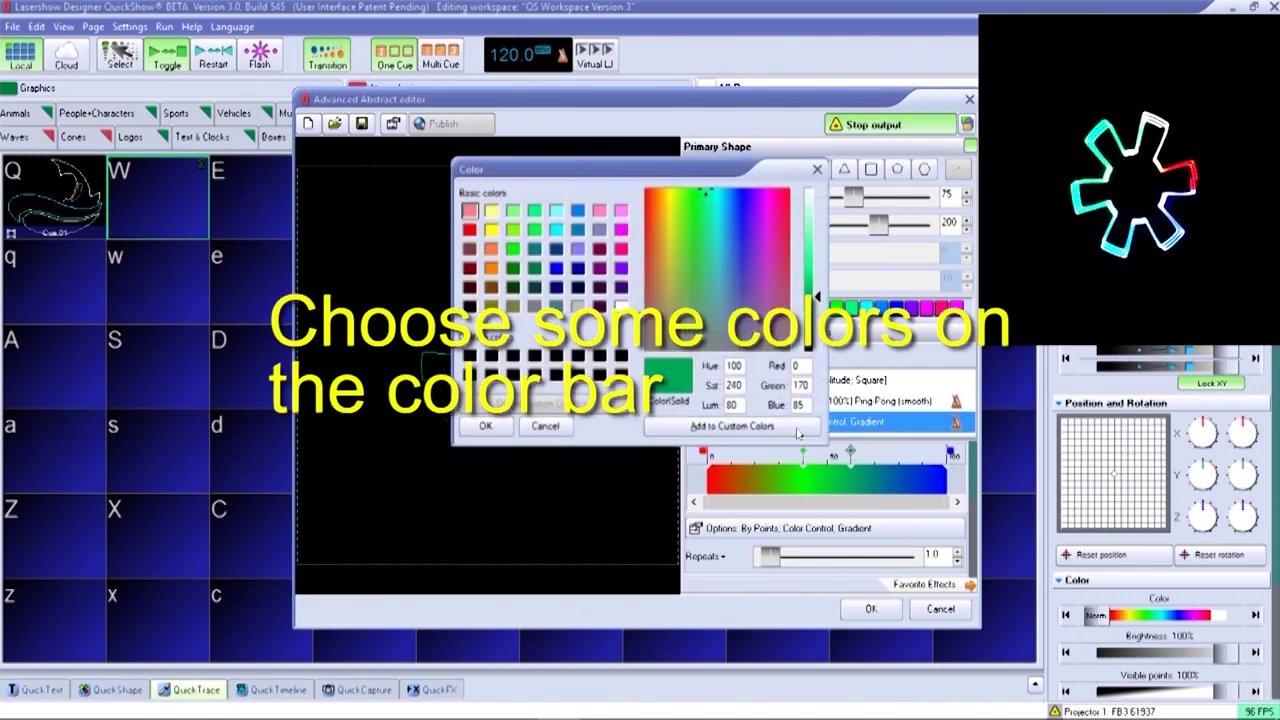
click(556, 268)
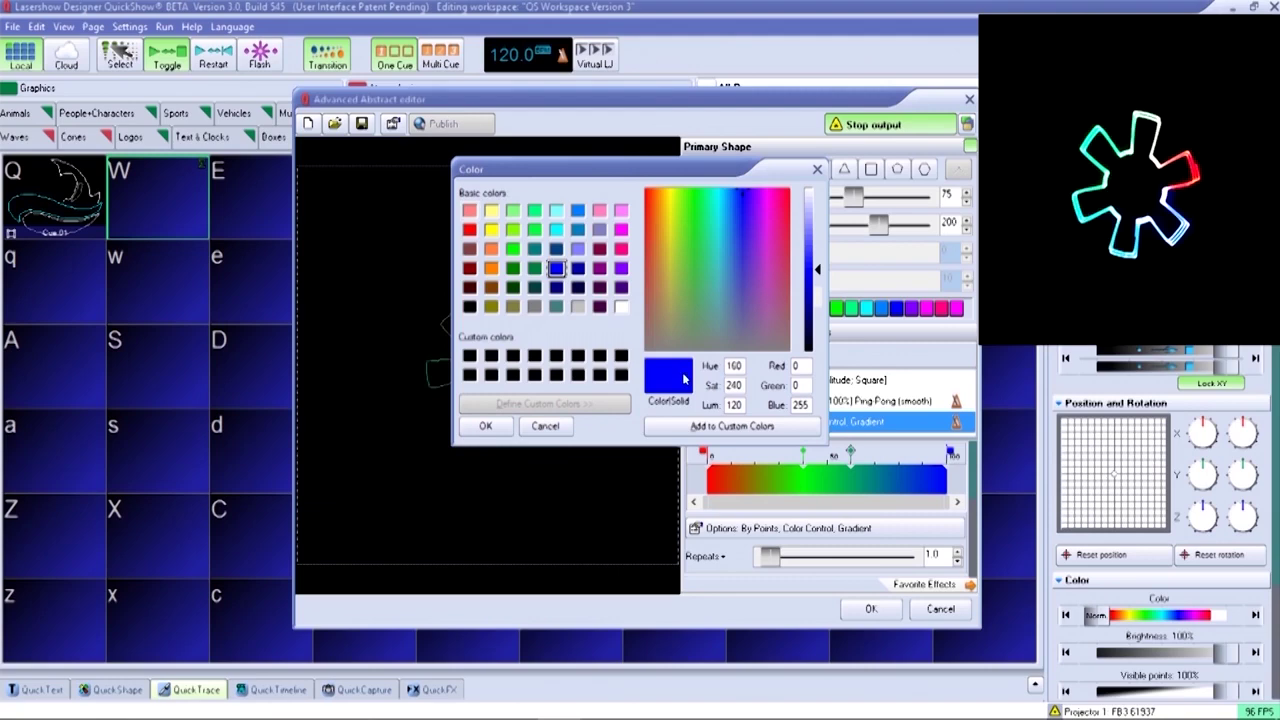
click(486, 426)
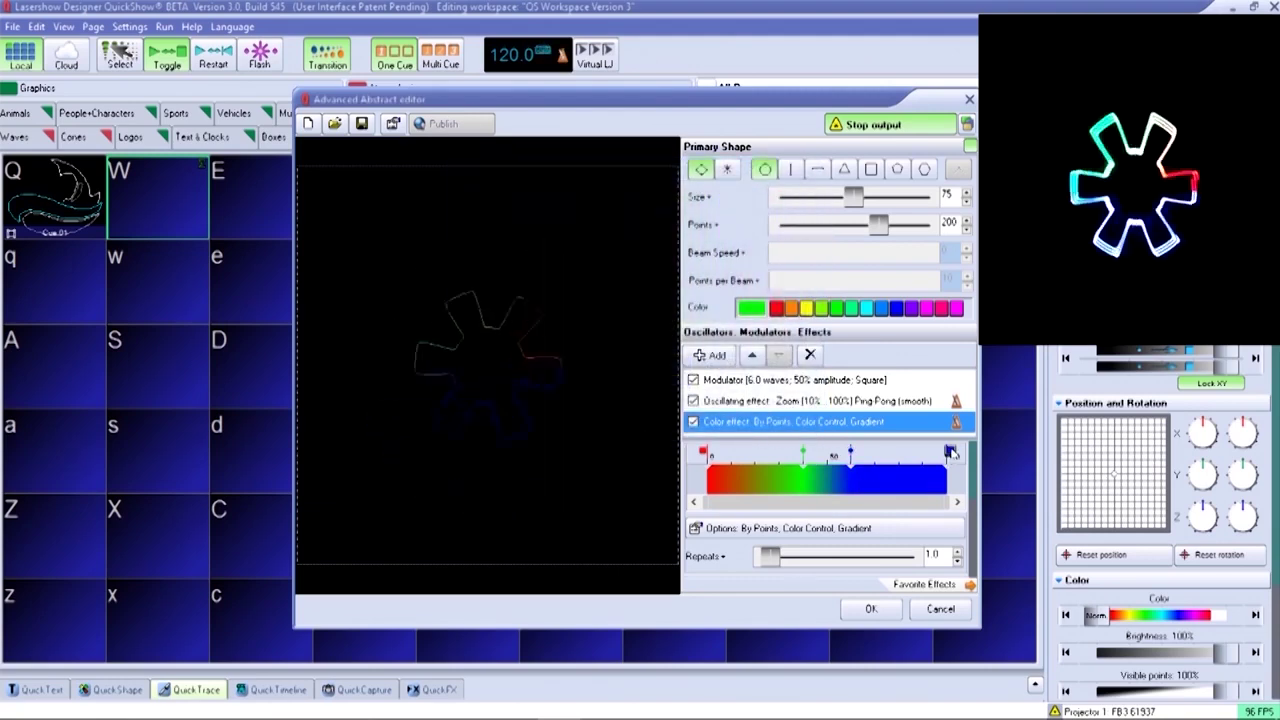
double_click(951, 453)
click(469, 229)
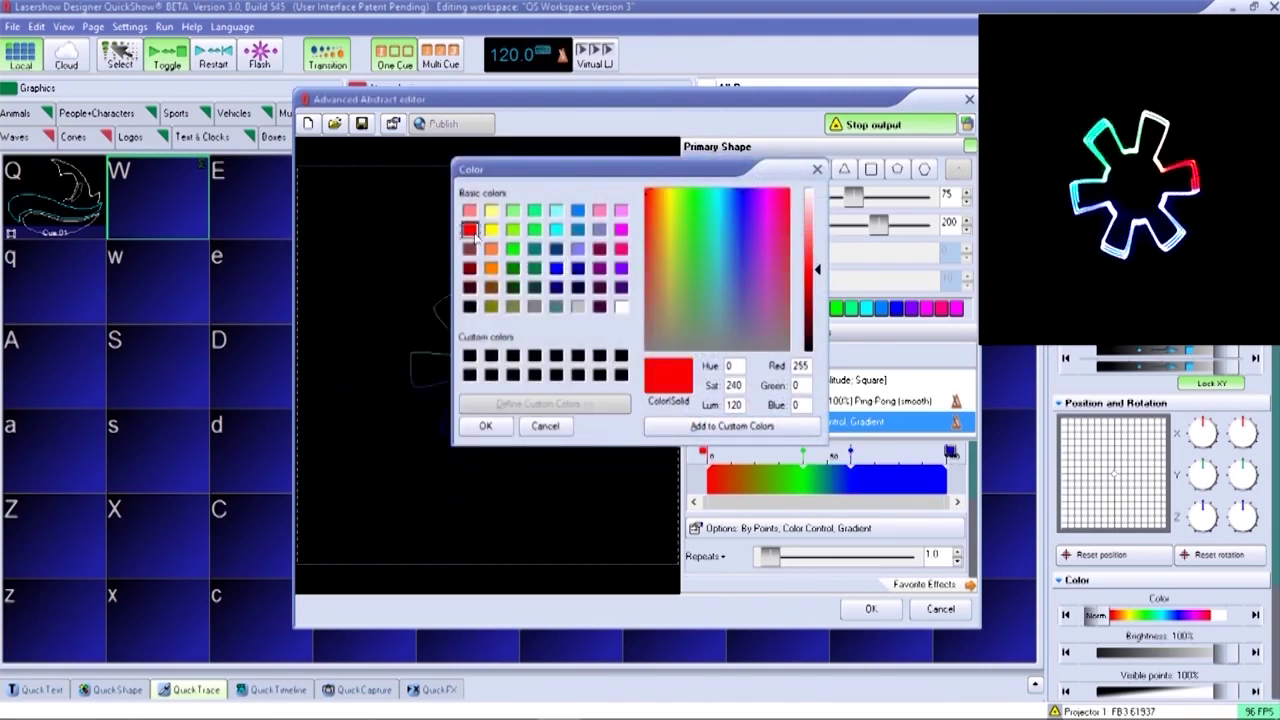
click(485, 426)
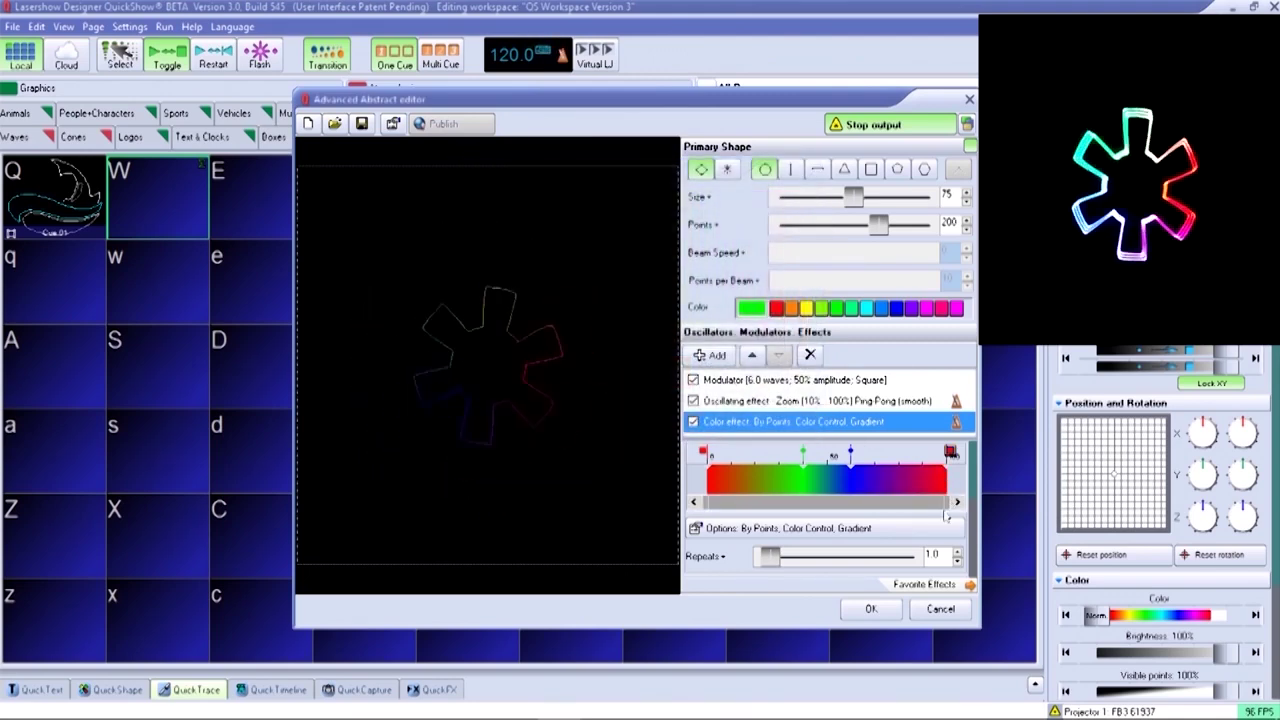
Set the colour gradient's Repeats to 6
drag(967, 488, 968, 524)
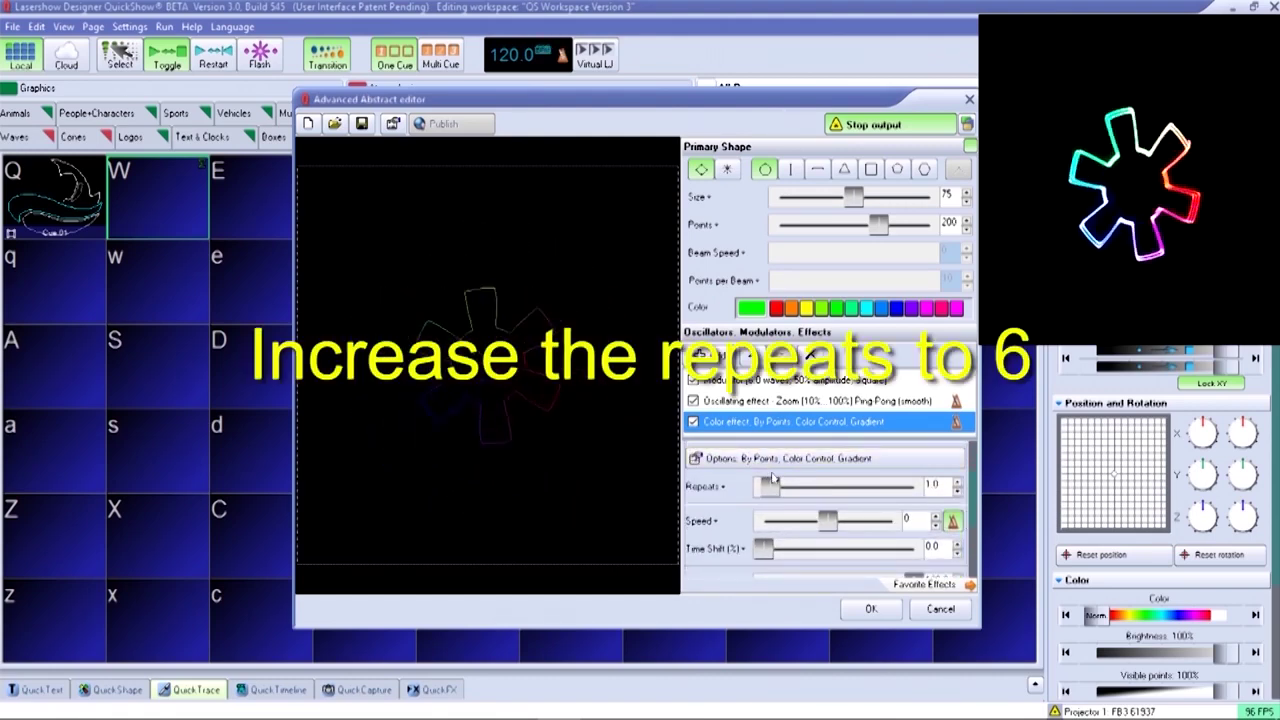
double_click(942, 486)
text(6)
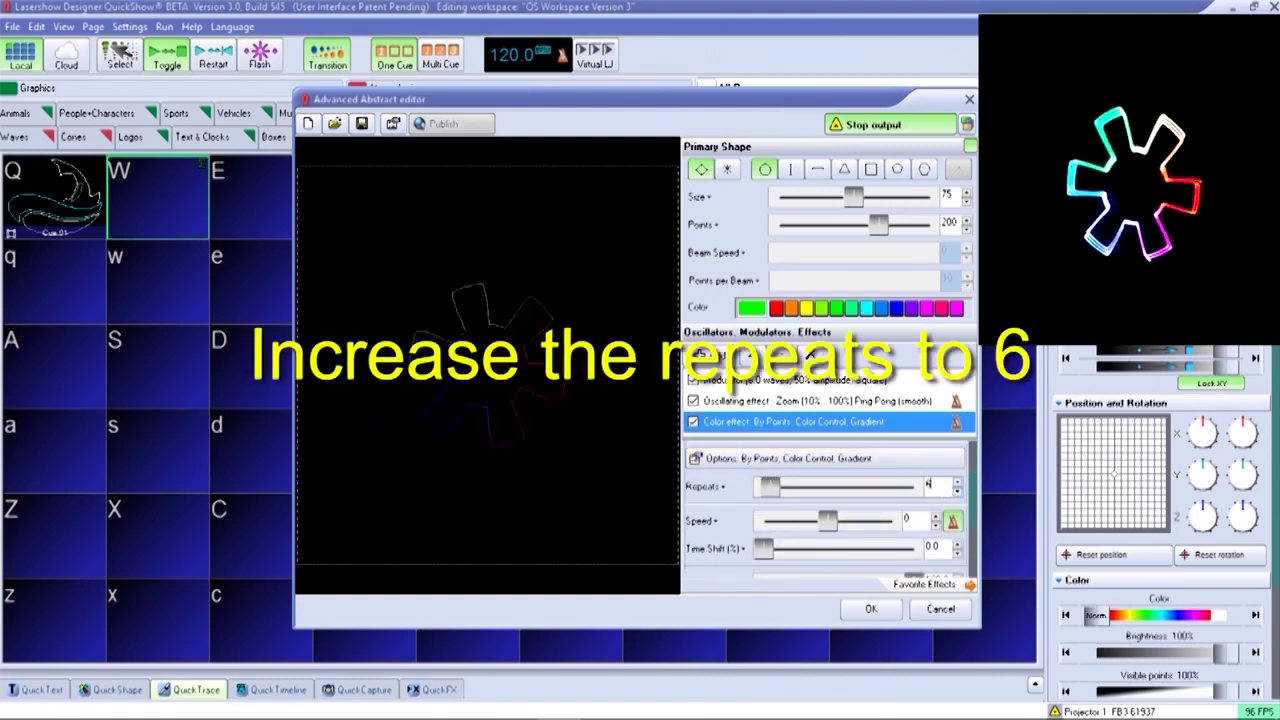
key(Return)
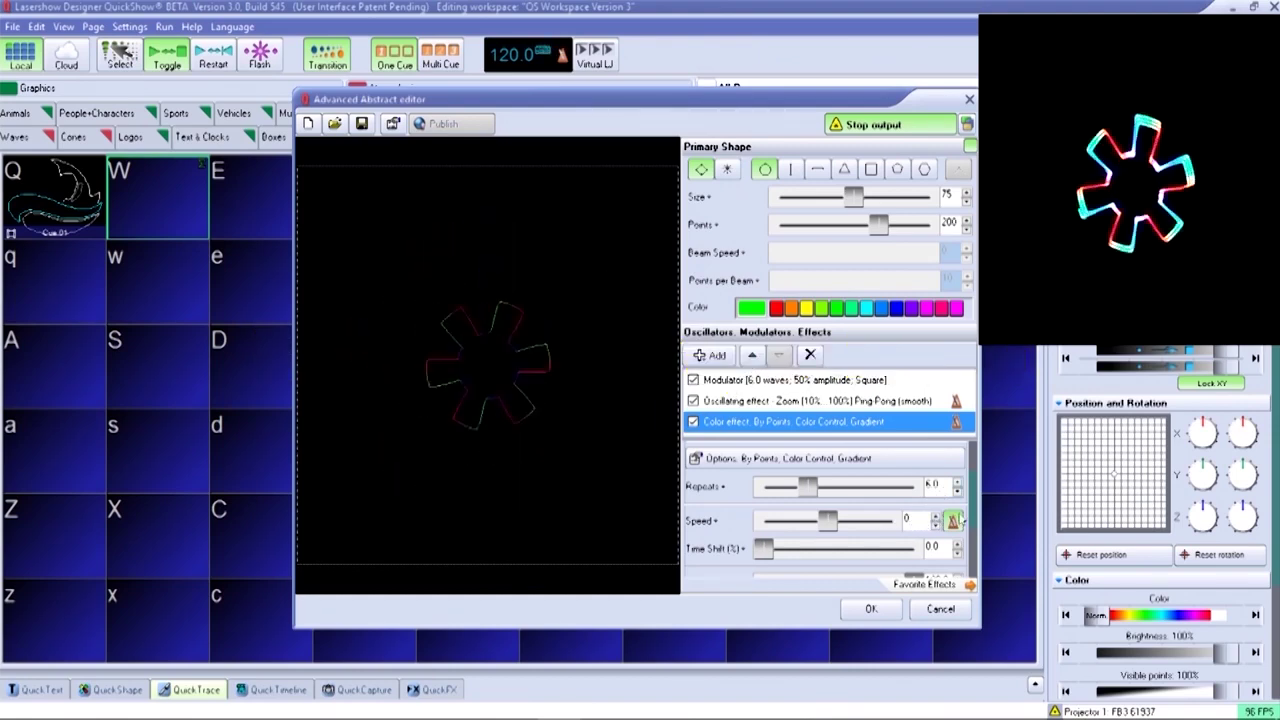
drag(969, 506, 971, 569)
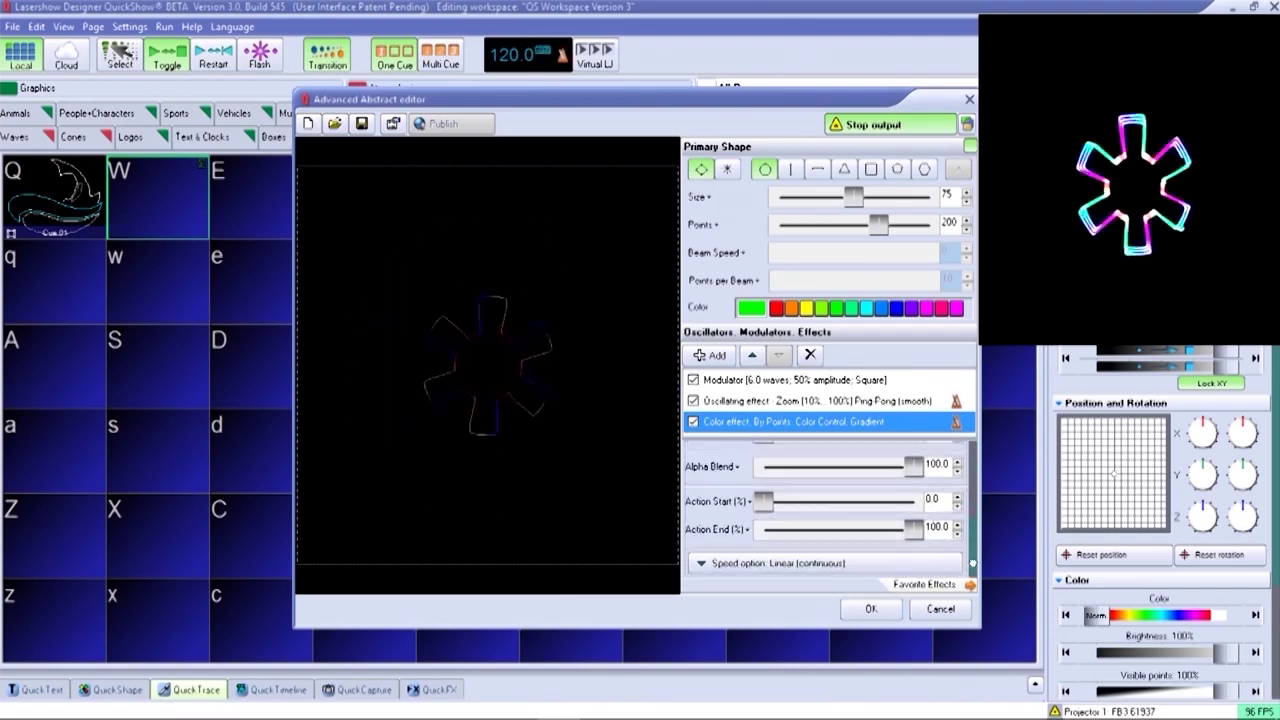
Keep the Linear colour speed, draw the star as beam-mode dots, and save it to cue W
click(803, 565)
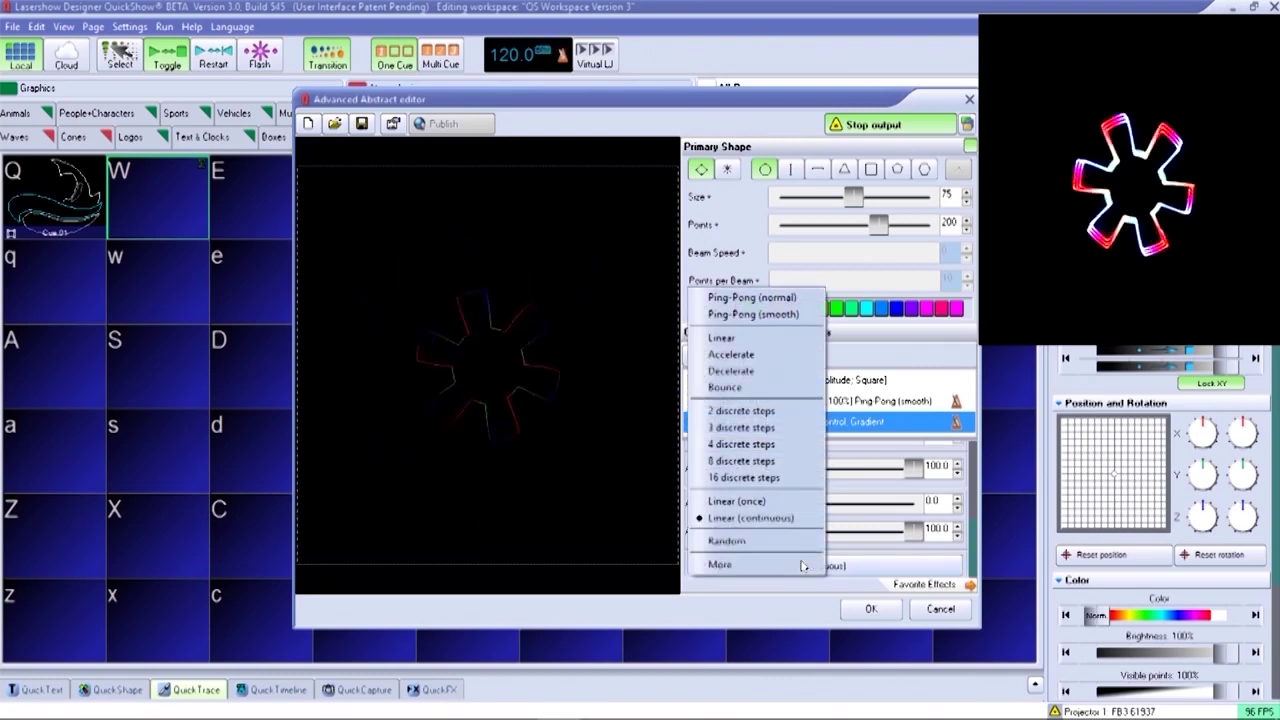
click(835, 567)
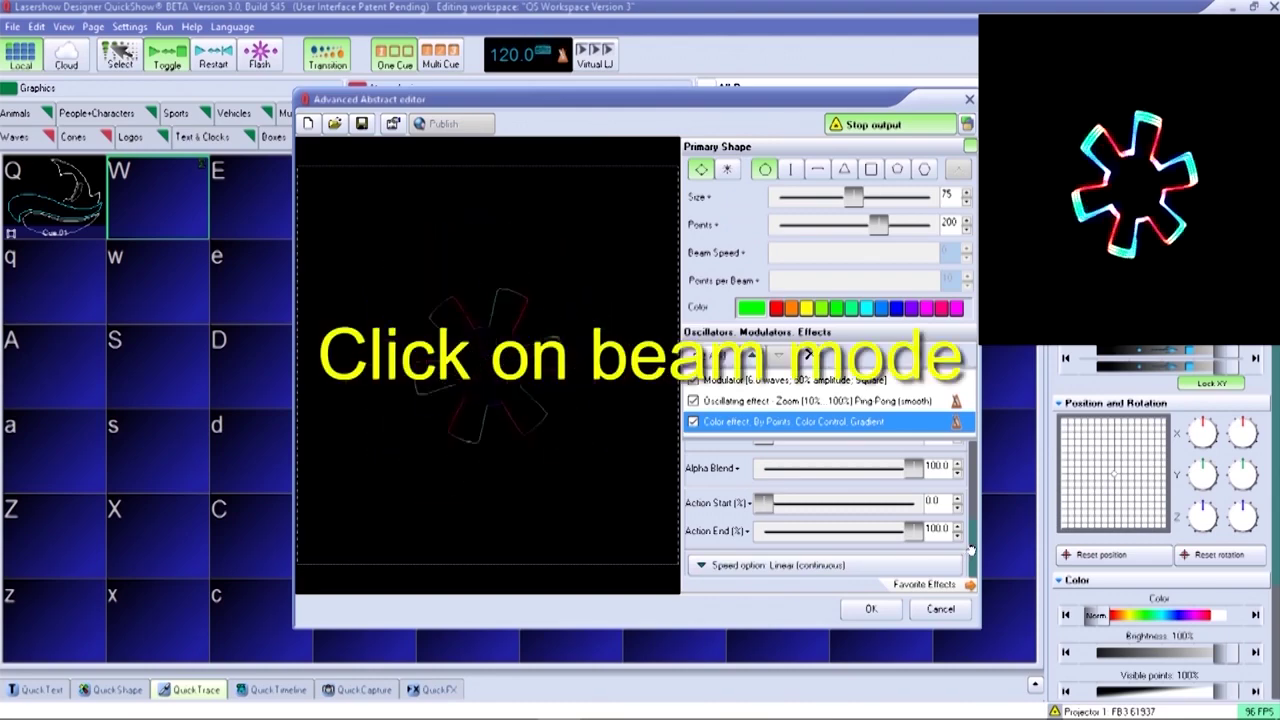
click(729, 172)
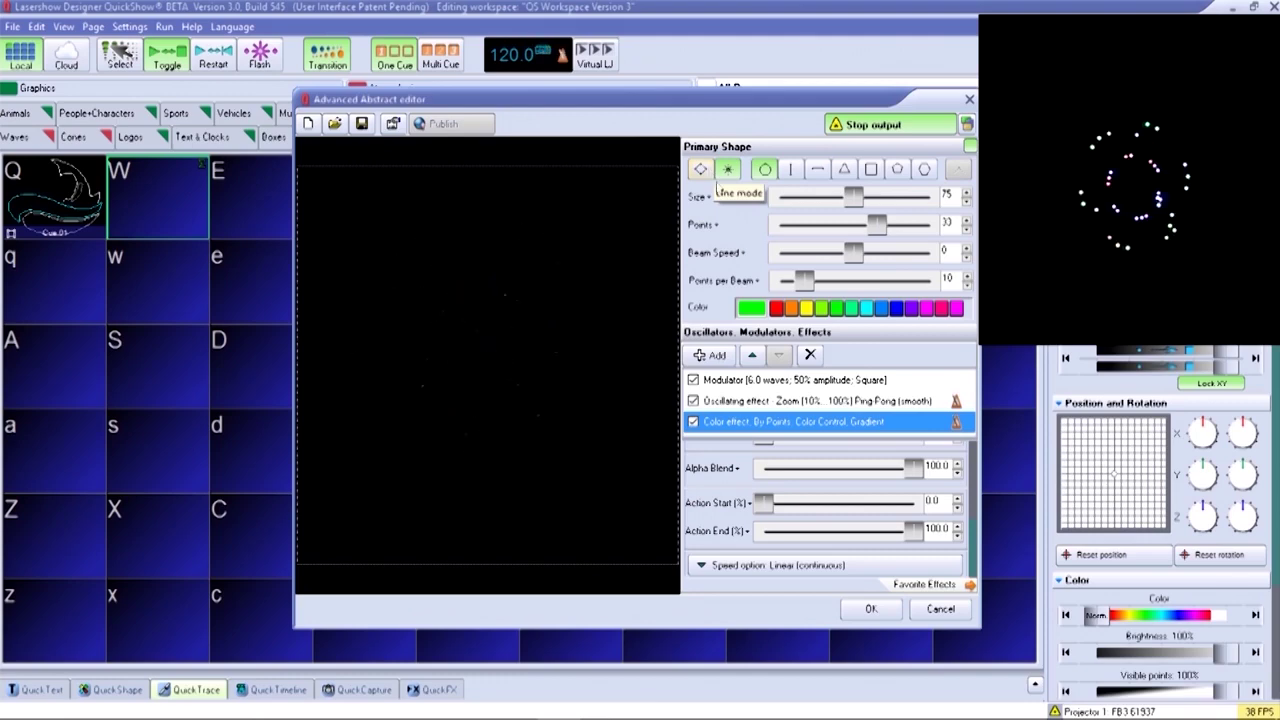
click(870, 610)
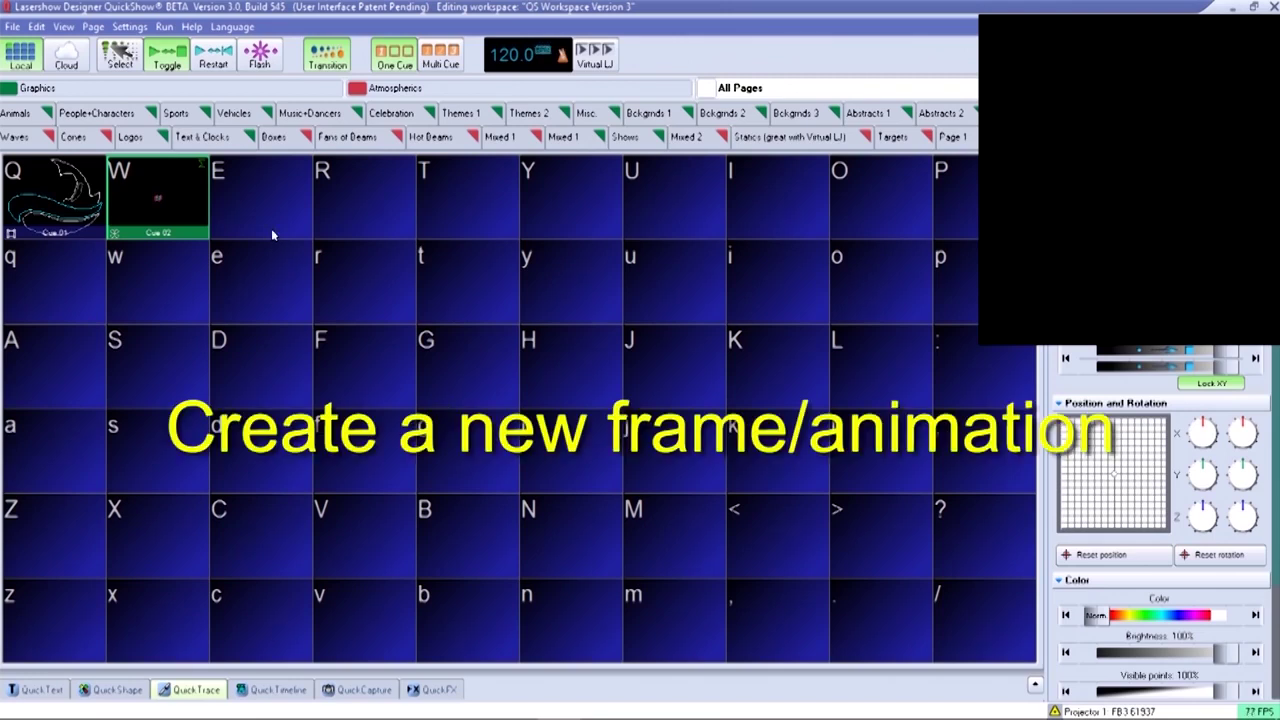
Create a new frame animation in cue E and start placing text on its canvas
right_click(260, 207)
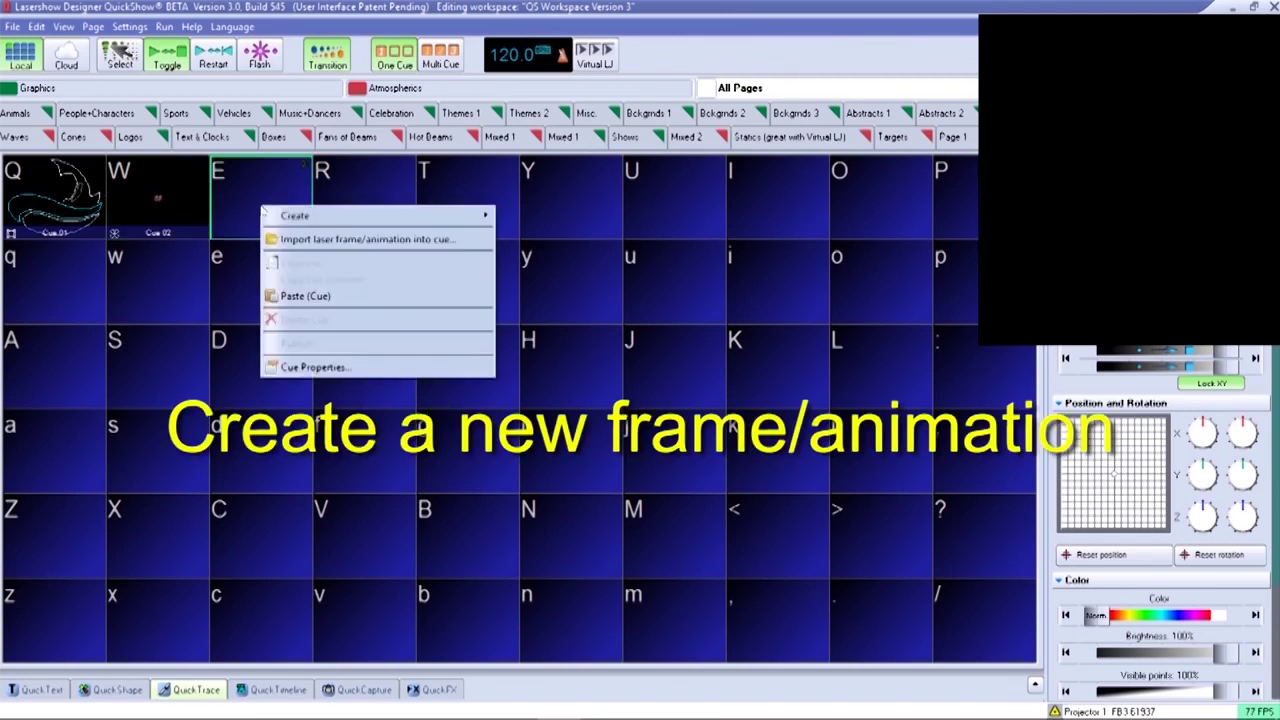
mouse_move(378, 215)
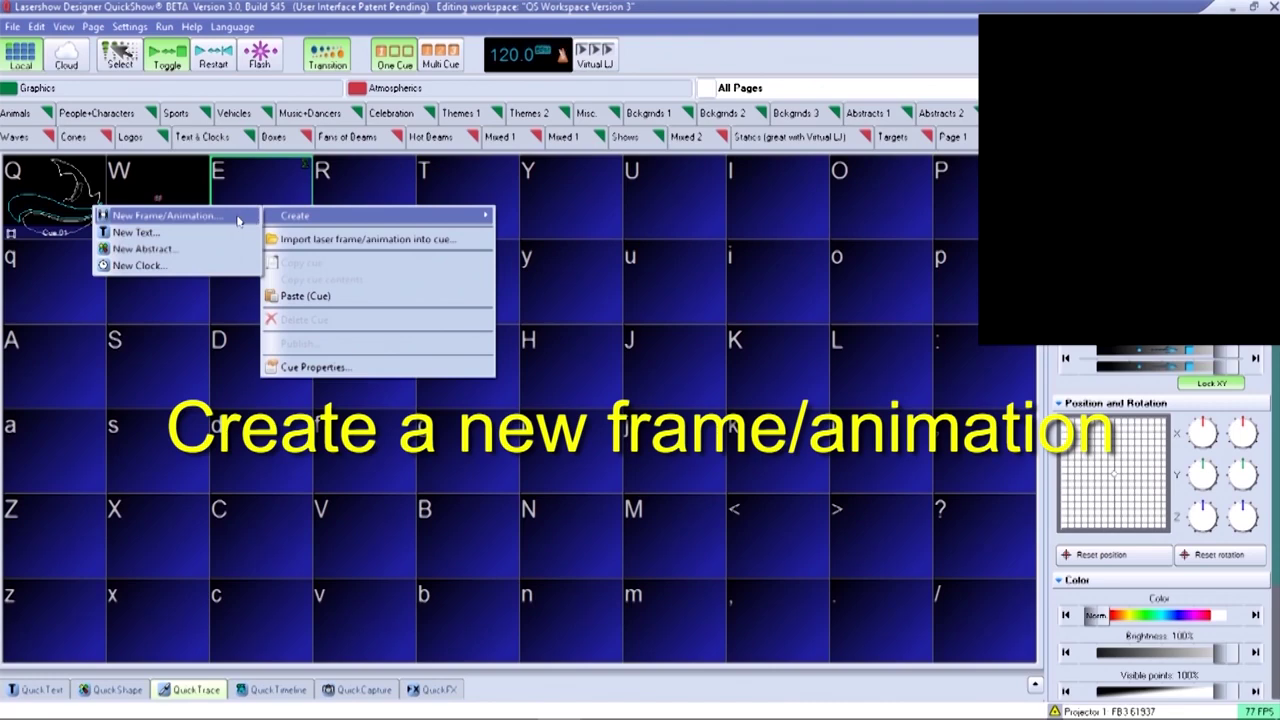
click(234, 219)
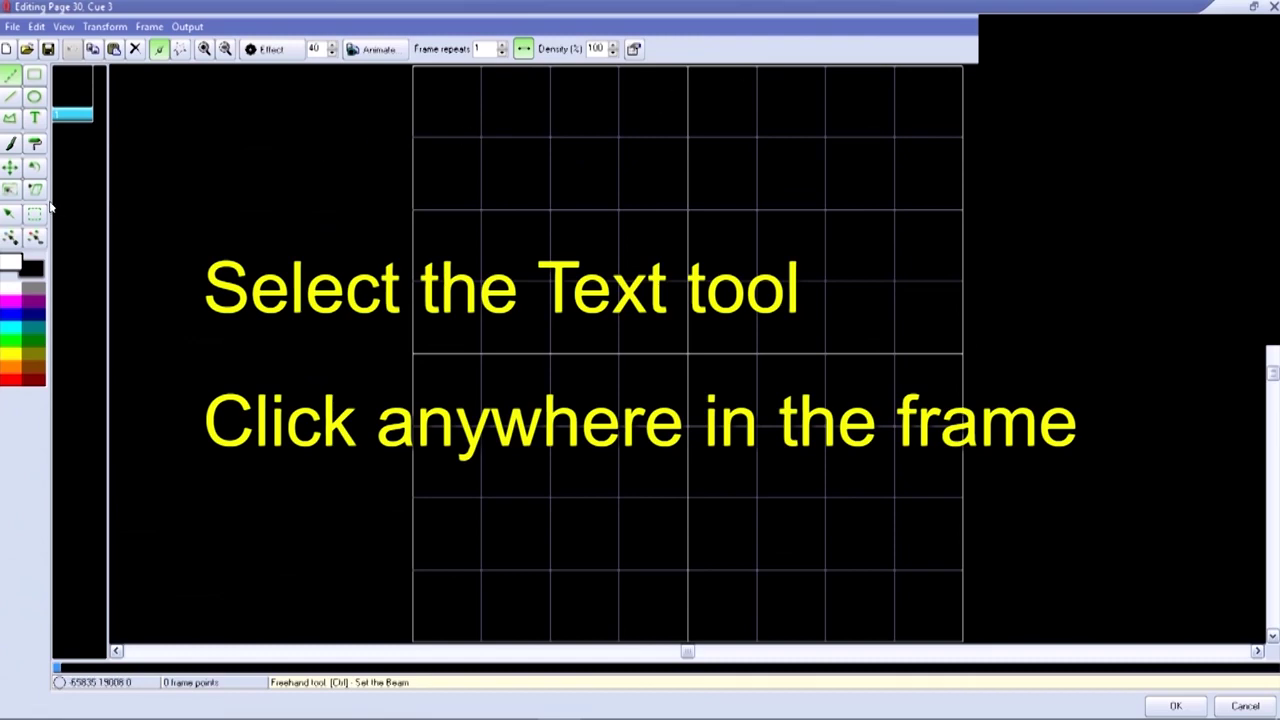
click(36, 119)
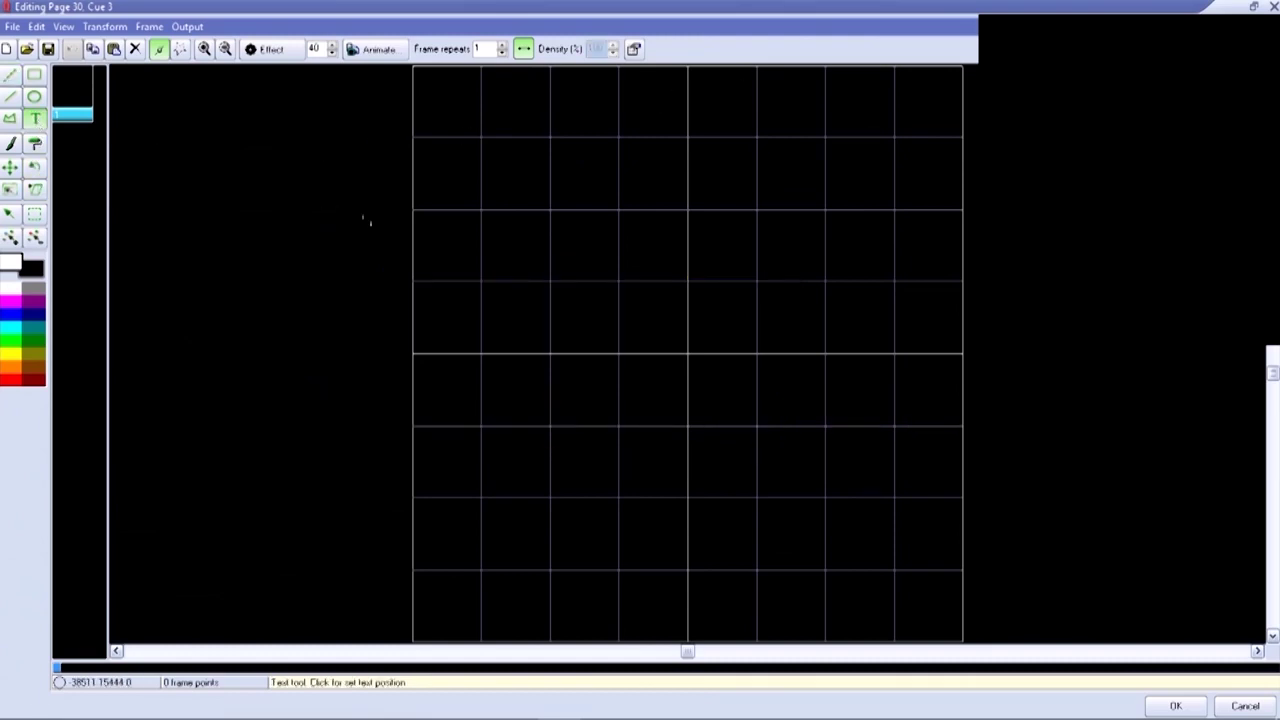
click(549, 234)
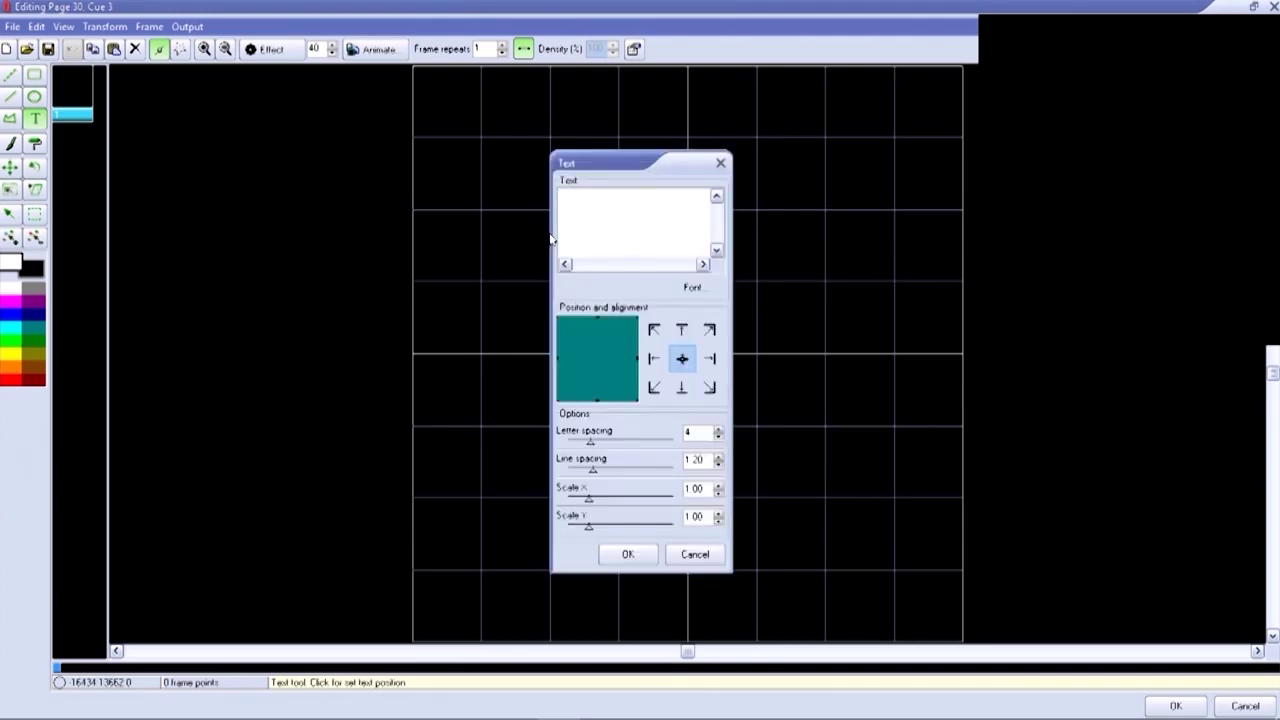
Enter the text 'LASERS!' and set its X and Y scale to 0.75
drag(620, 165, 240, 152)
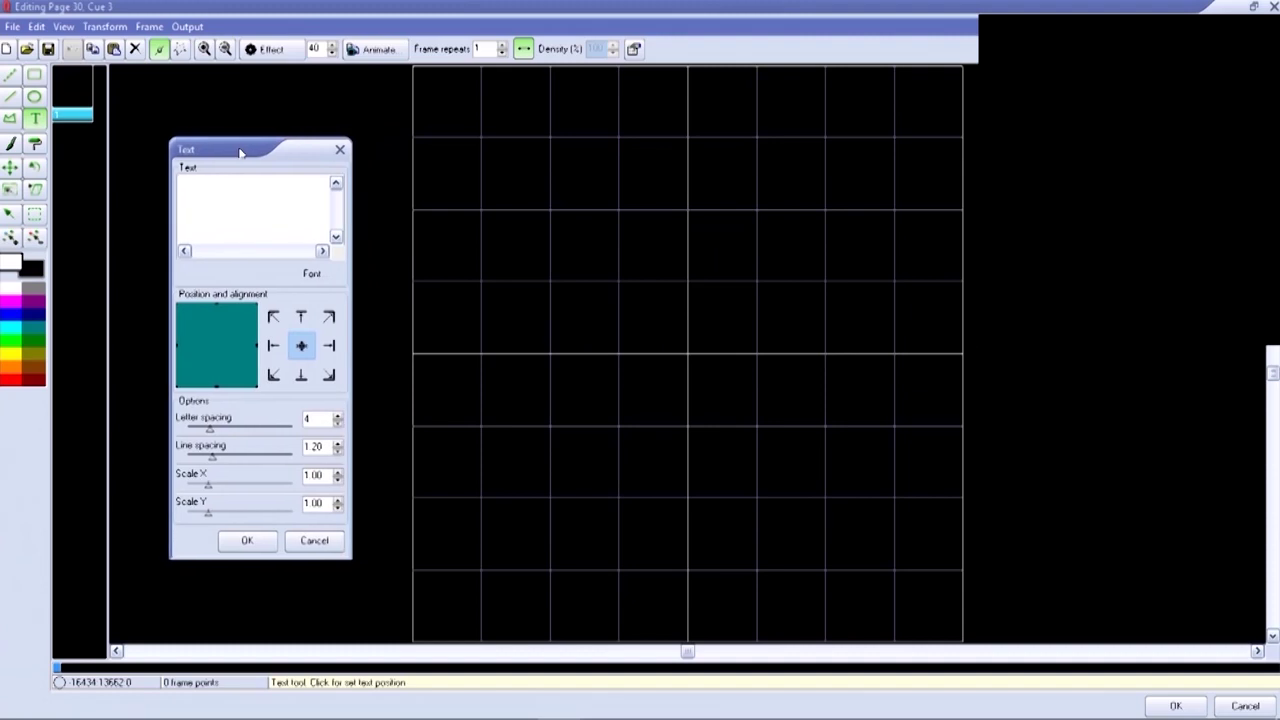
text(LAS)
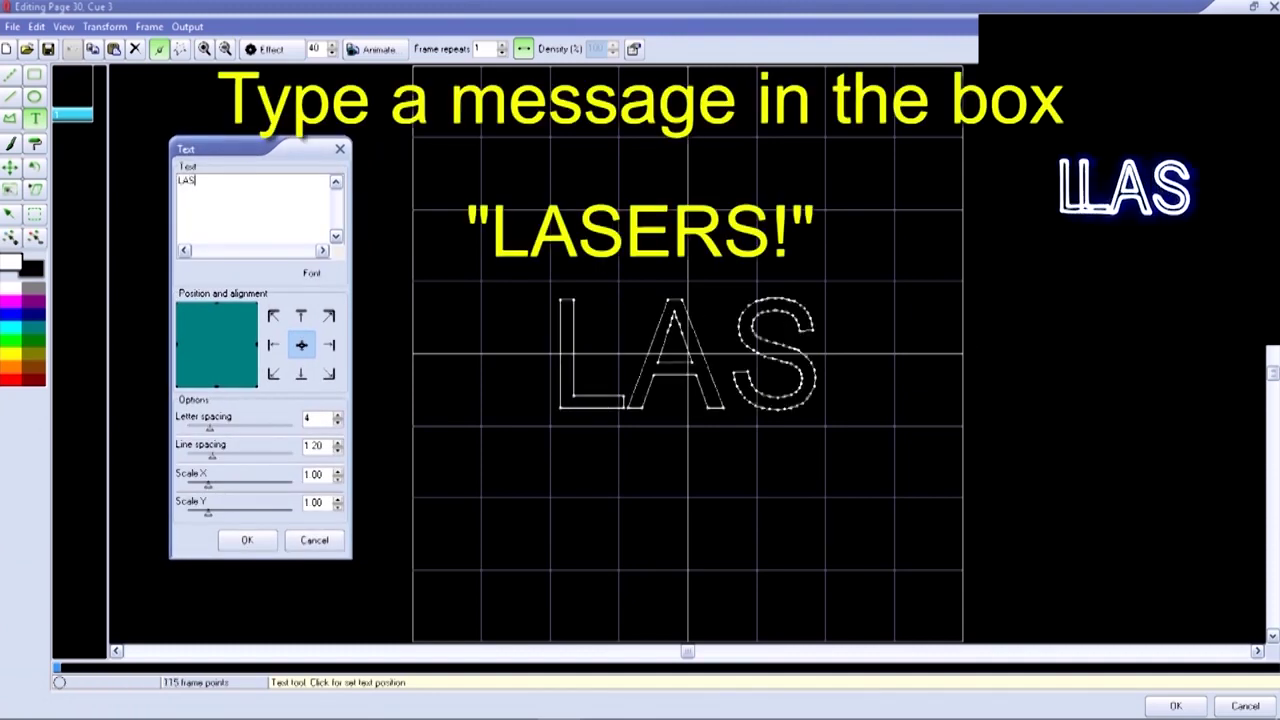
text(ERS!)
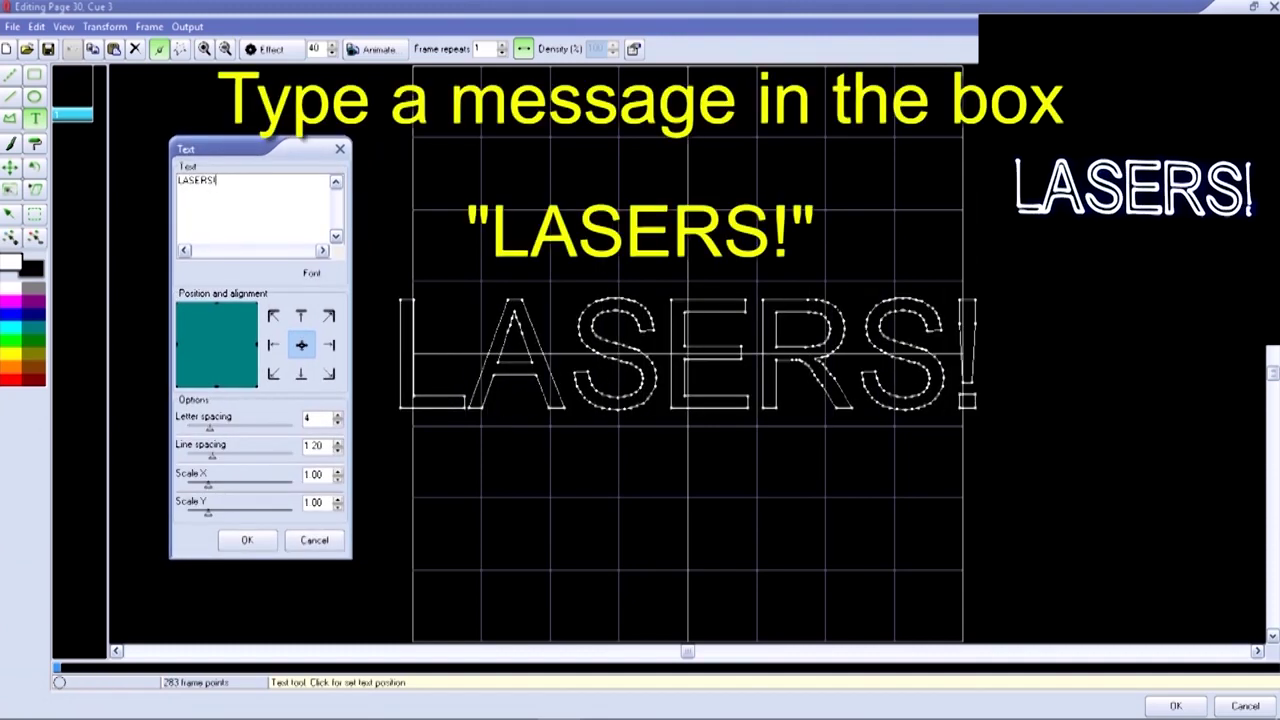
drag(208, 487, 242, 491)
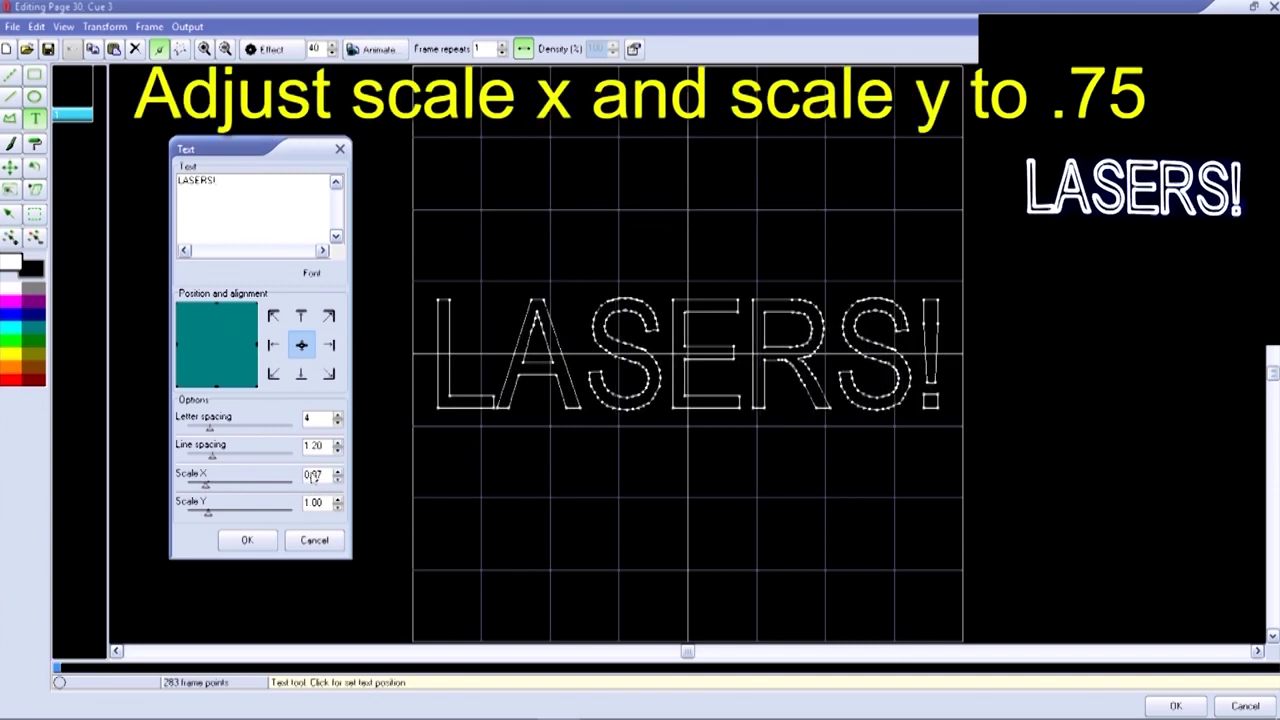
double_click(313, 476)
key(BackSpace)
text(5)
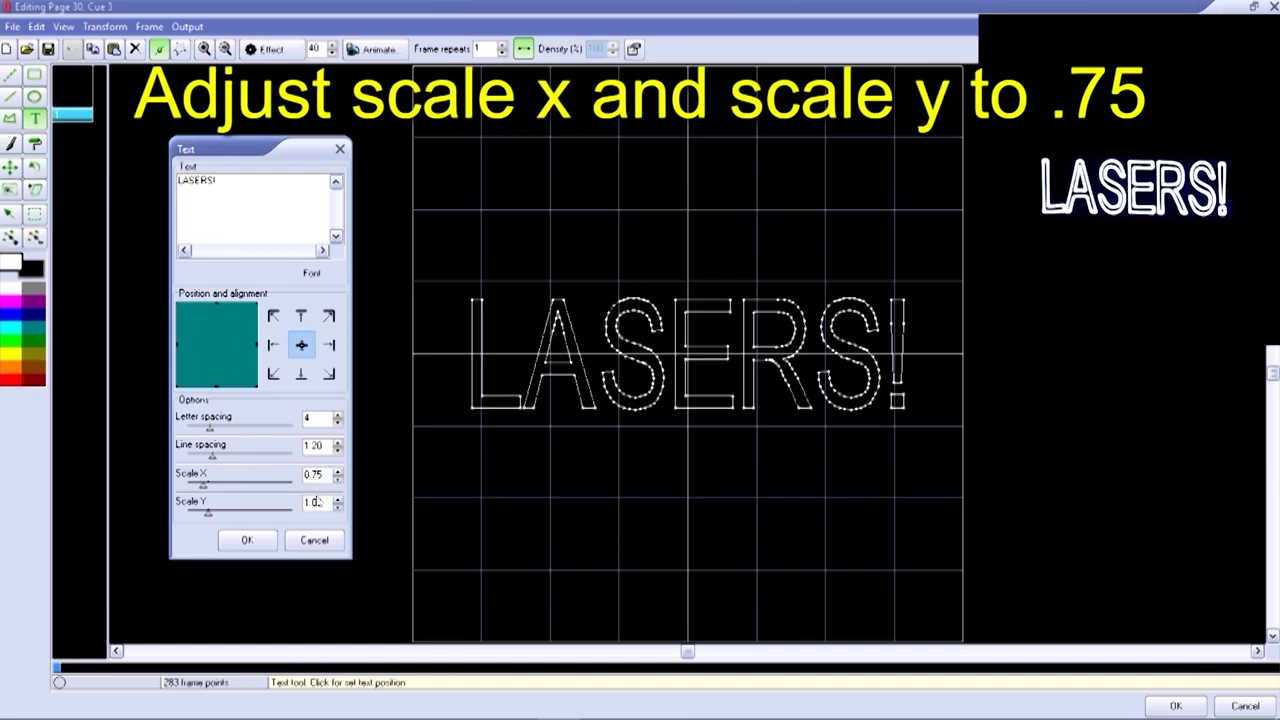
double_click(316, 502)
key(BackSpace)
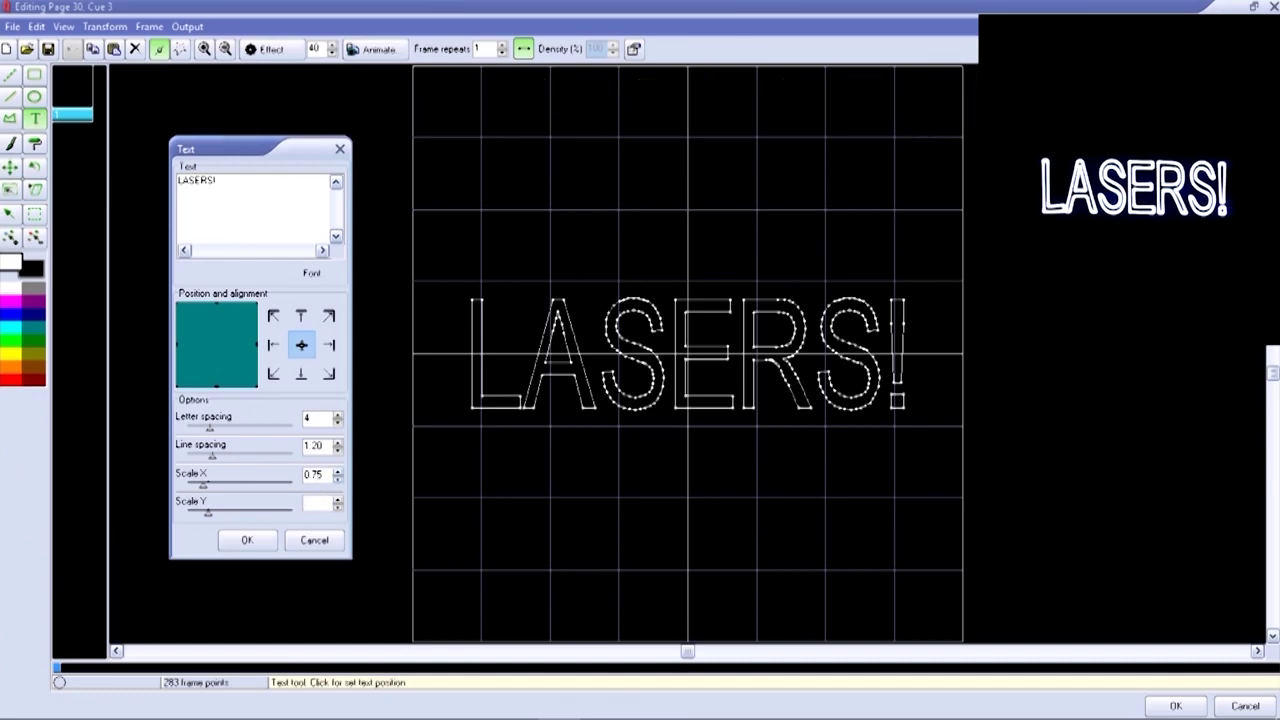
text(0.75)
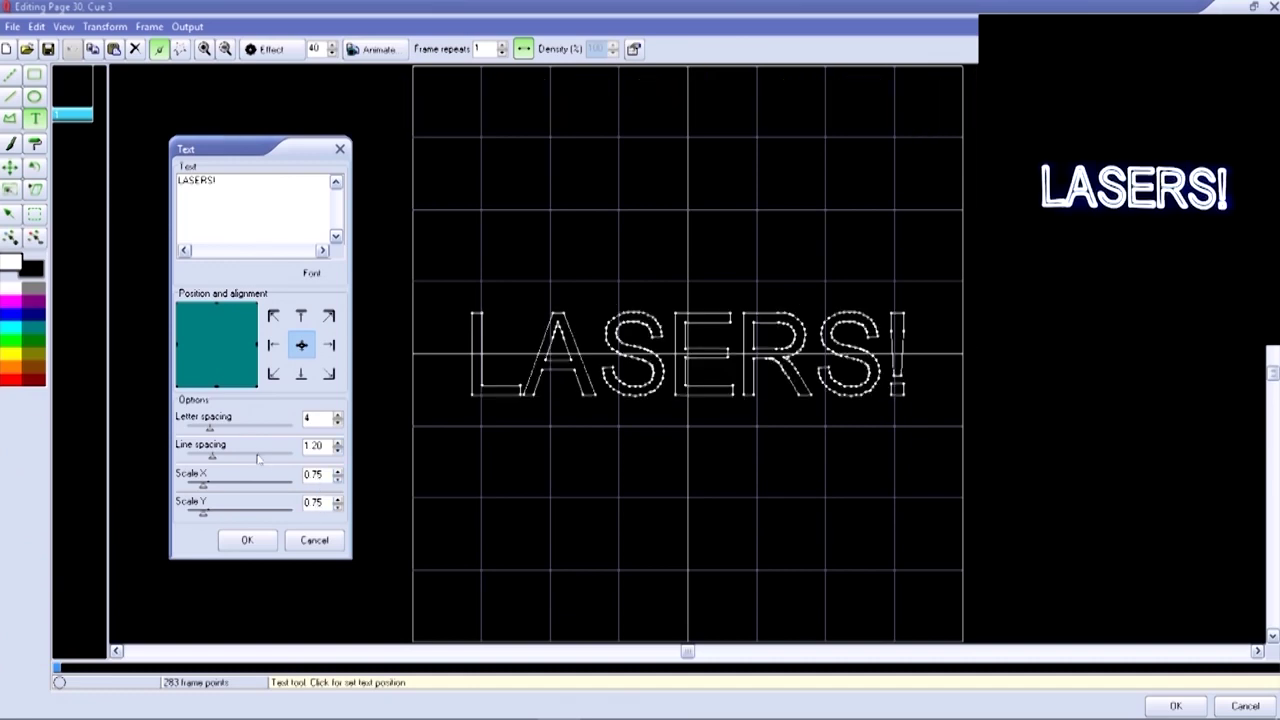
Widen the letter spacing, centre-align the text and place it in the frame
drag(210, 428, 220, 430)
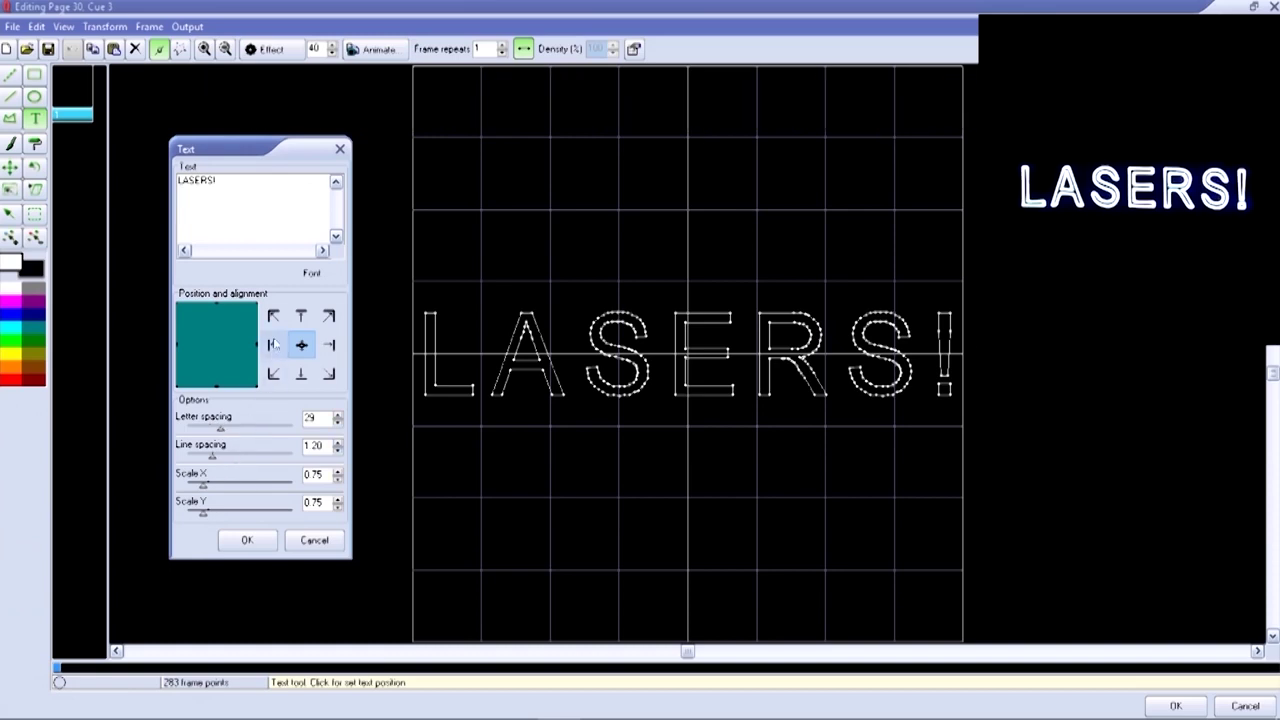
click(301, 317)
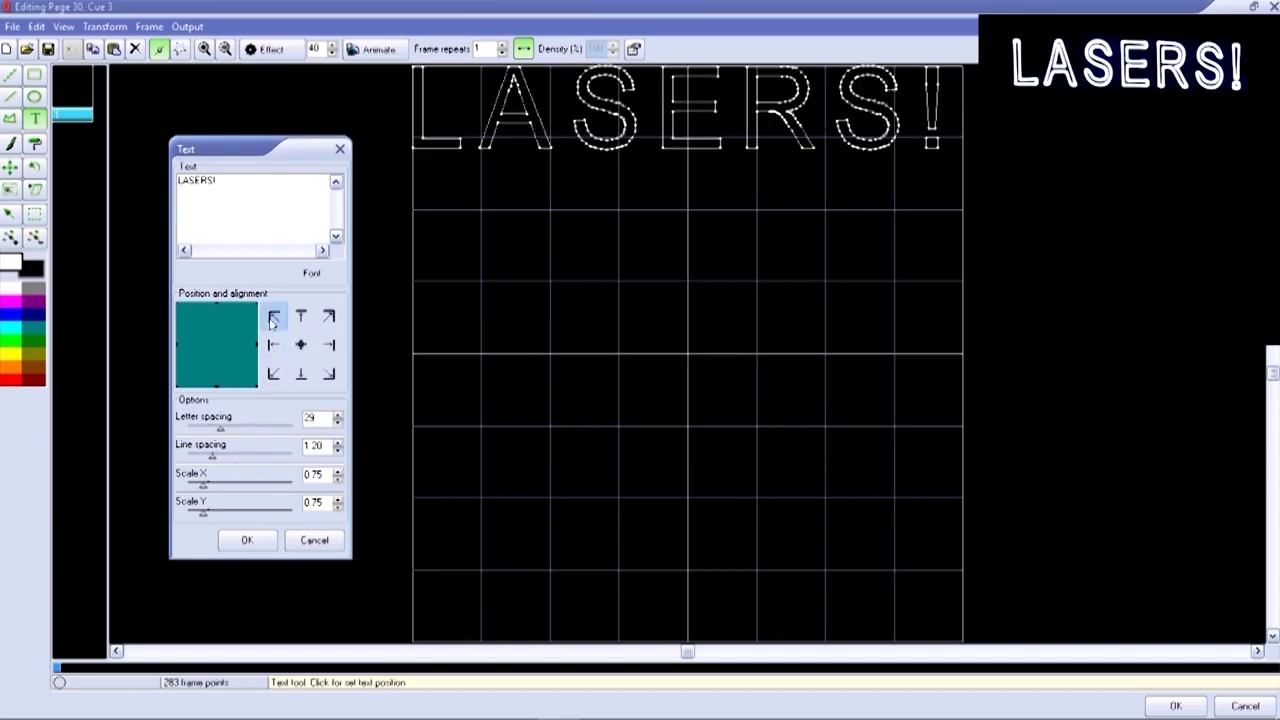
click(329, 316)
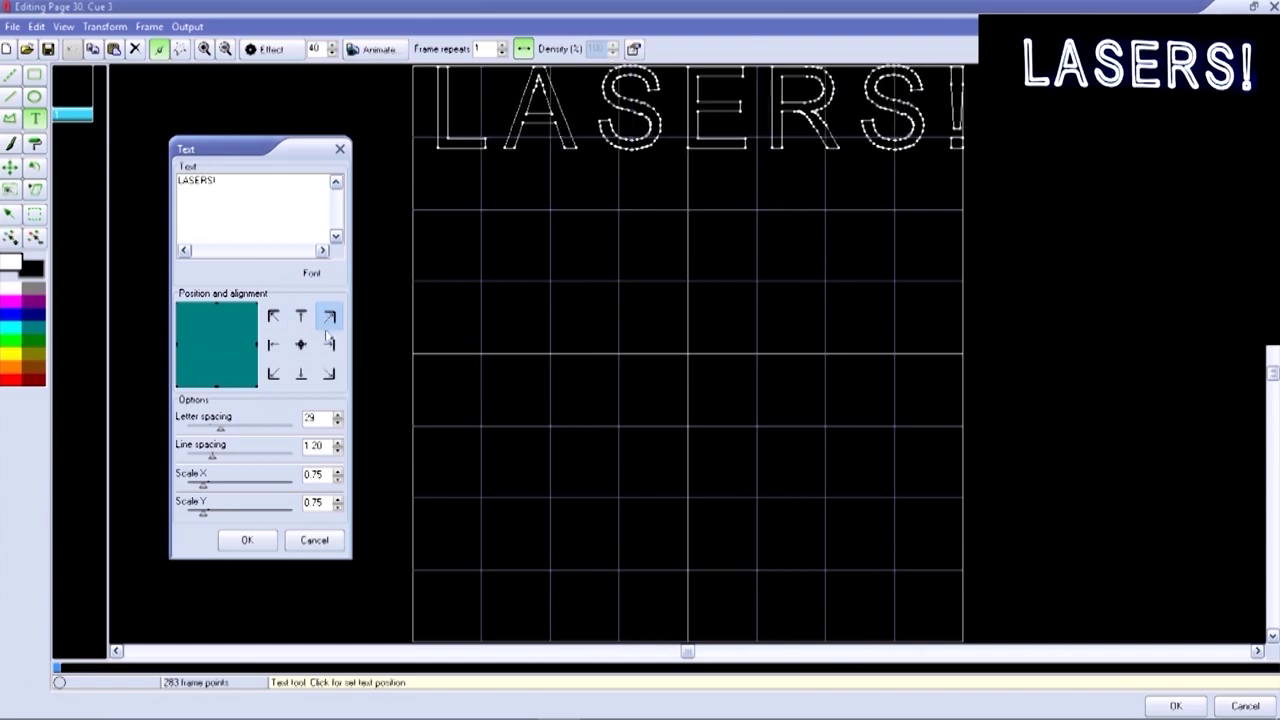
click(329, 344)
click(329, 373)
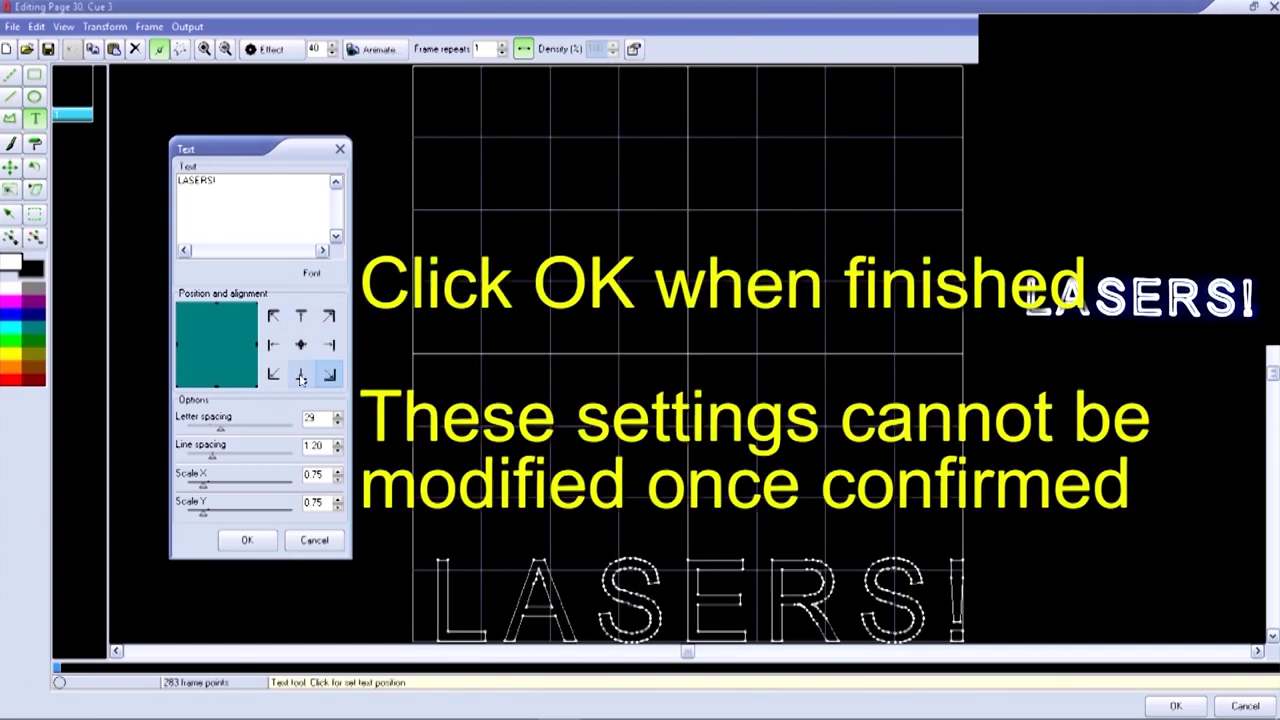
click(301, 373)
click(300, 348)
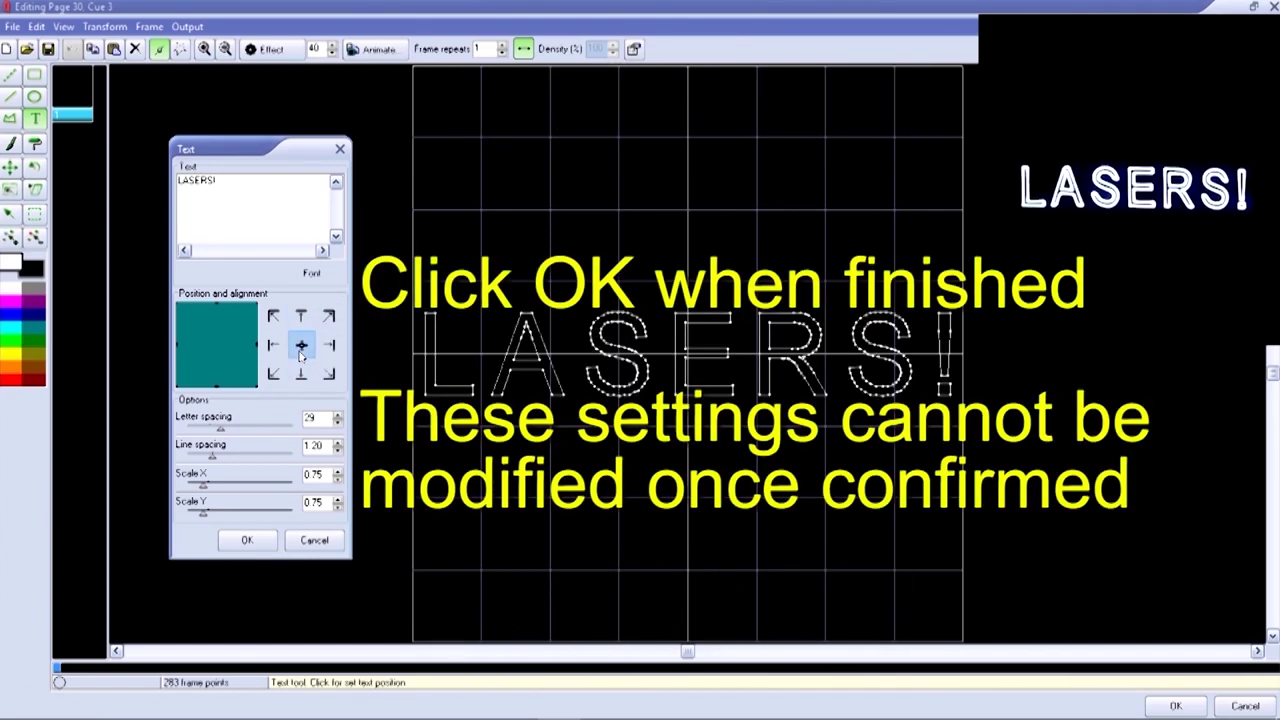
click(247, 540)
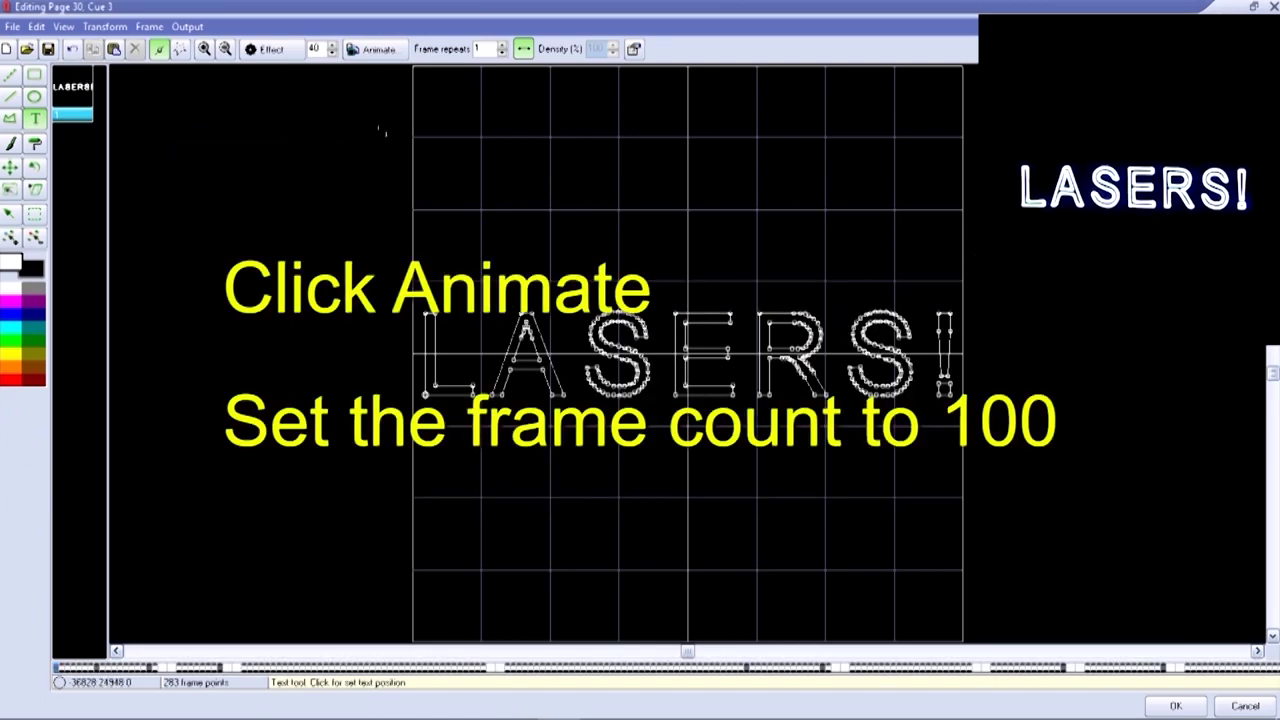
click(390, 58)
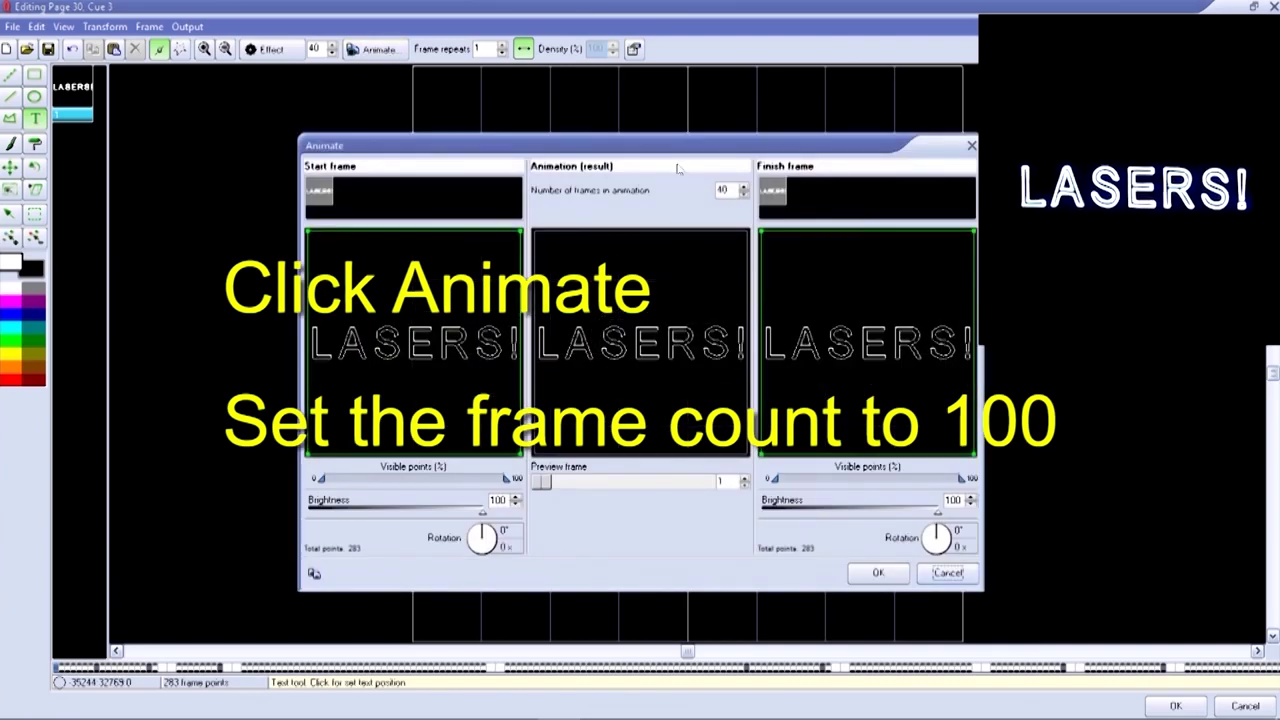
Set the animation to 100 frames and collapse the start-frame text into a thin diagonal
double_click(722, 190)
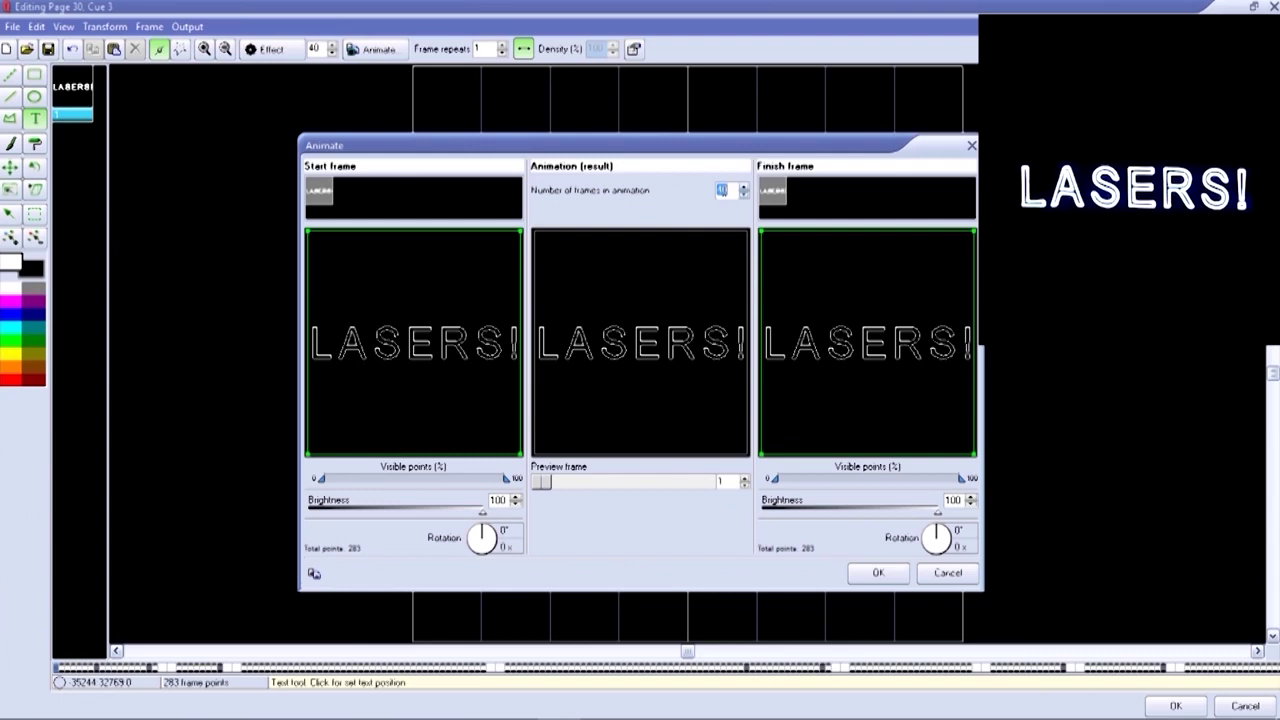
text(100)
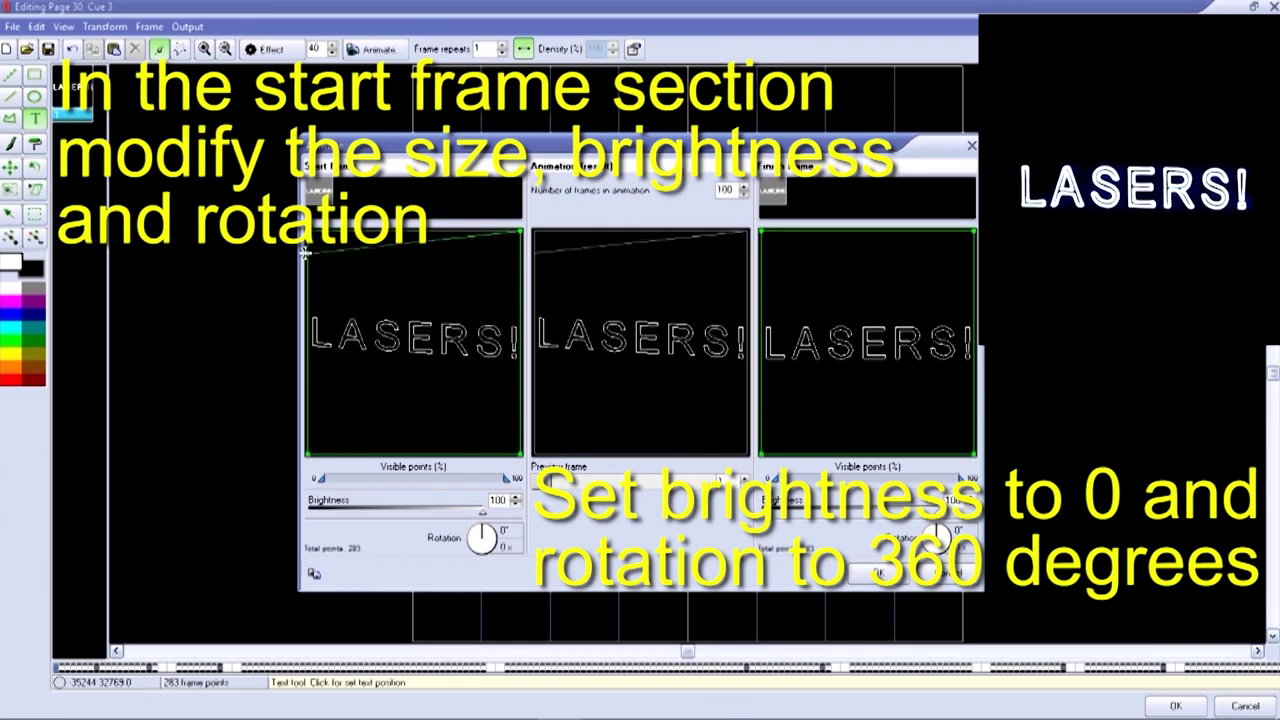
mouse_move(307, 430)
mouse_down()
mouse_move(267, 430)
mouse_move(267, 459)
mouse_up()
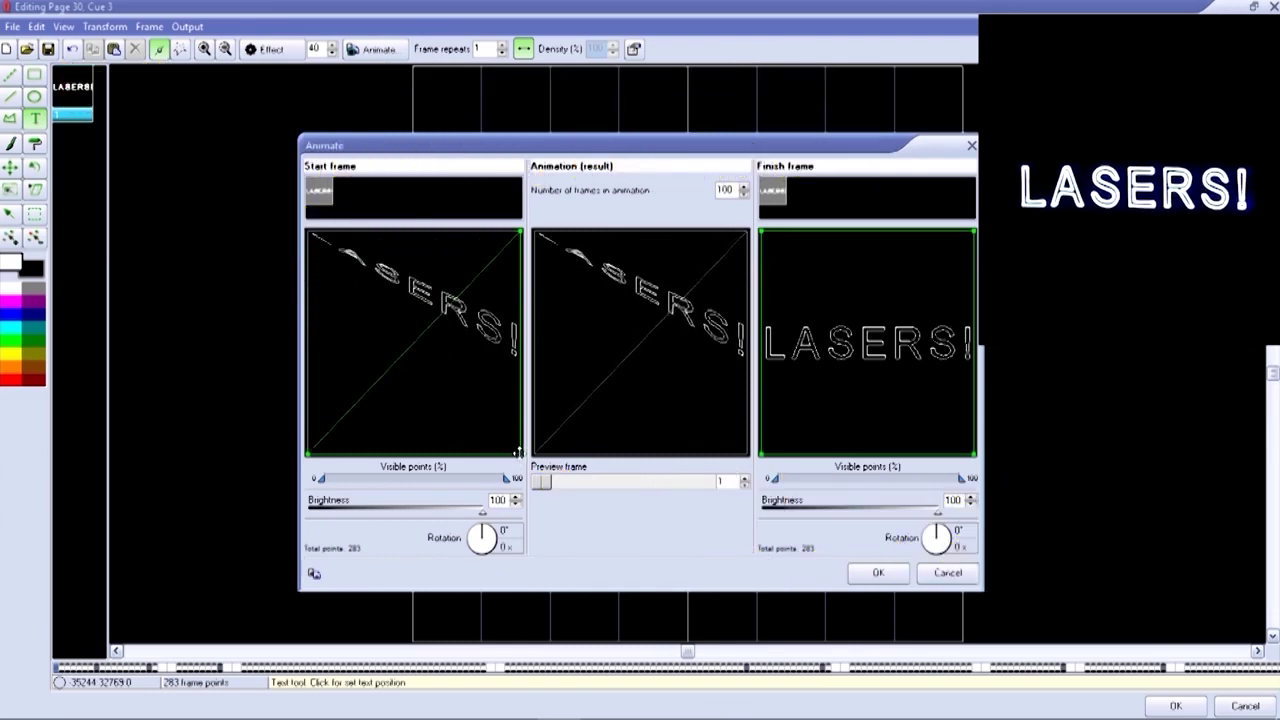
drag(519, 452, 537, 226)
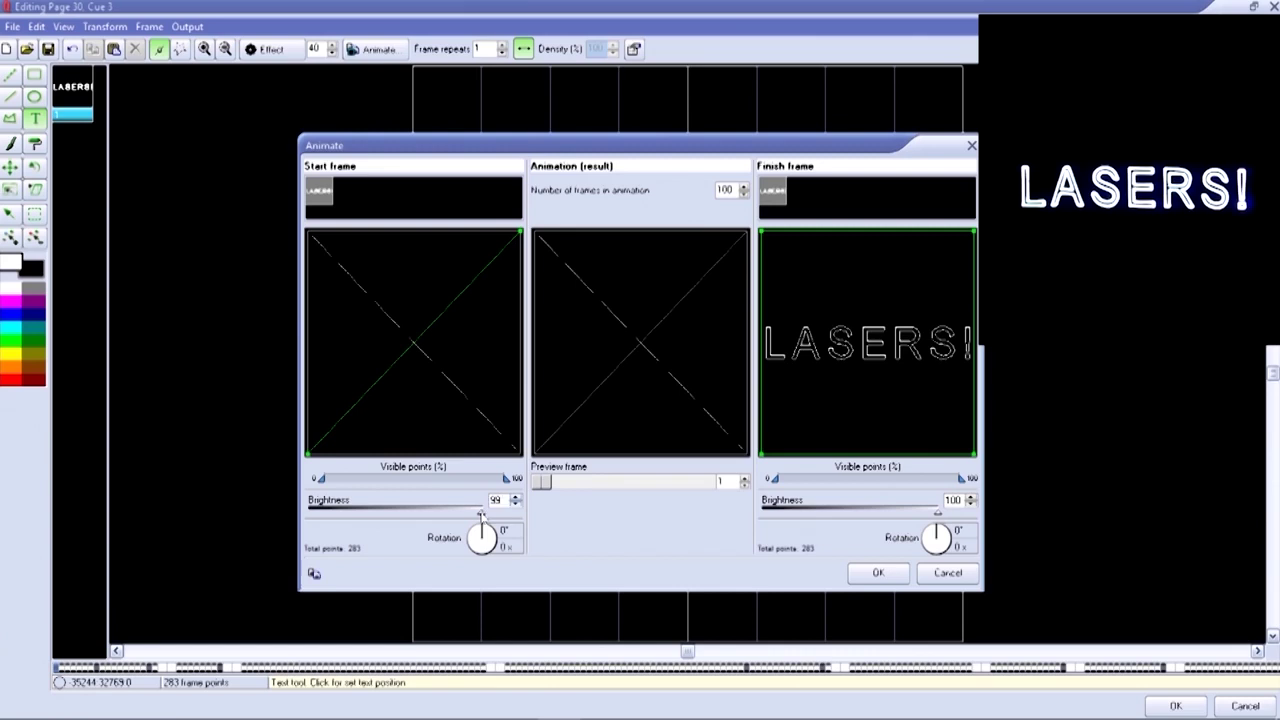
Fade the start frame to zero brightness, rotate it a full 360° turn, and generate the frames
drag(481, 514, 296, 508)
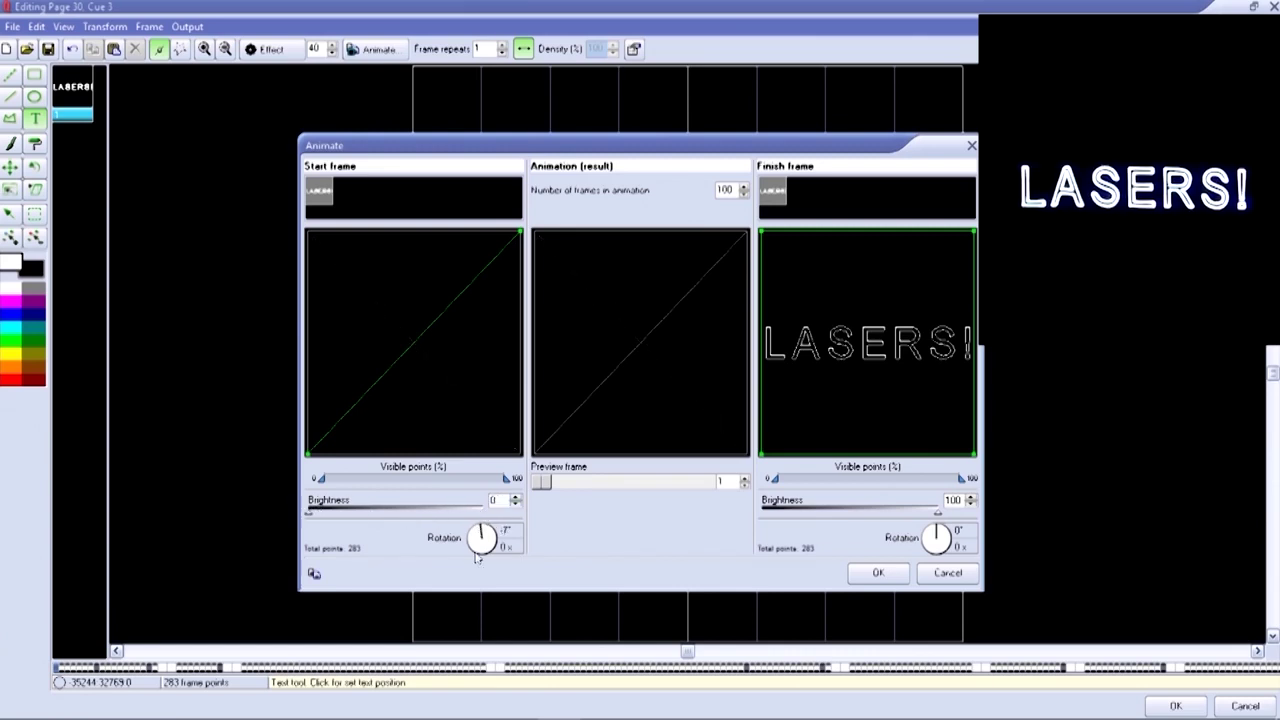
mouse_move(476, 557)
mouse_down()
mouse_move(458, 540)
mouse_move(482, 548)
mouse_up()
drag(484, 600, 484, 600)
drag(544, 484, 707, 490)
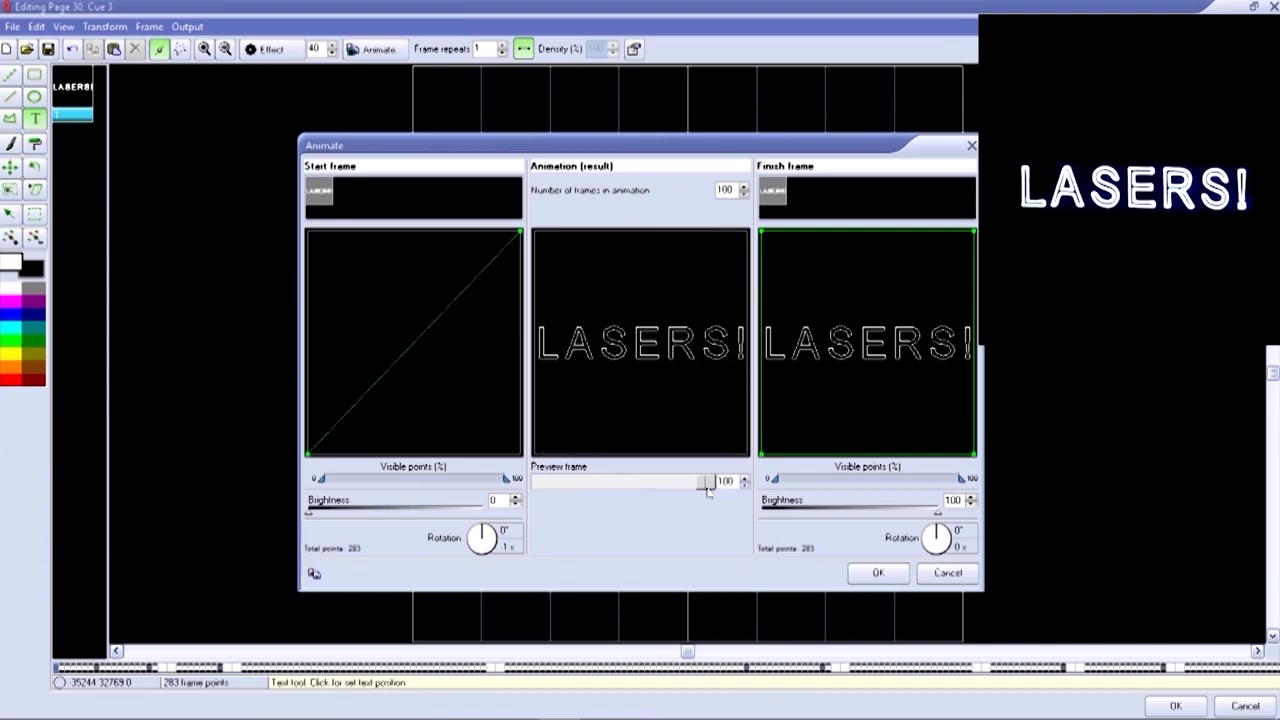
click(880, 576)
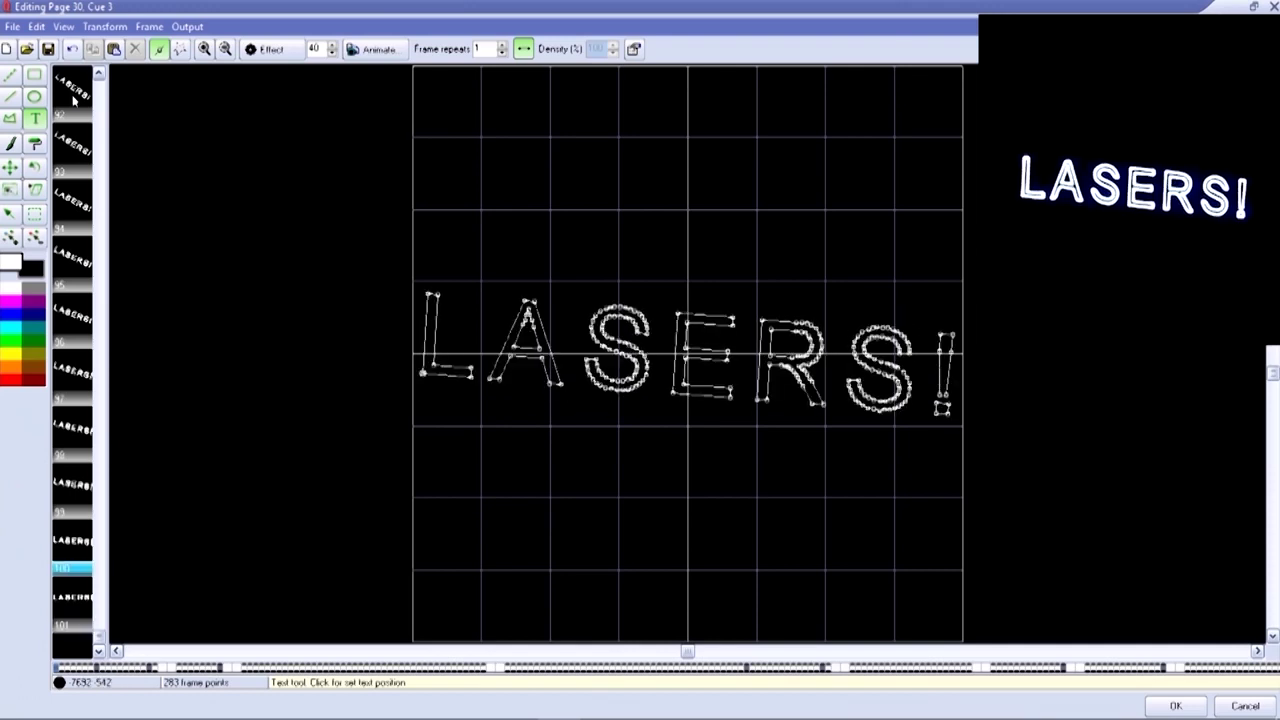
Paint-roll the letters: S! magenta, E and R green, A and S blue, L and A red
click(30, 144)
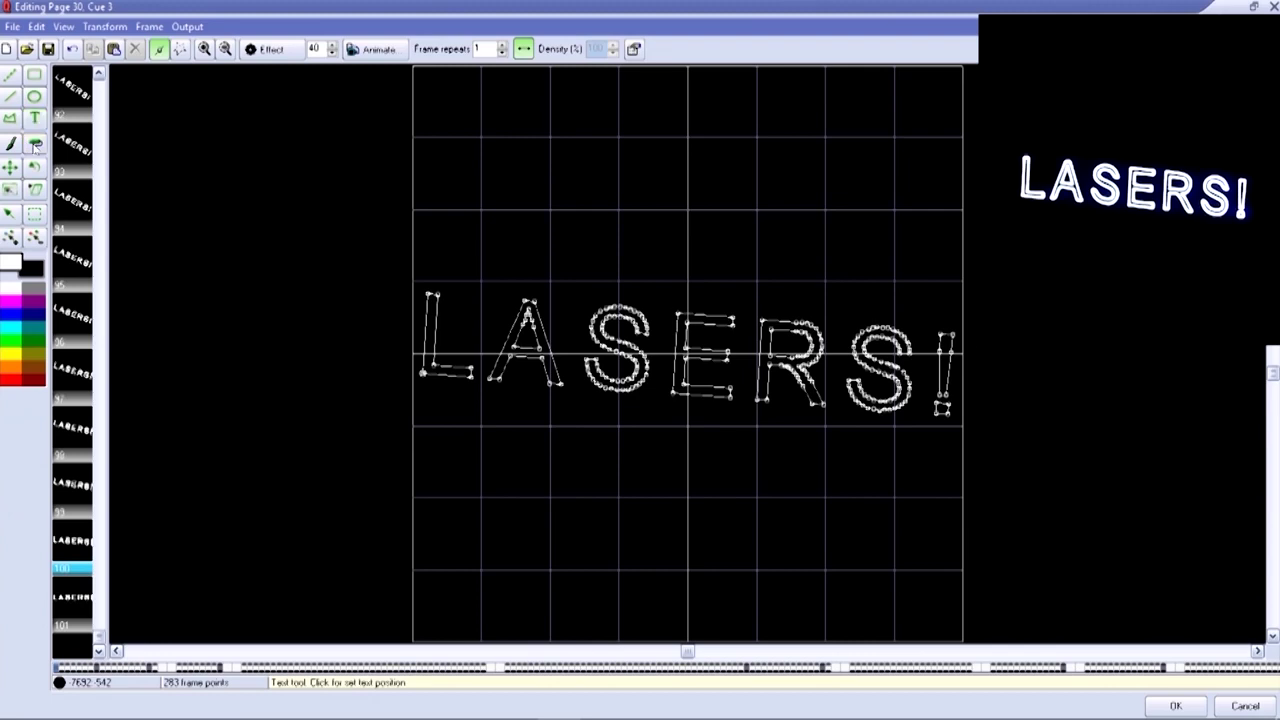
click(15, 296)
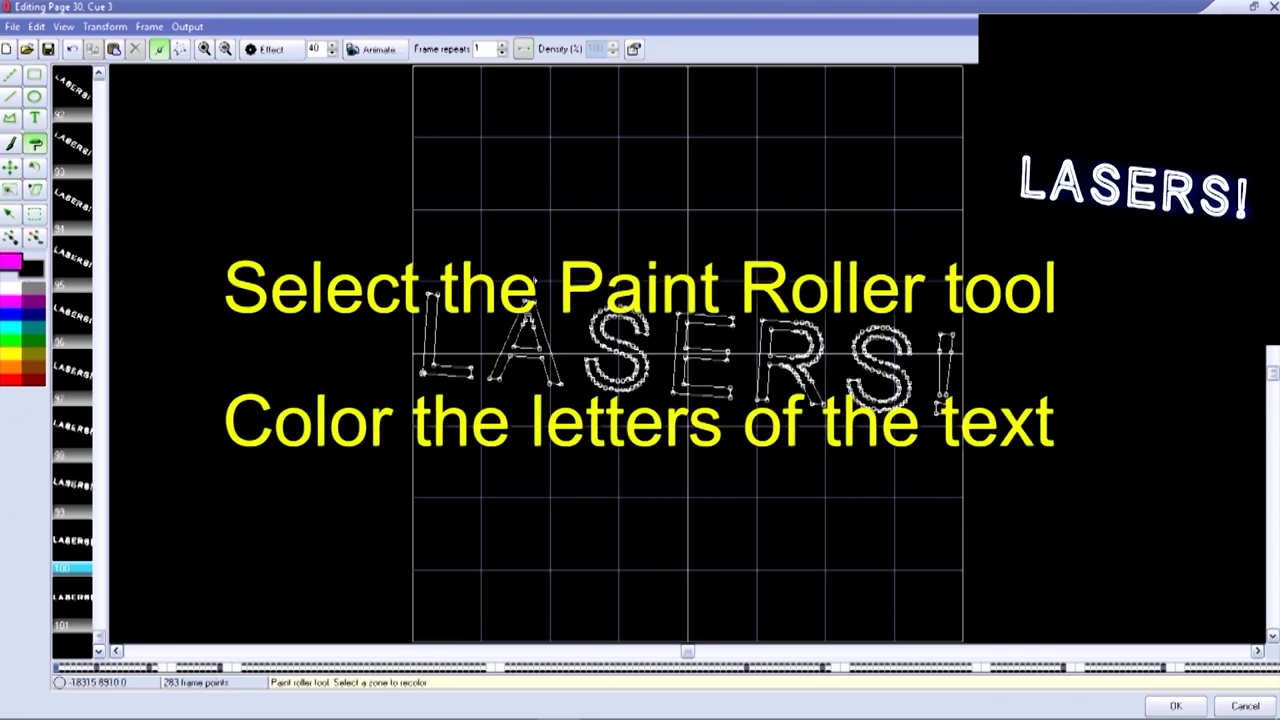
drag(1018, 314, 844, 438)
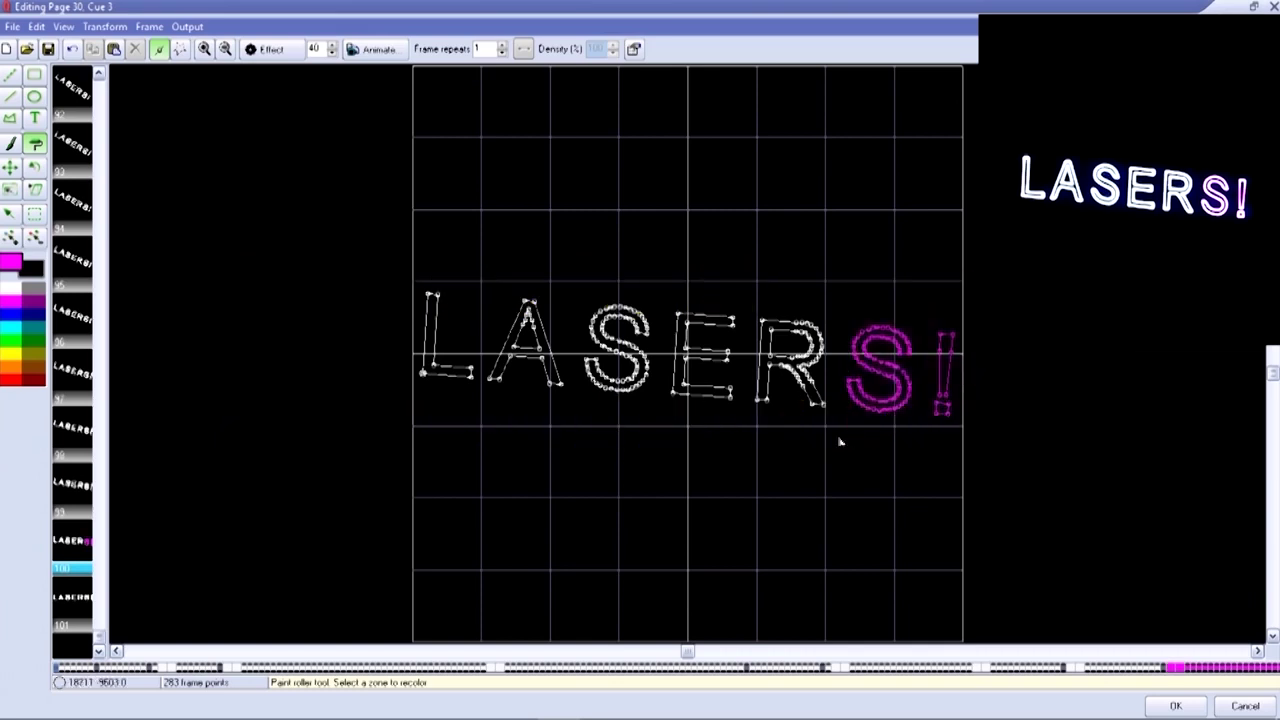
click(17, 333)
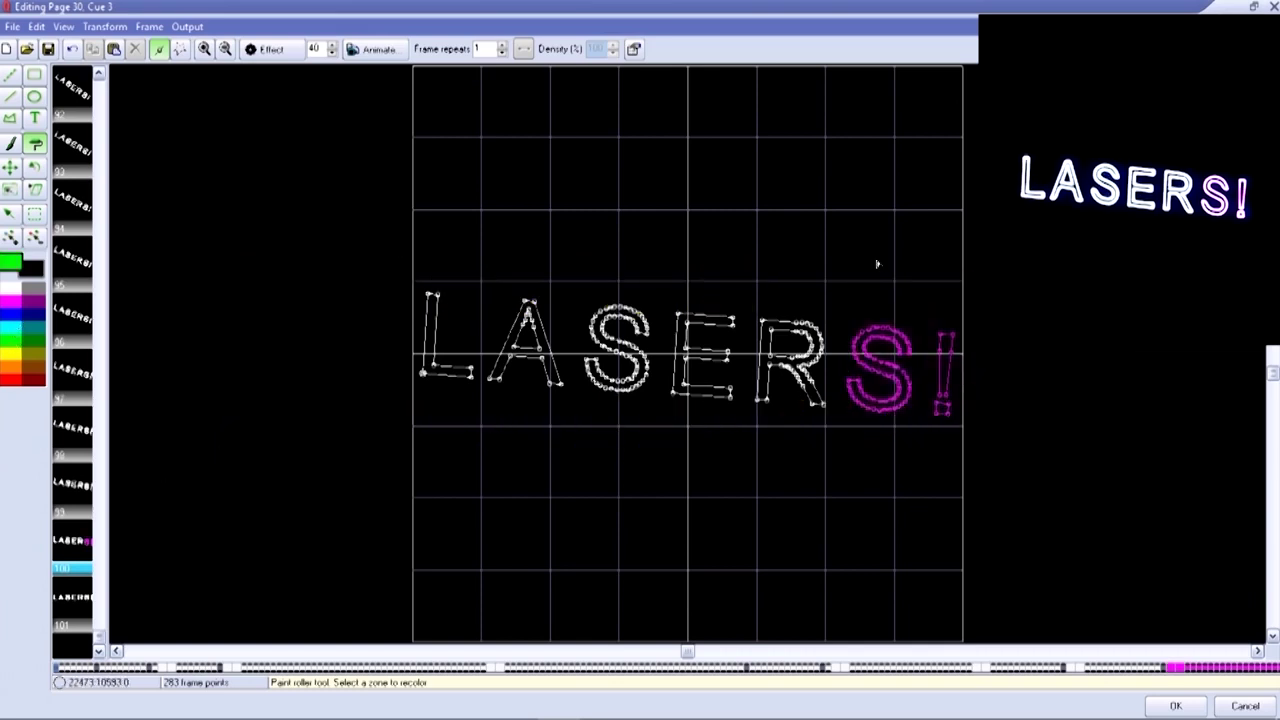
drag(834, 294, 668, 466)
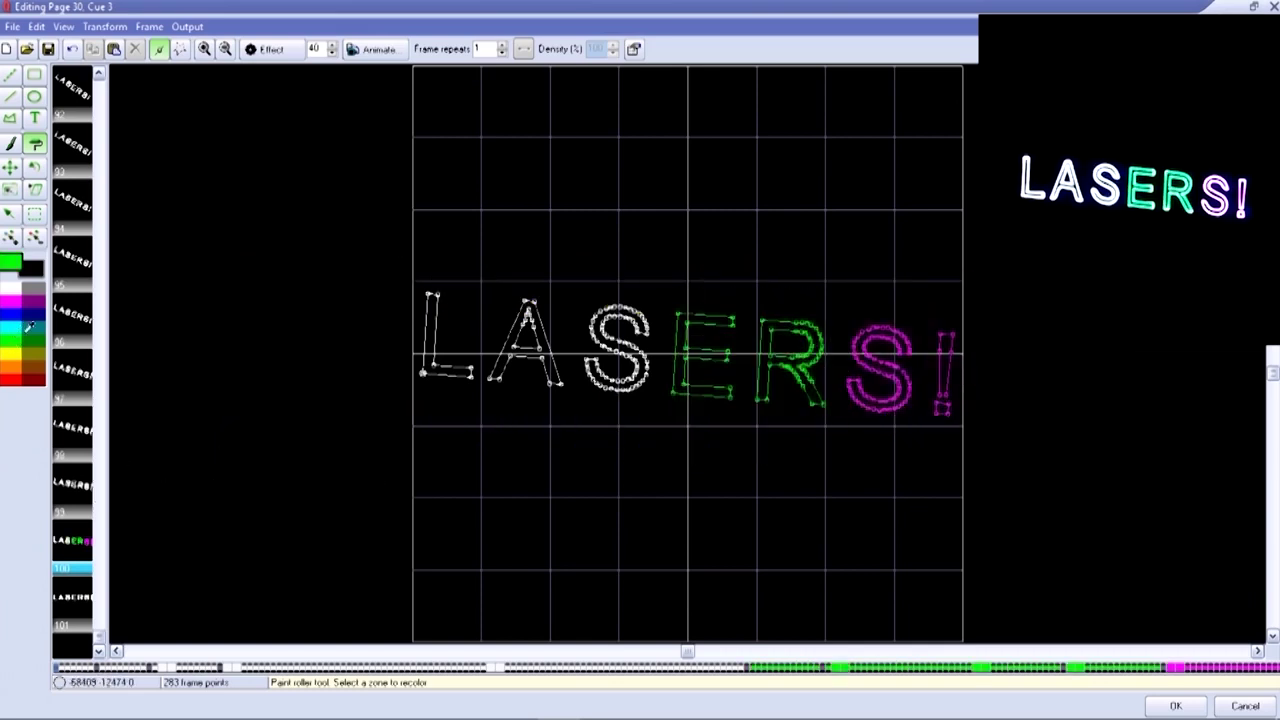
click(11, 313)
mouse_move(656, 288)
mouse_down()
mouse_move(516, 408)
mouse_move(486, 414)
mouse_up()
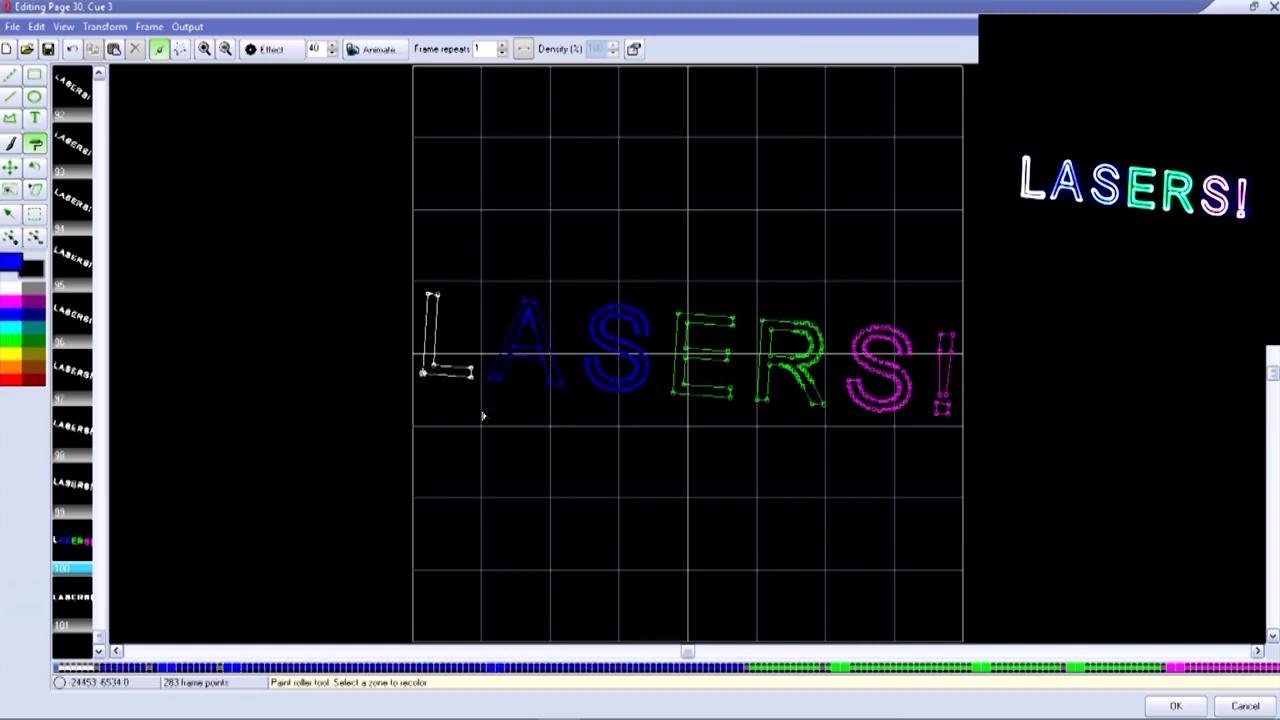
click(10, 377)
mouse_move(498, 272)
mouse_down()
mouse_move(480, 343)
mouse_move(382, 378)
mouse_up()
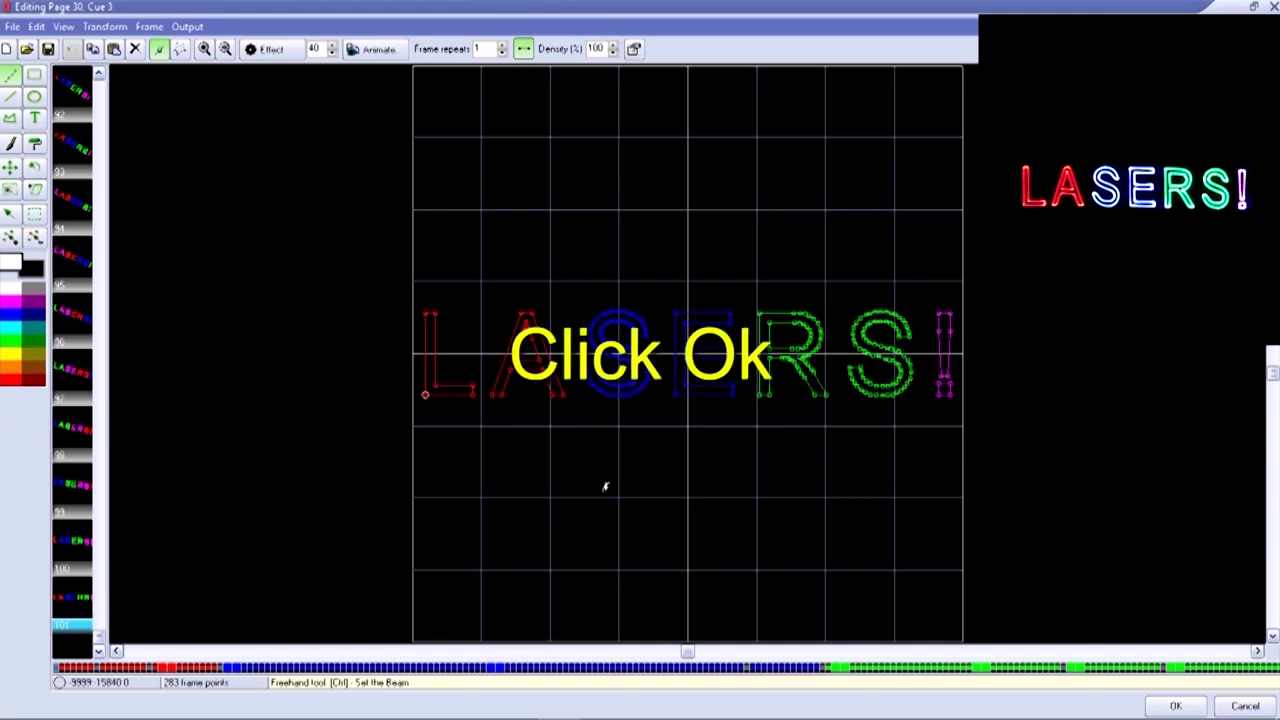
Close the frame editor and run cue E to preview the multicoloured LASERS! animation
click(1172, 706)
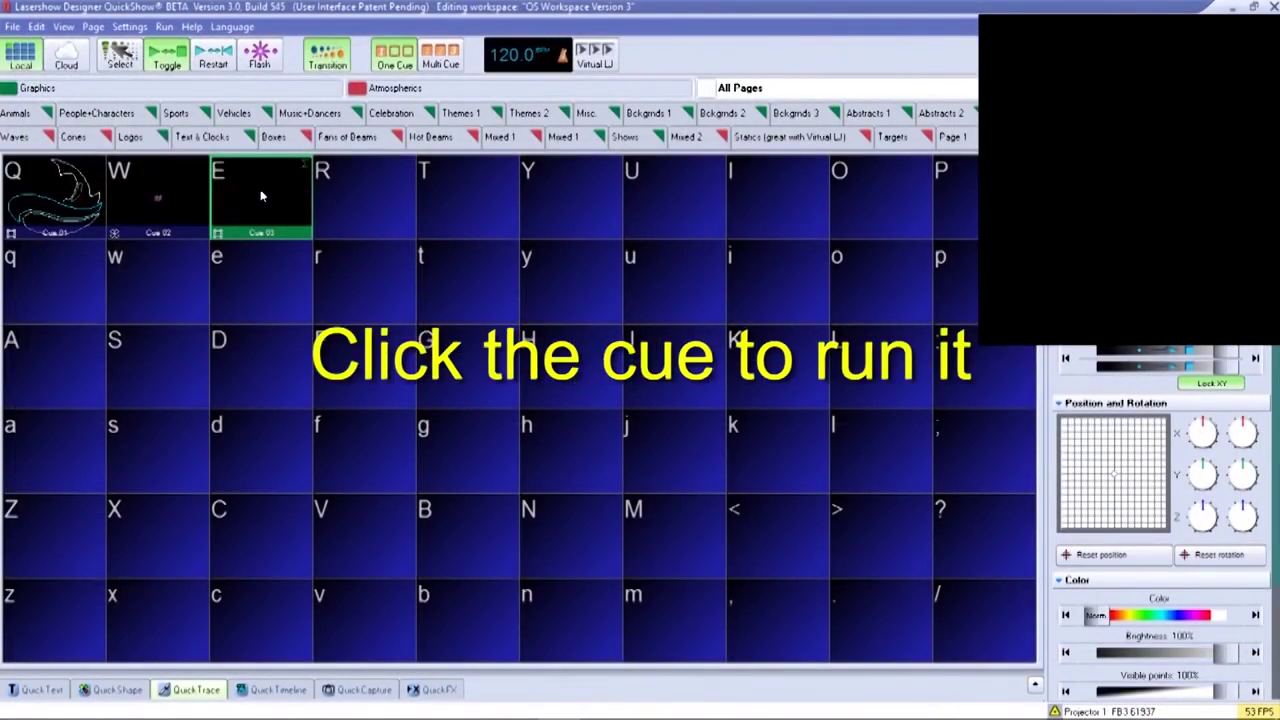
click(260, 193)
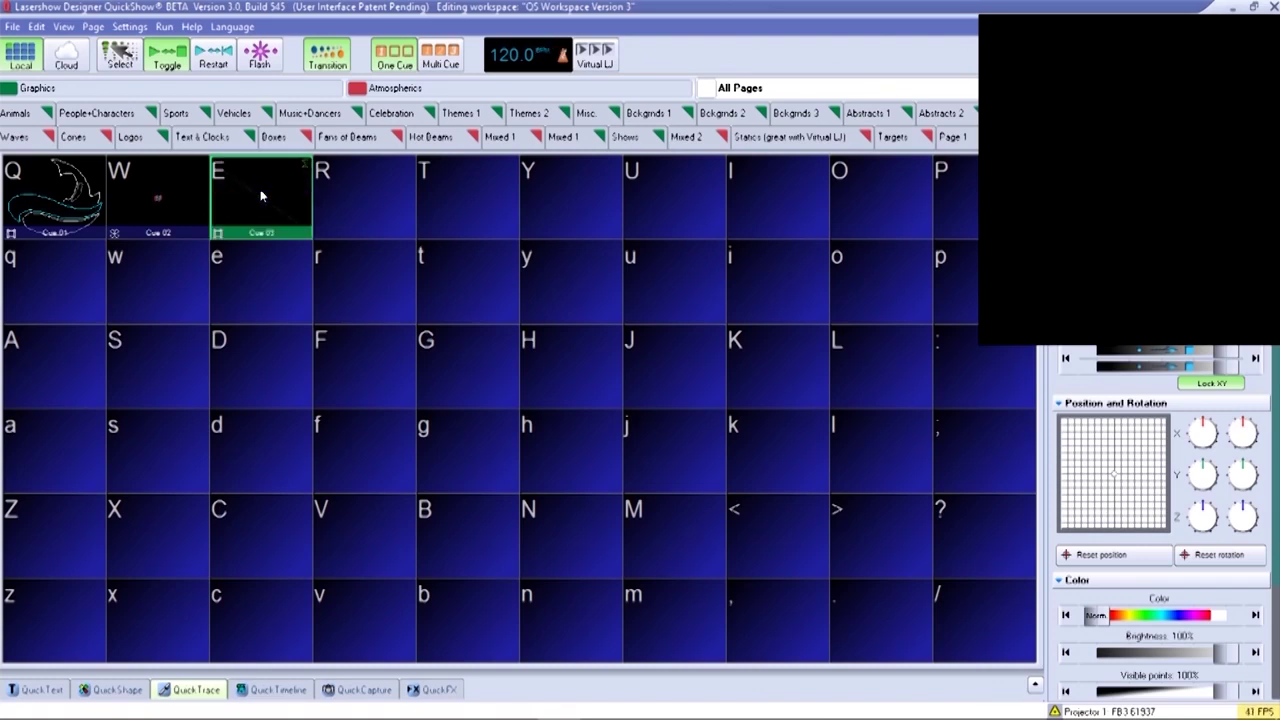
right_click(344, 190)
mouse_move(460, 196)
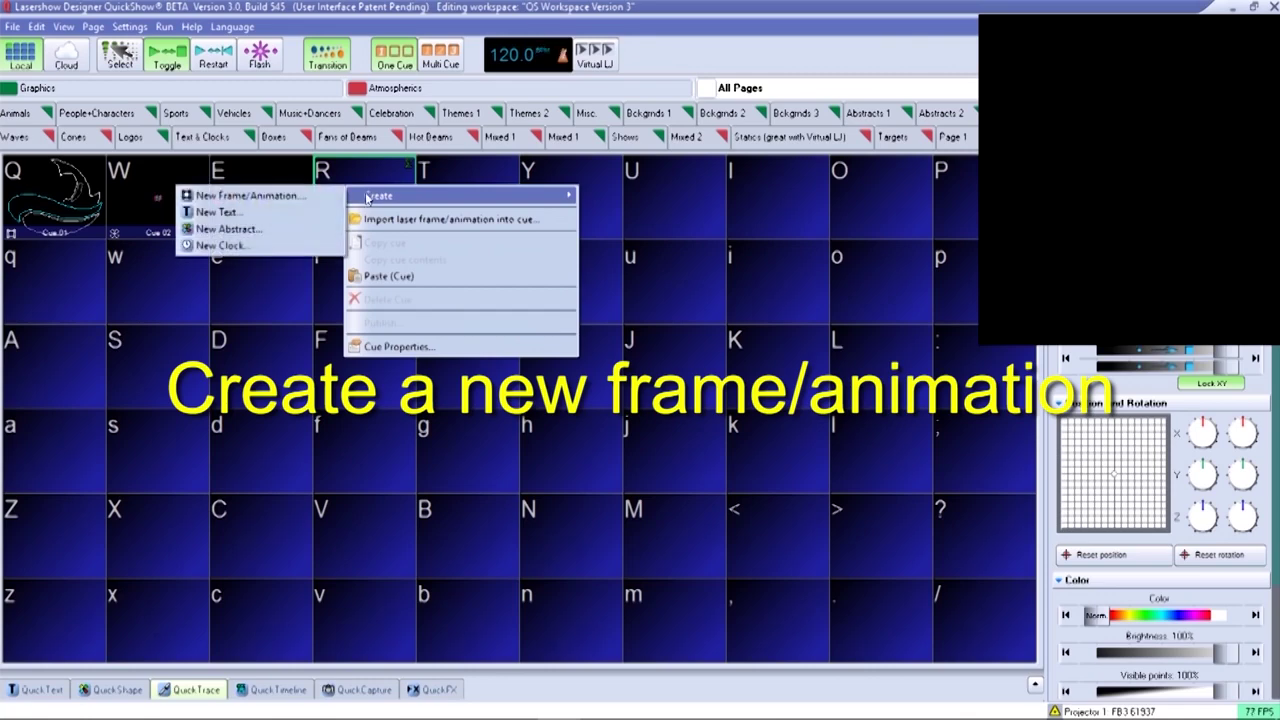
Create a new frame in cue R and draw a large yellow circle face with a small cyan eye
click(320, 197)
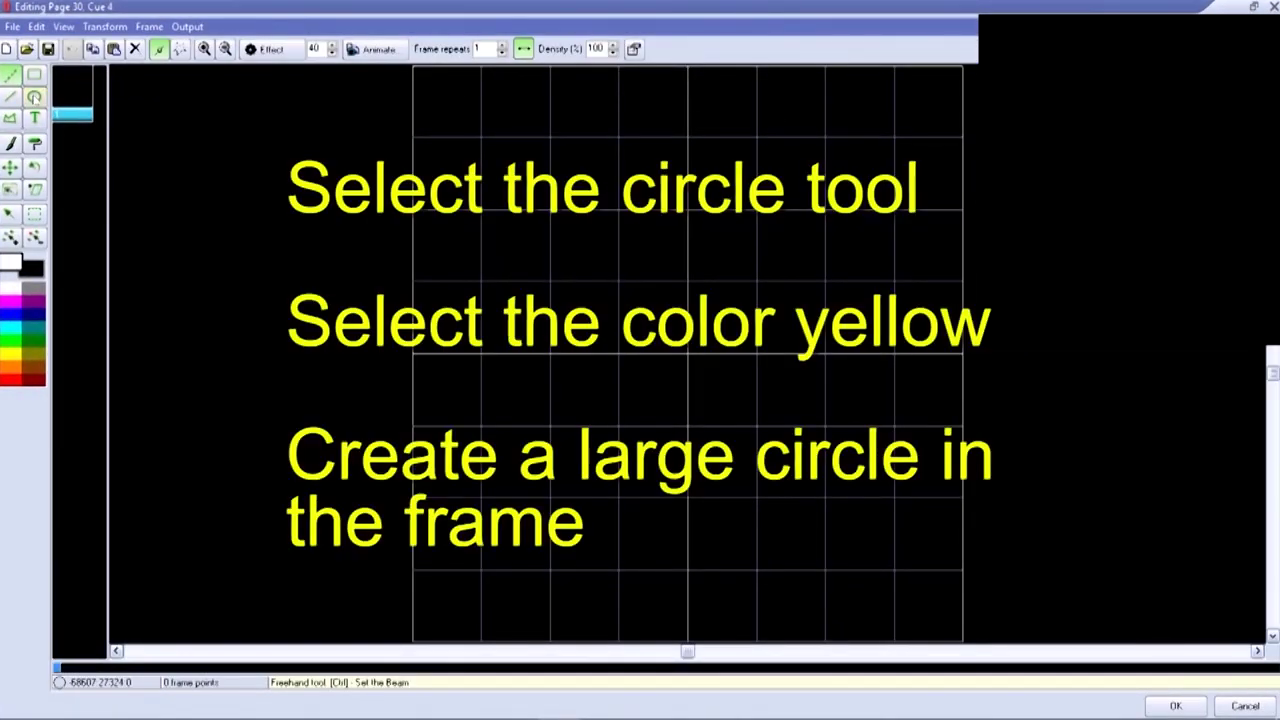
click(34, 97)
click(14, 344)
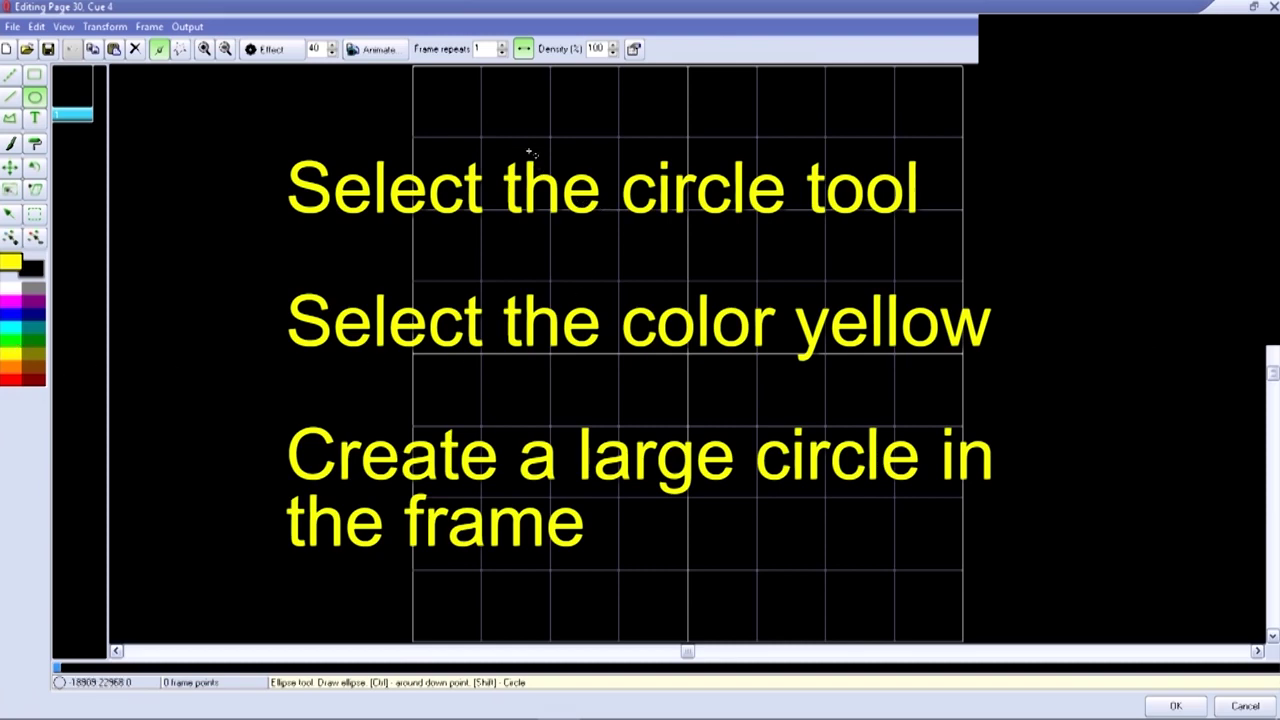
drag(528, 153, 875, 563)
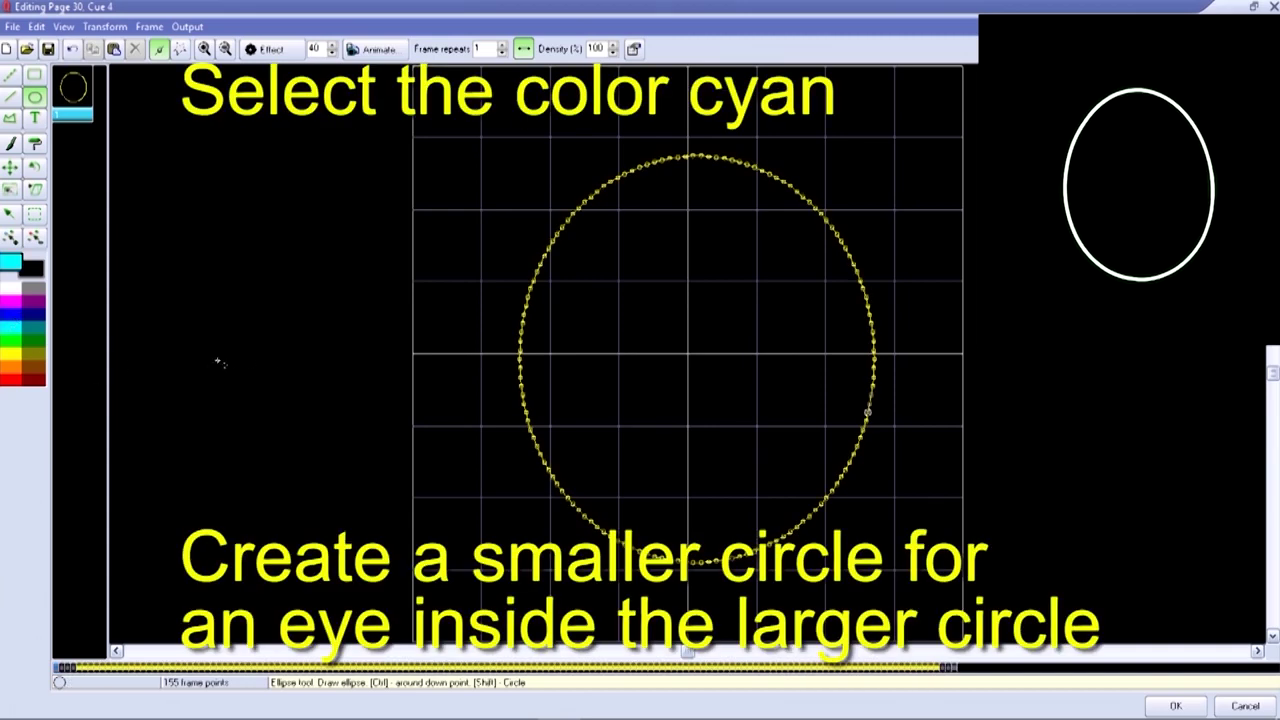
drag(607, 264, 674, 331)
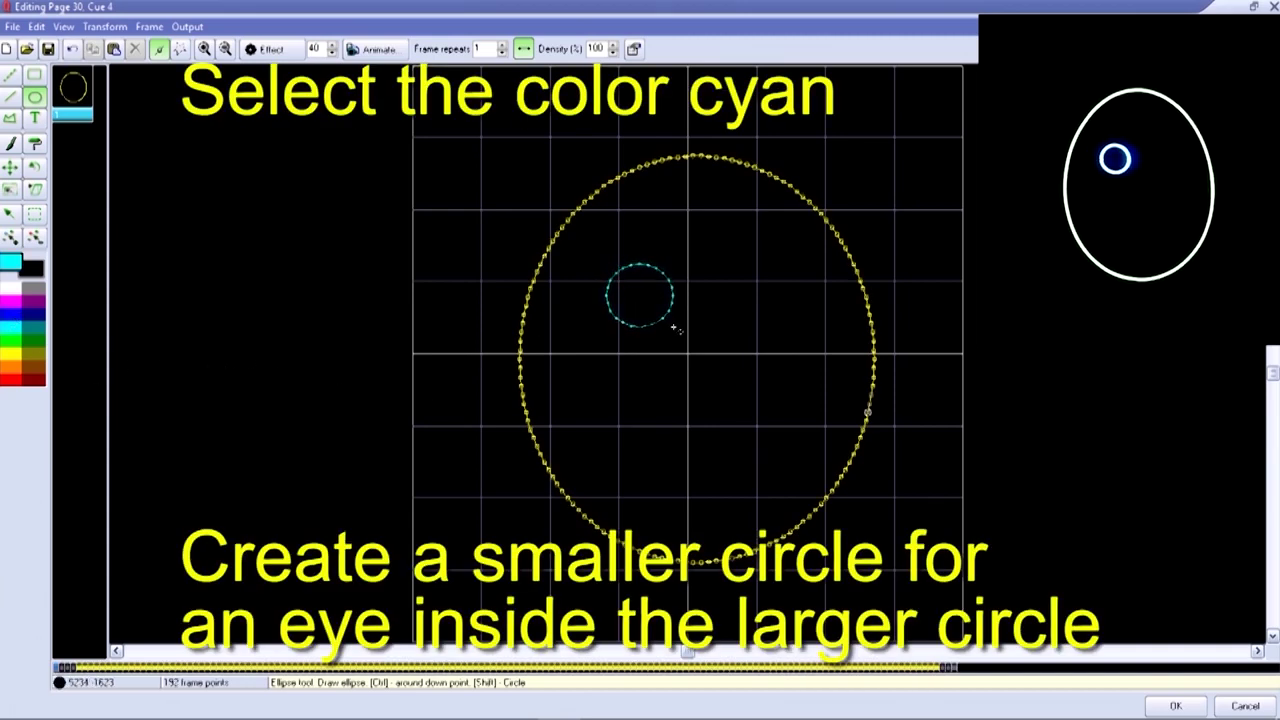
click(10, 213)
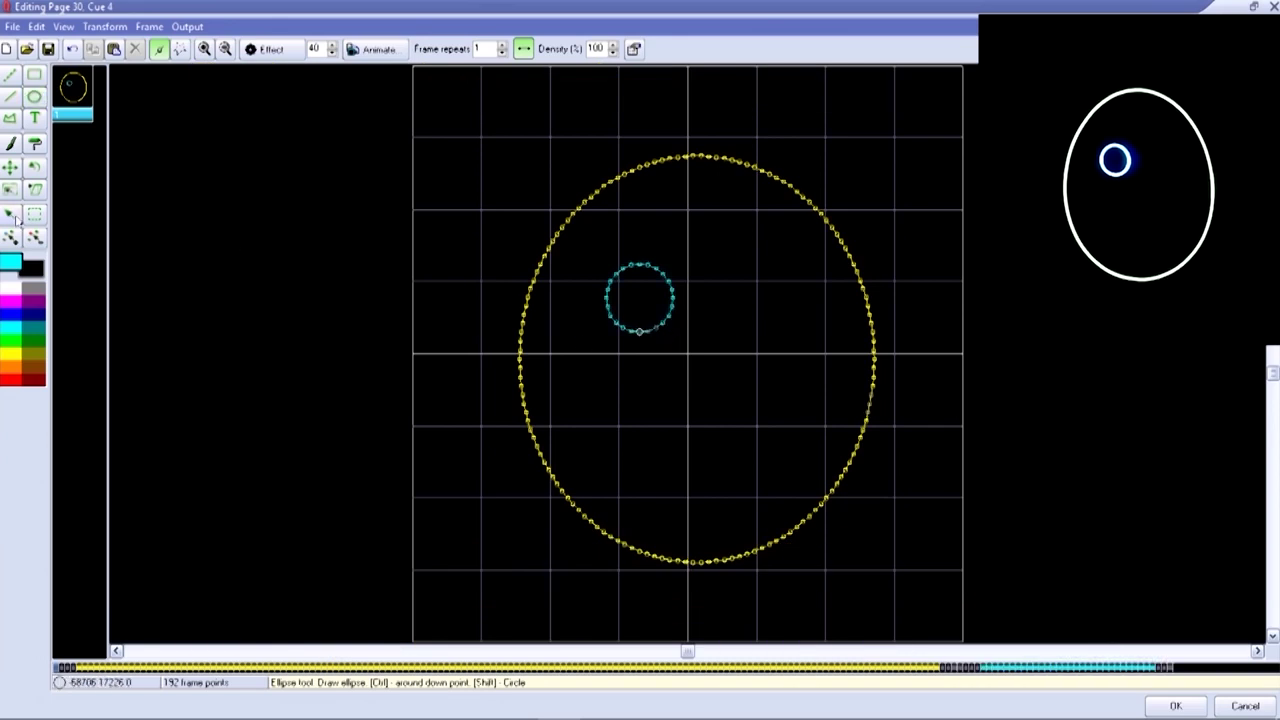
Copy the small eye and move the copy right to form a second eye
click(643, 272)
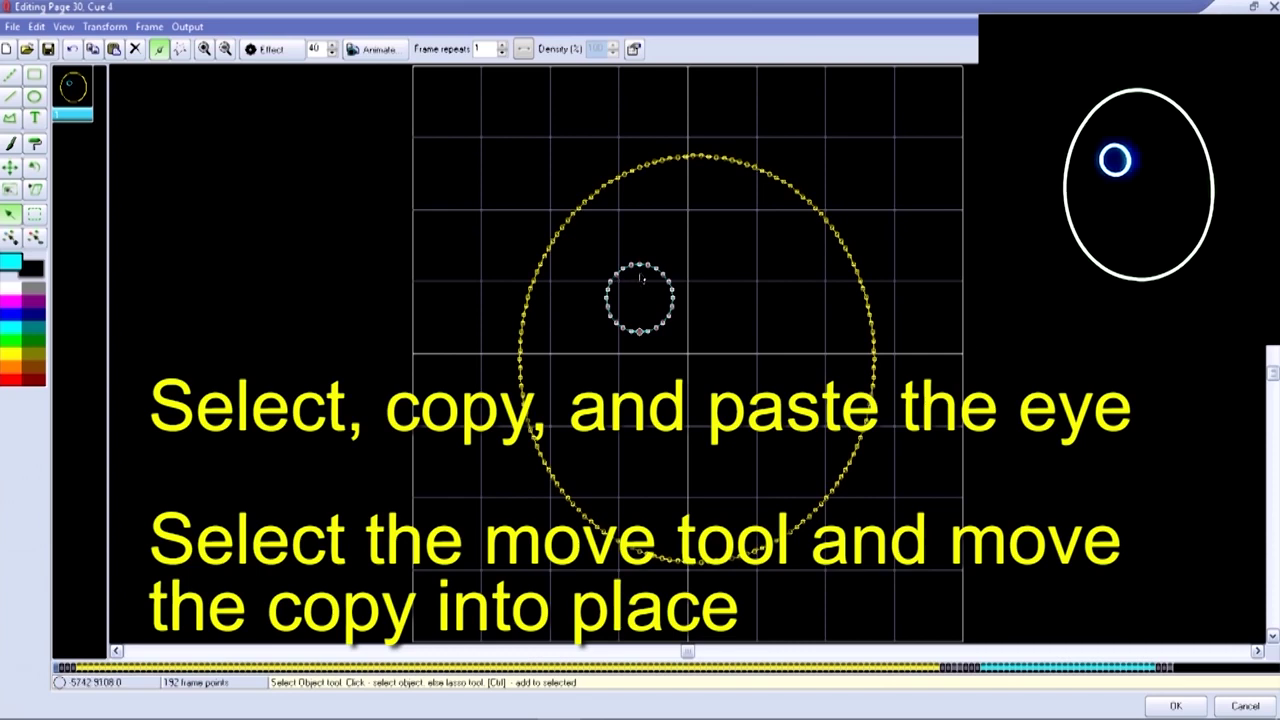
key(ctrl+v)
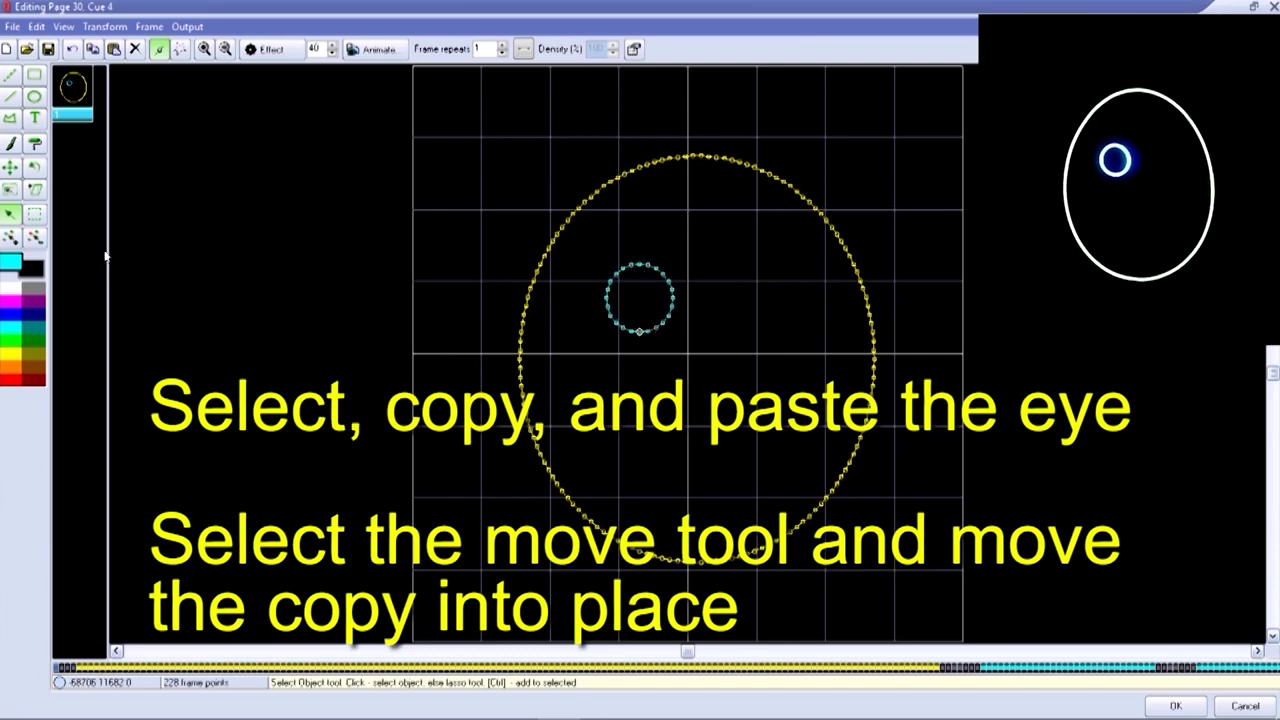
click(12, 168)
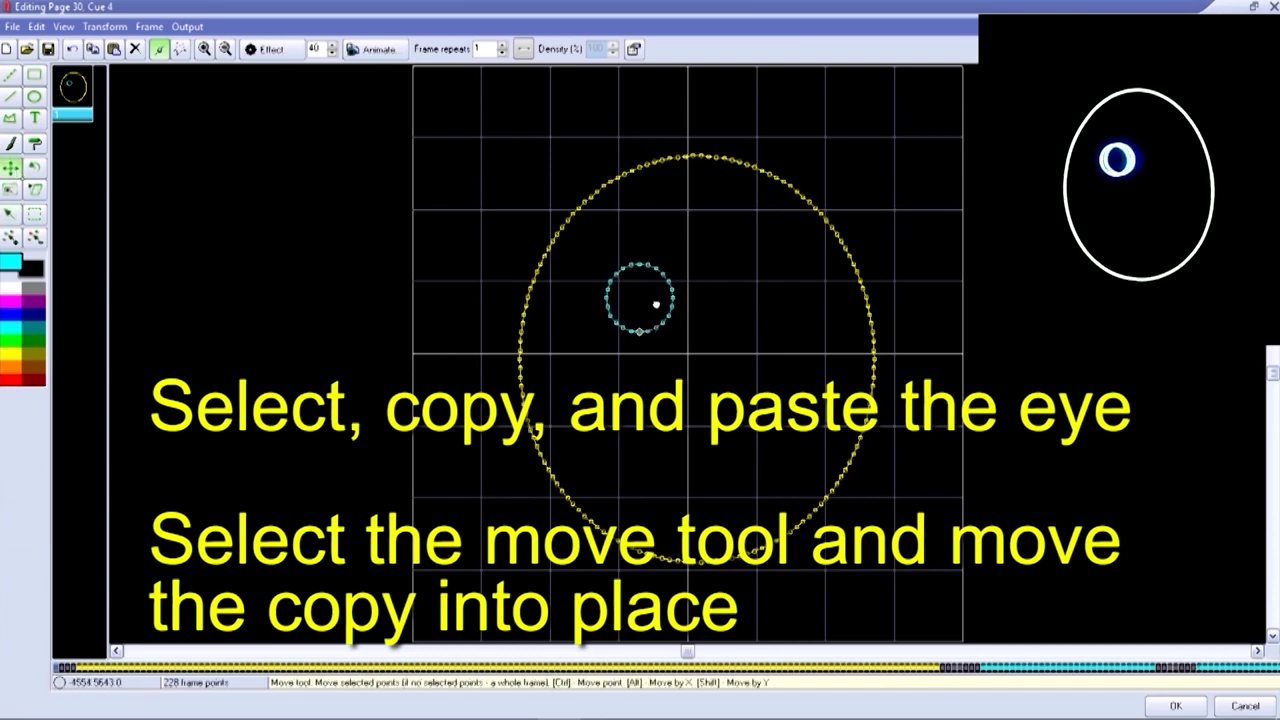
mouse_move(654, 305)
mouse_down()
mouse_move(775, 313)
mouse_move(765, 305)
mouse_up()
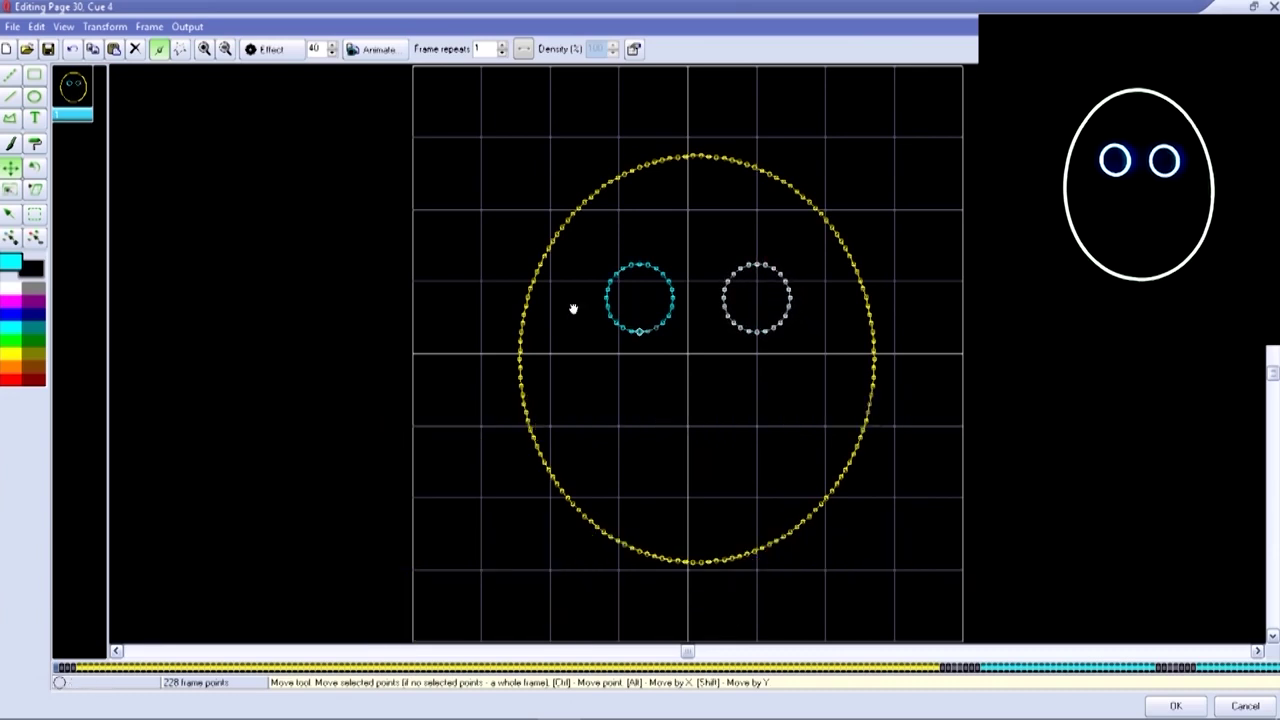
Nudge the left eye slightly left so both eyes sit evenly side by side
key(Escape)
click(7, 213)
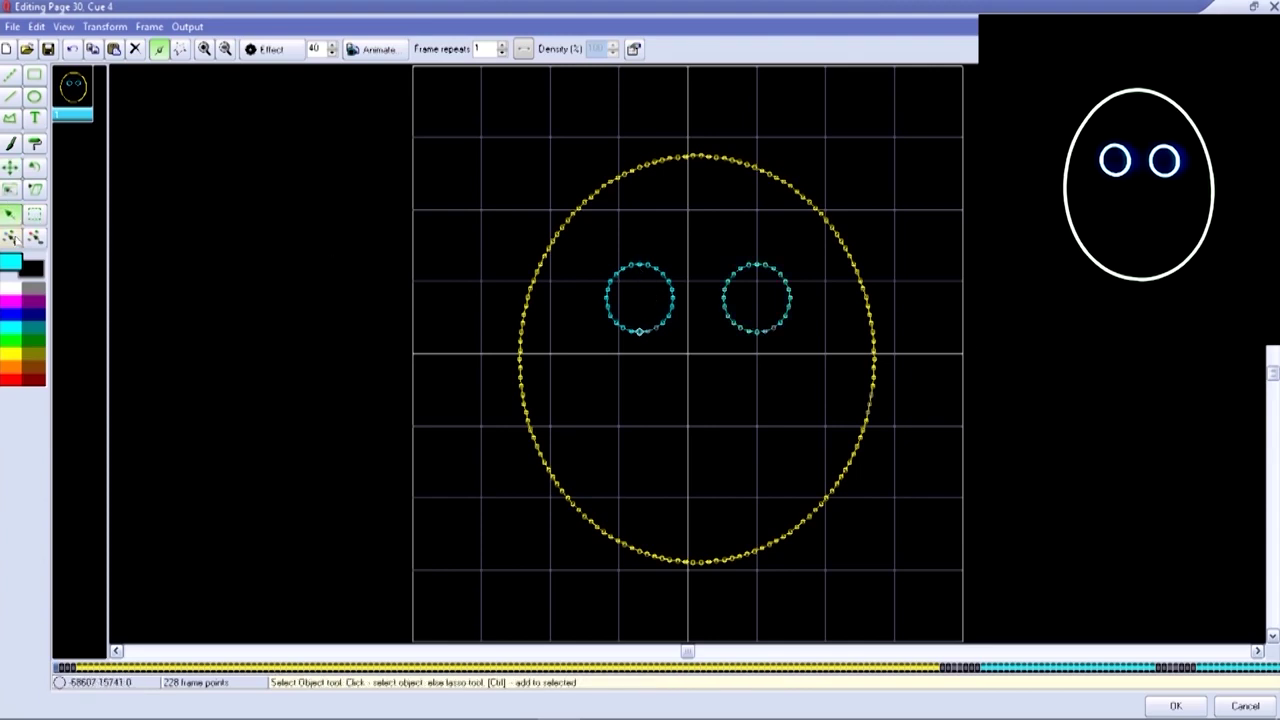
click(10, 167)
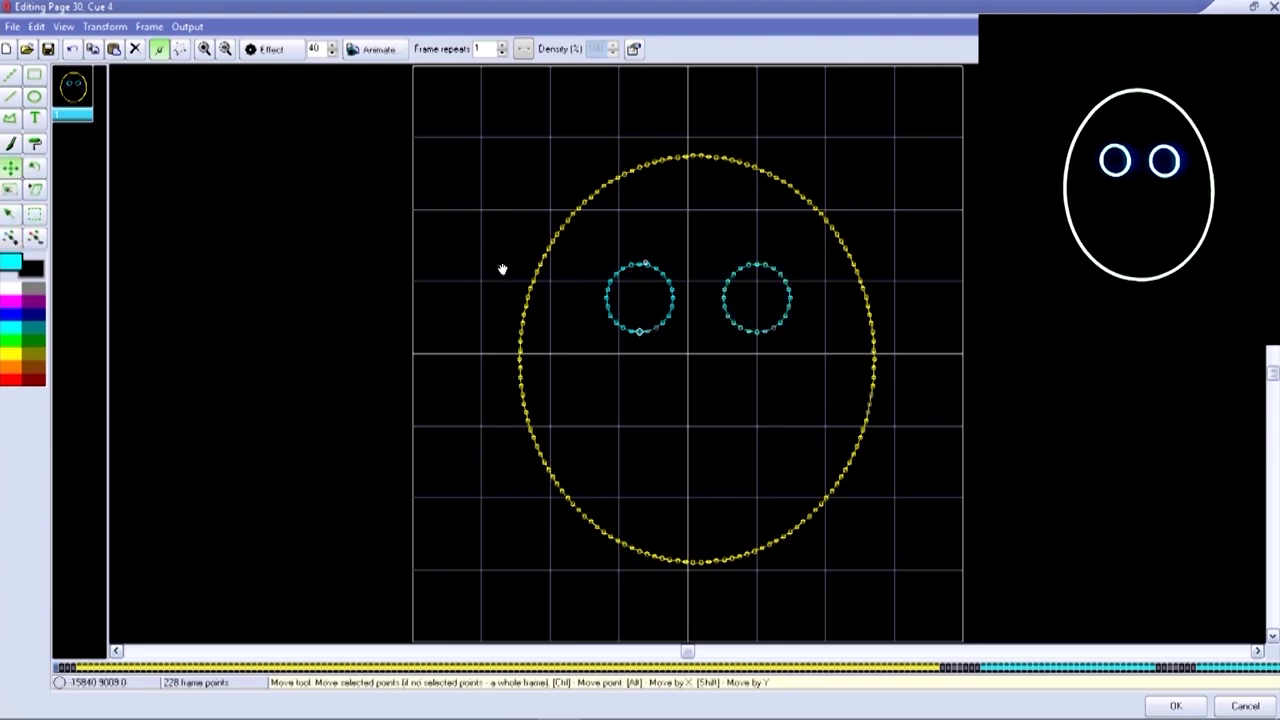
key(Escape)
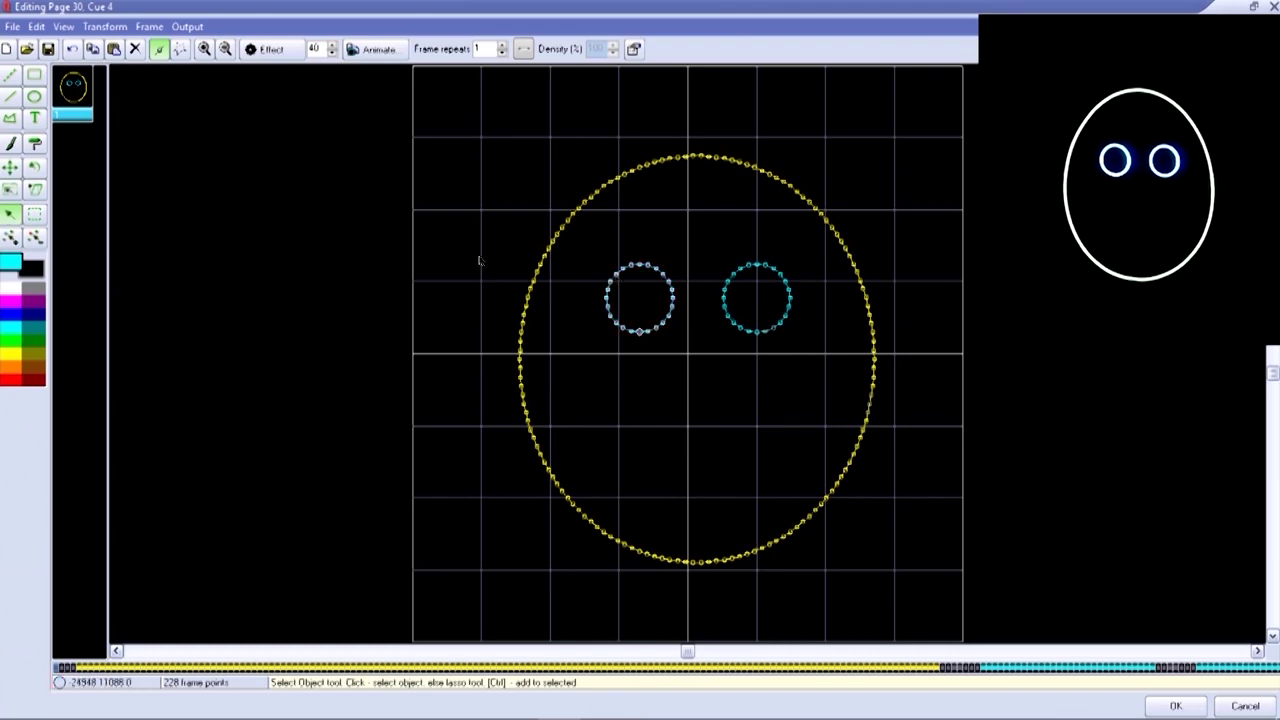
key(m)
drag(643, 291, 629, 300)
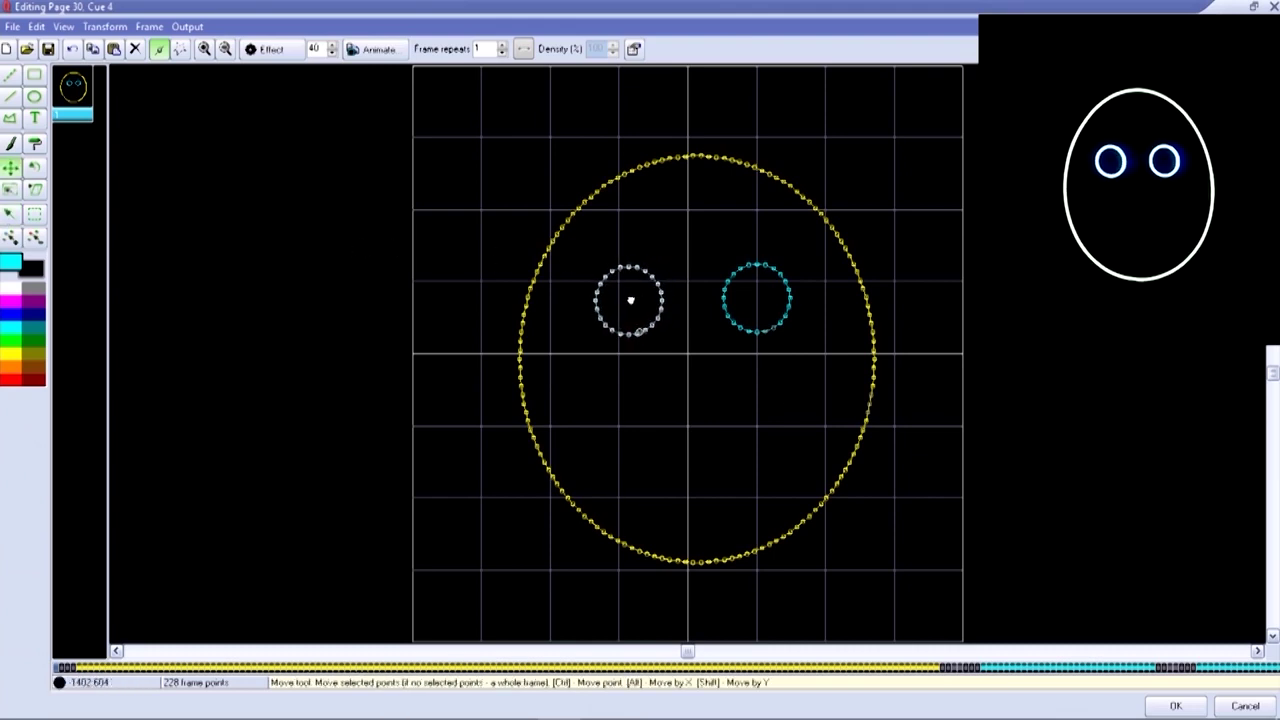
key(Escape)
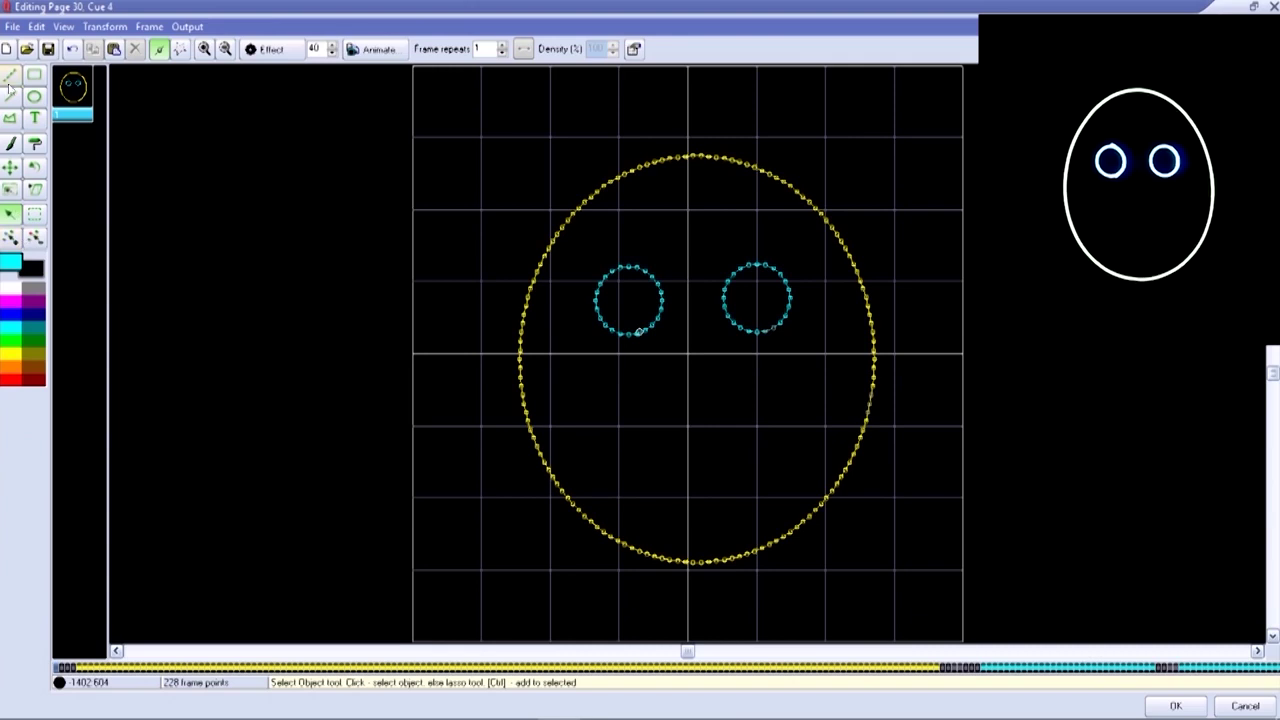
Draw an orange eyebrow arc above the left eye, undoing an accidental shift of the face
click(30, 356)
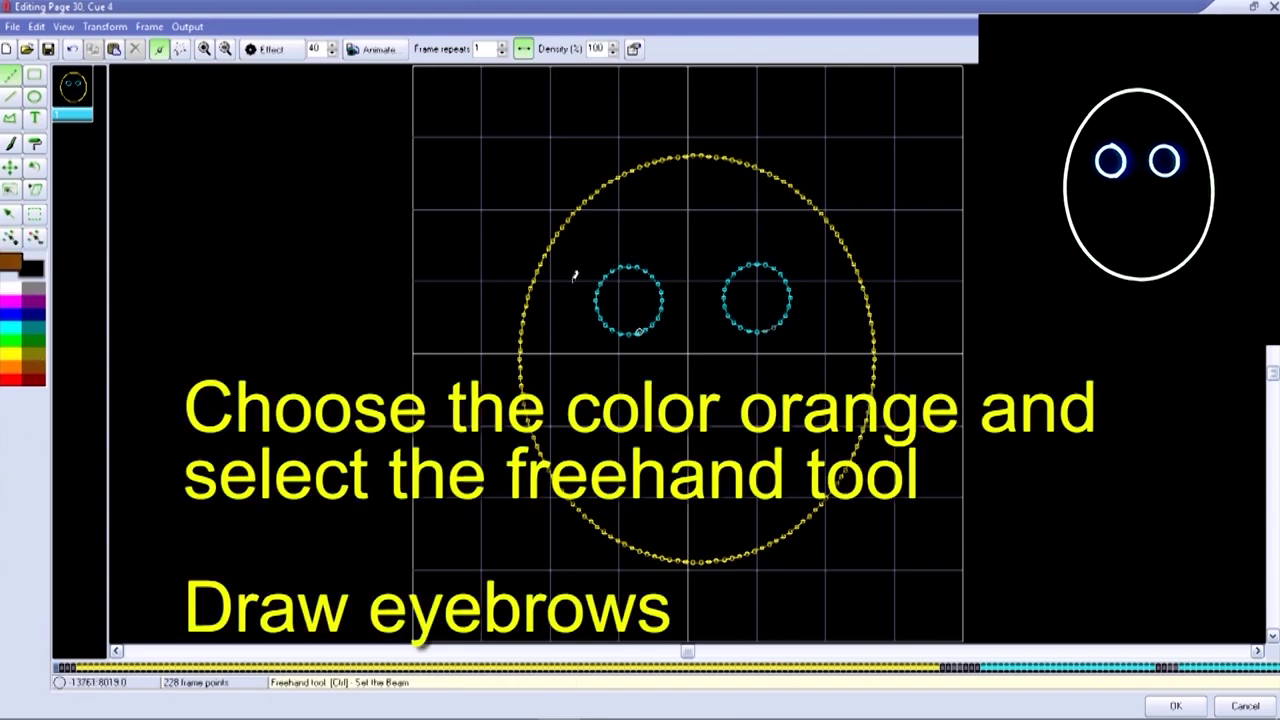
mouse_move(584, 262)
mouse_down()
mouse_move(640, 238)
mouse_move(680, 267)
mouse_up()
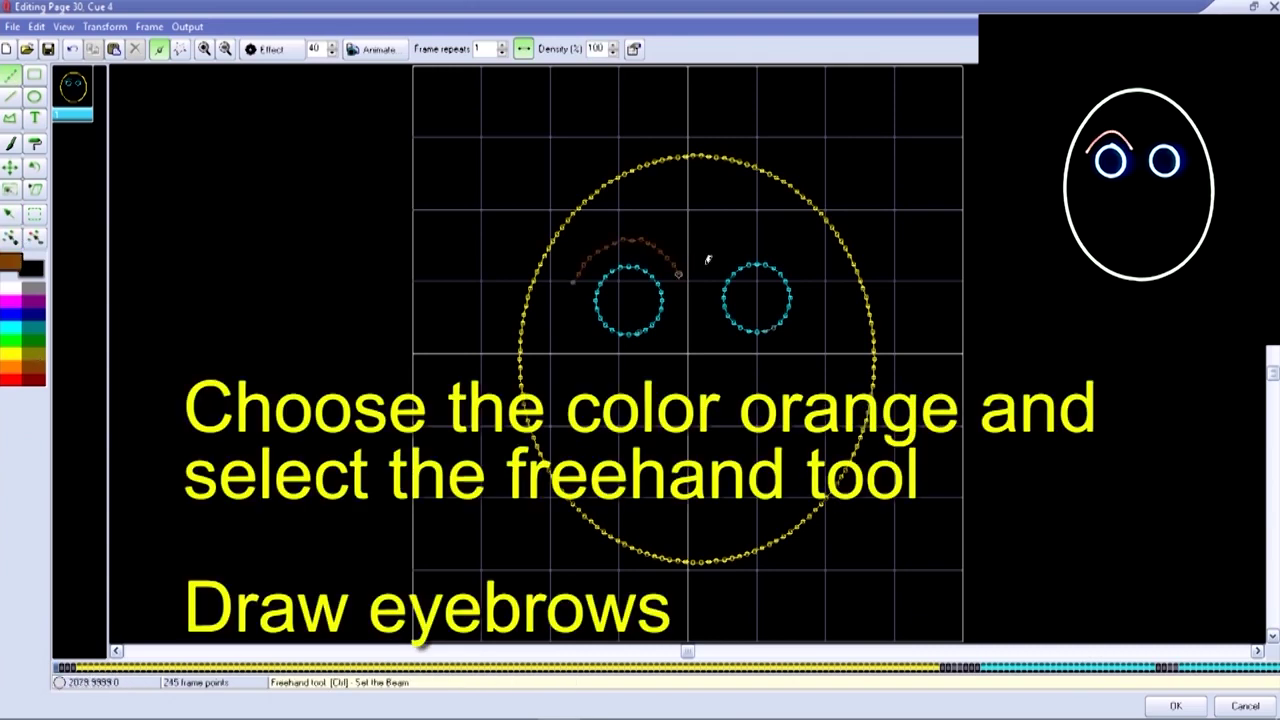
click(11, 214)
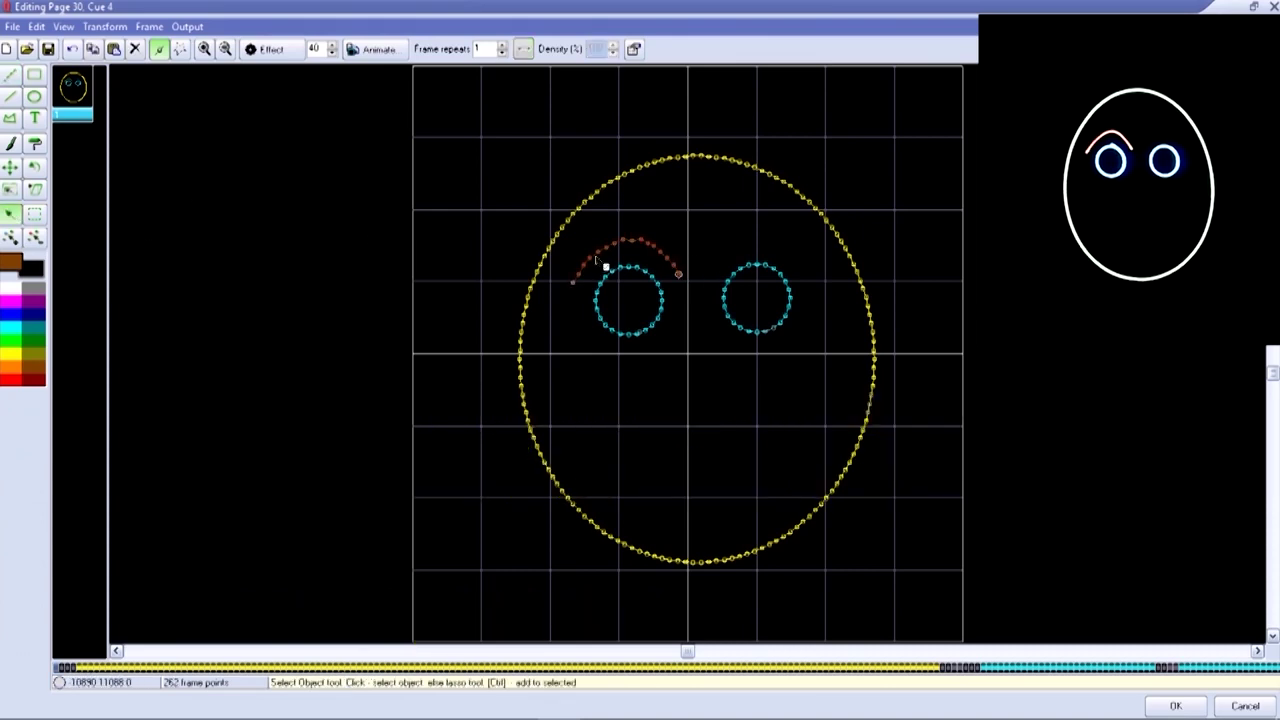
key(m)
drag(628, 253, 684, 258)
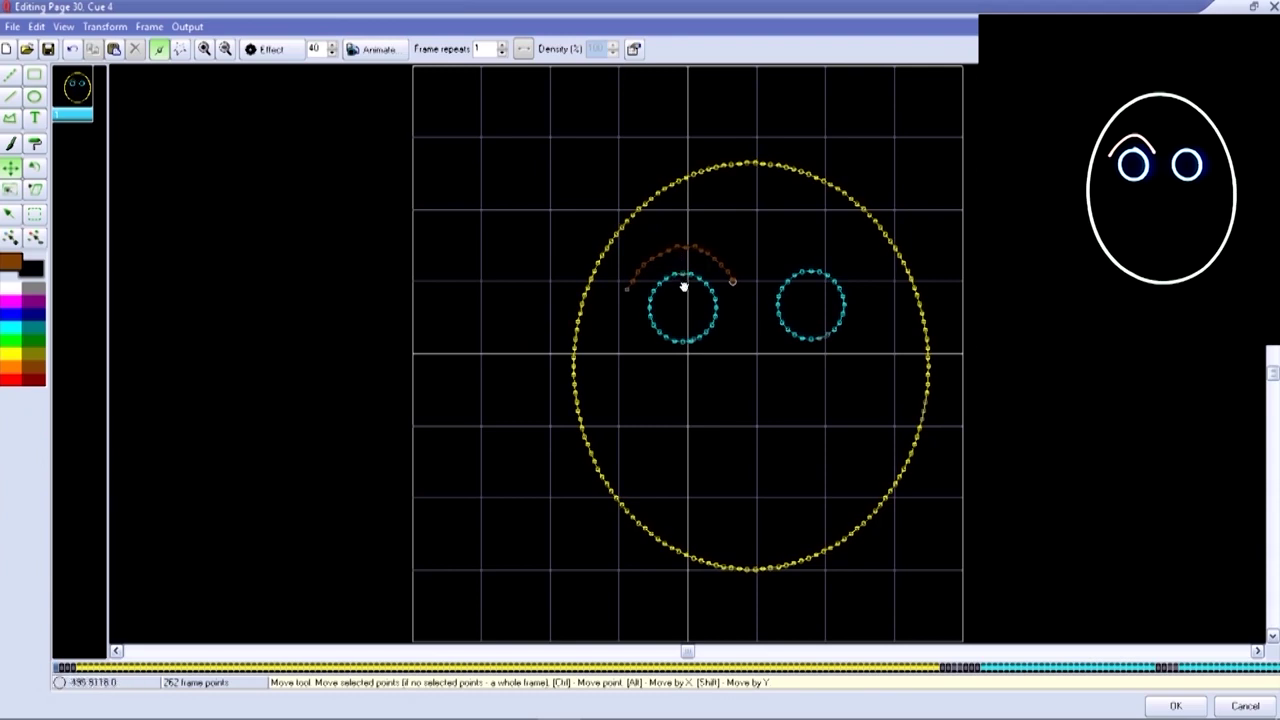
key(ctrl+z)
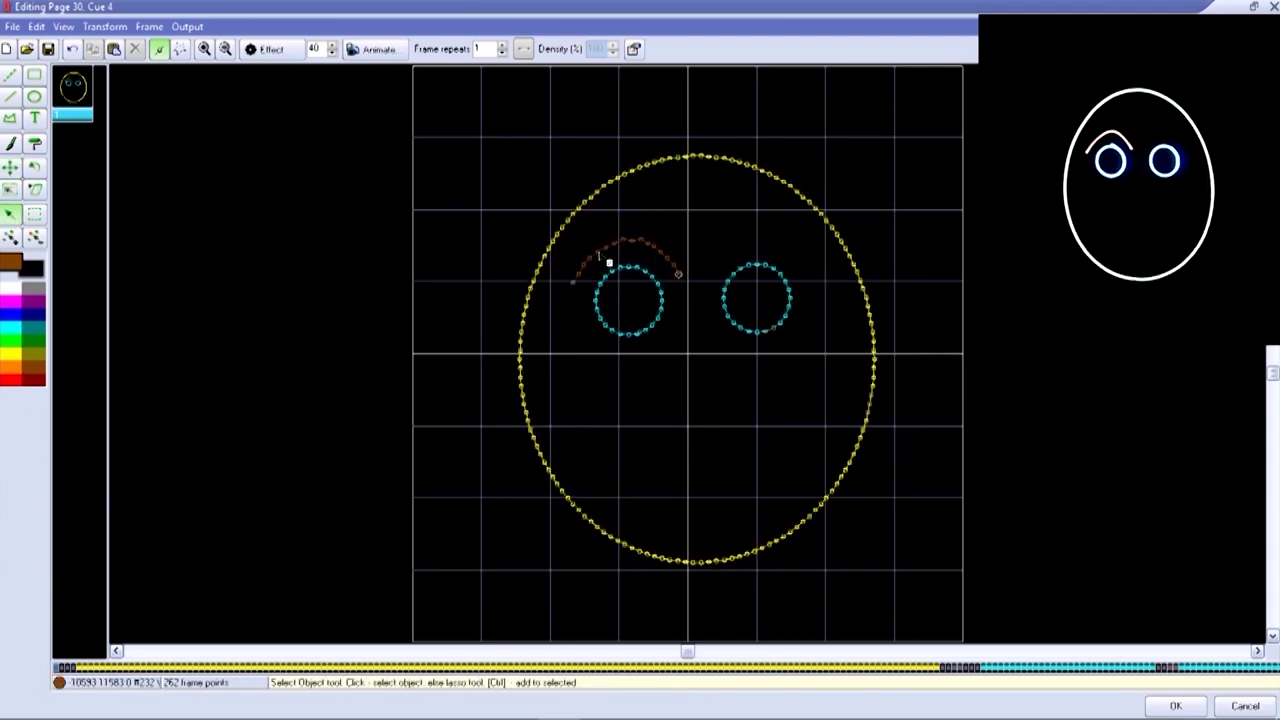
Copy the eyebrow into place above the right eye and pick red as the drawing colour
ctrl+click(606, 256)
drag(623, 248, 760, 237)
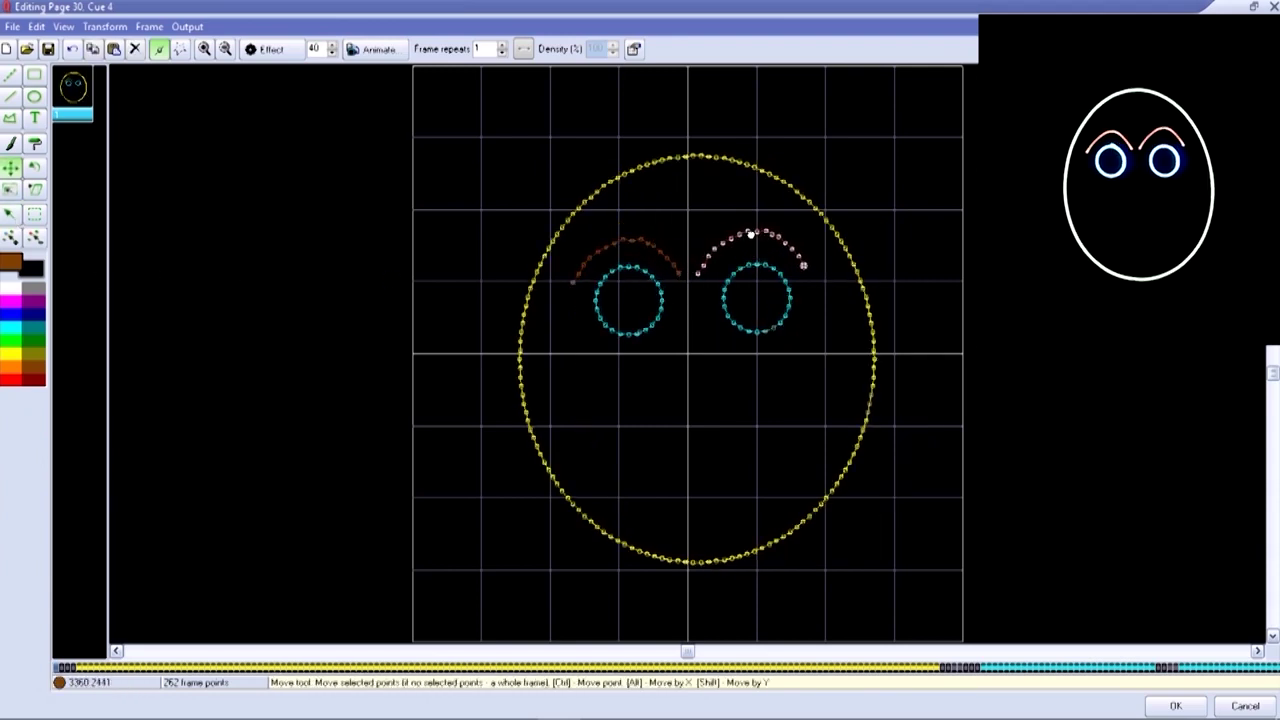
drag(760, 237, 754, 237)
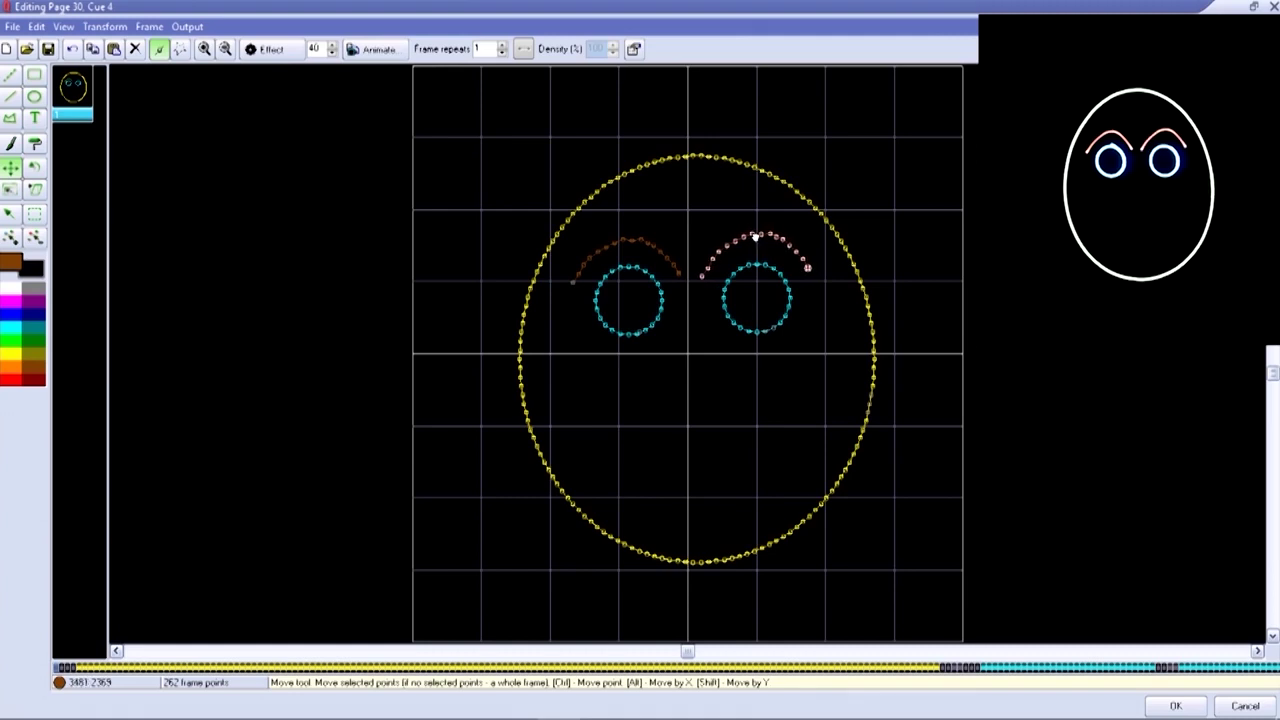
click(9, 372)
click(10, 214)
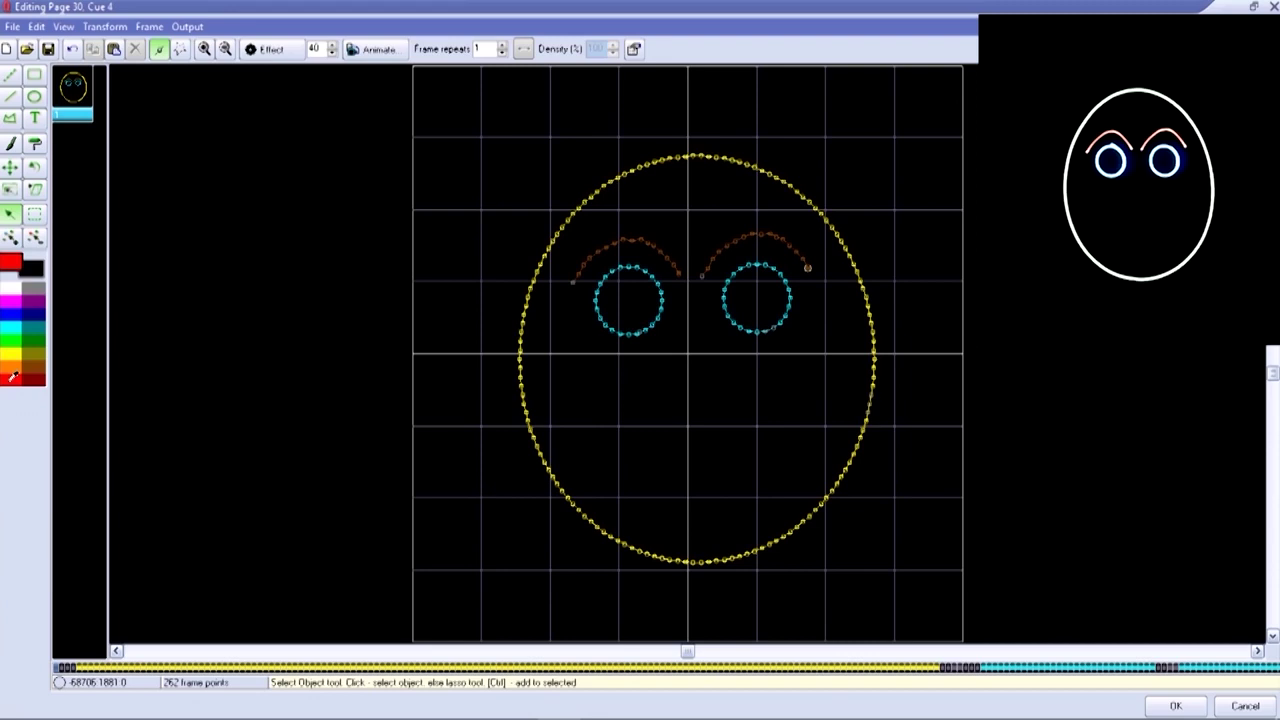
click(10, 77)
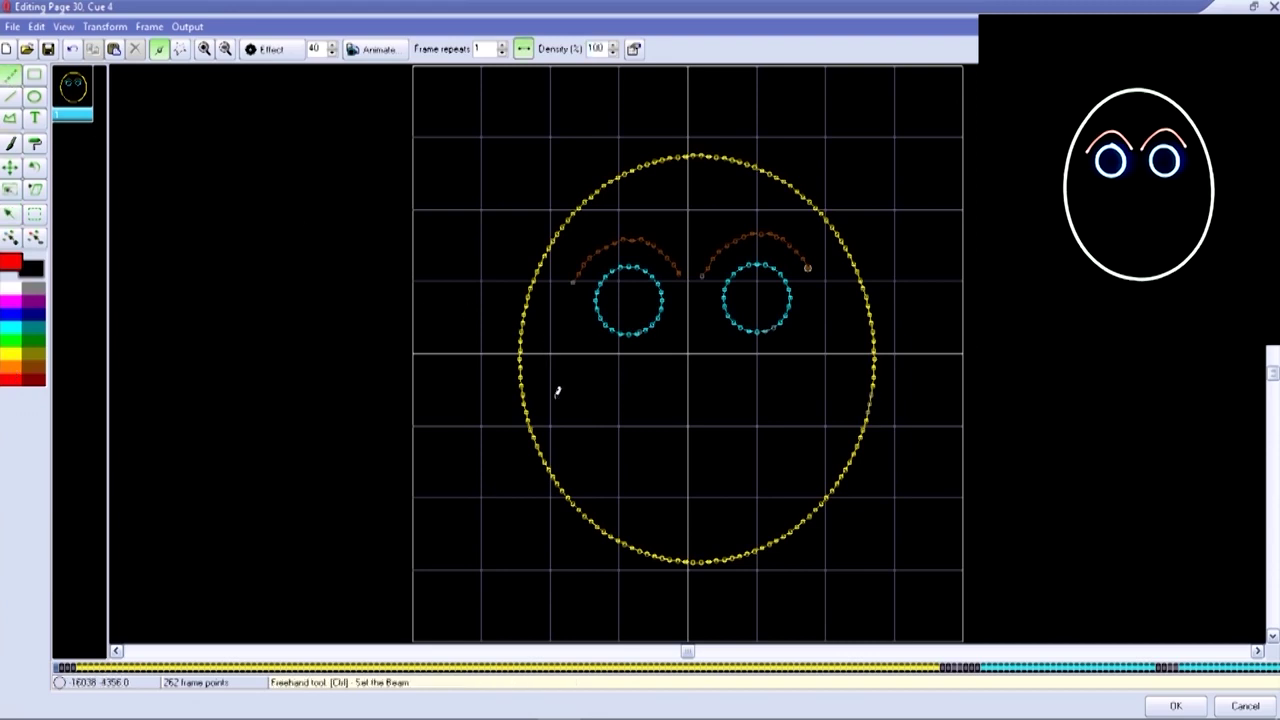
Draw a red freehand smile and duplicate the face frame into a second frame
mouse_move(559, 396)
mouse_down()
mouse_move(648, 484)
mouse_move(697, 503)
mouse_move(760, 497)
mouse_move(824, 397)
mouse_up()
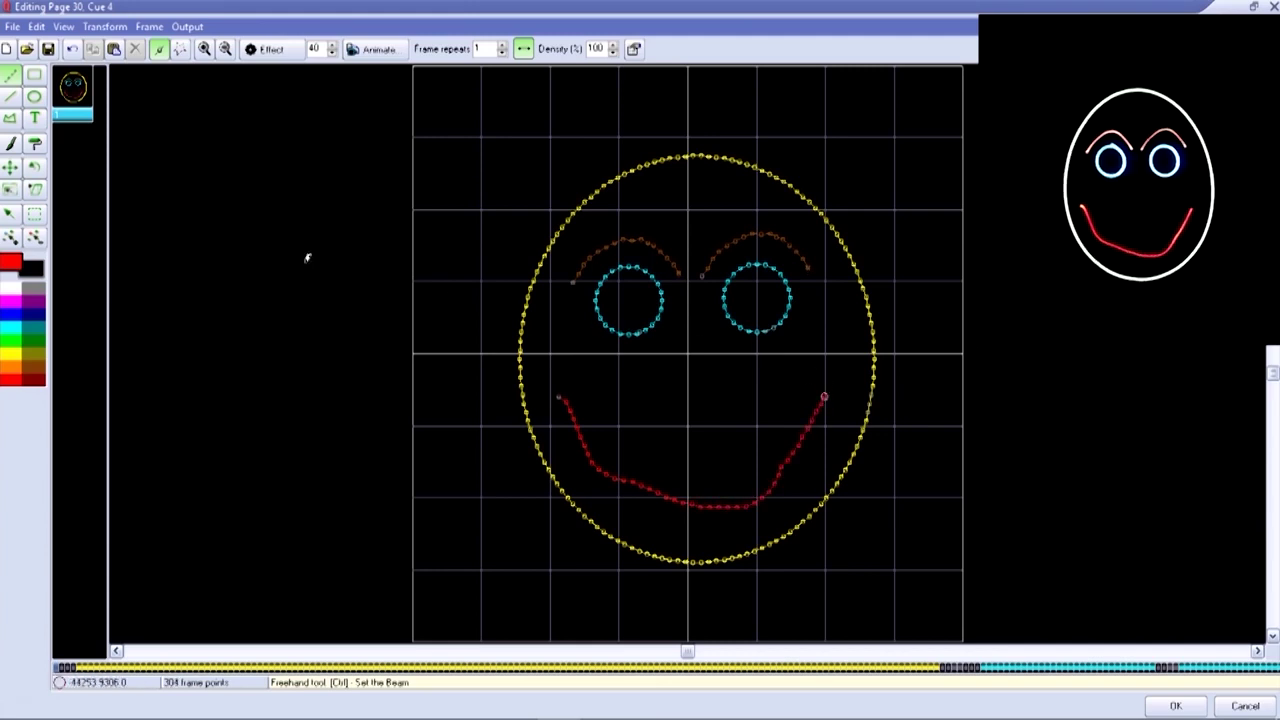
right_click(80, 90)
click(112, 98)
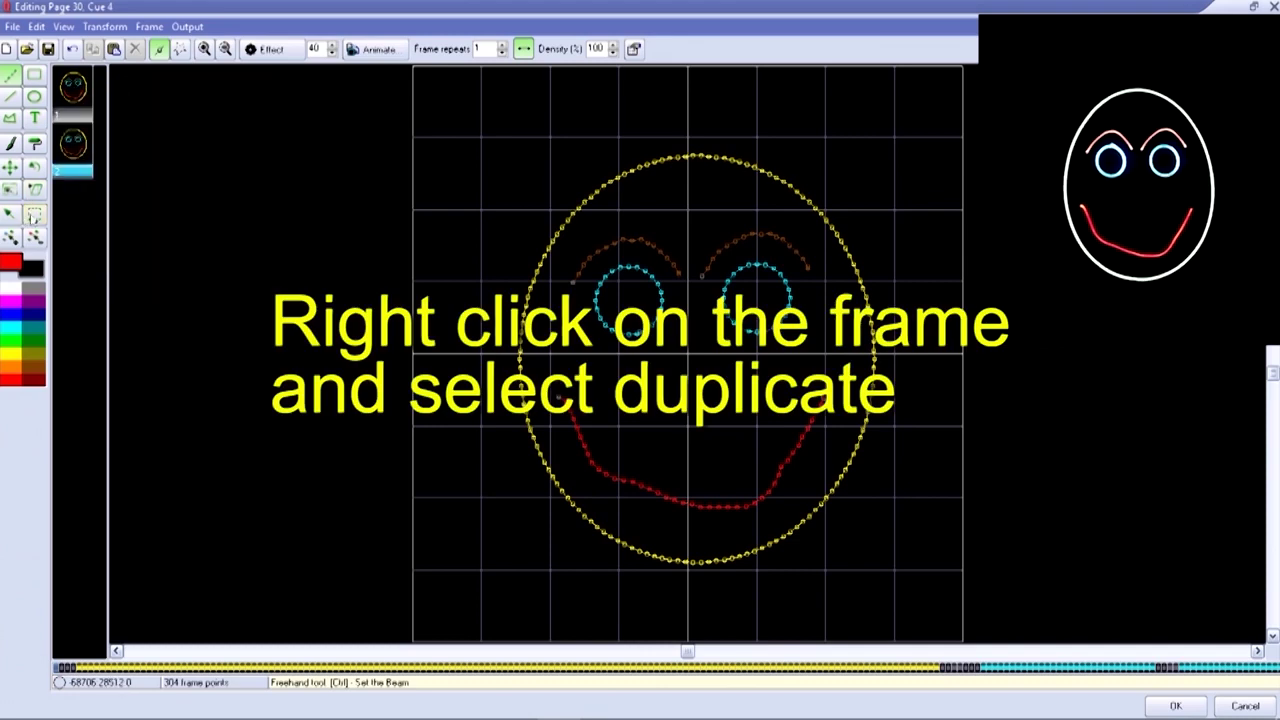
Select the left eye in the duplicated frame for resizing
click(10, 214)
click(614, 278)
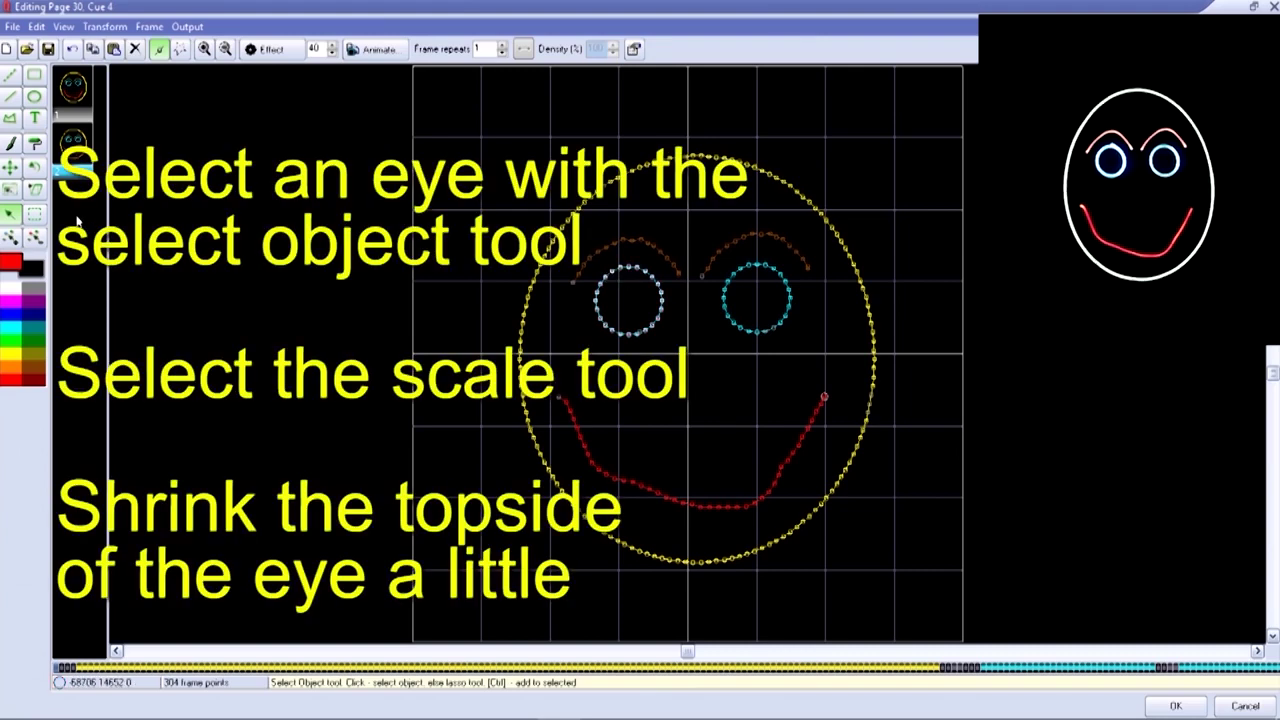
click(10, 190)
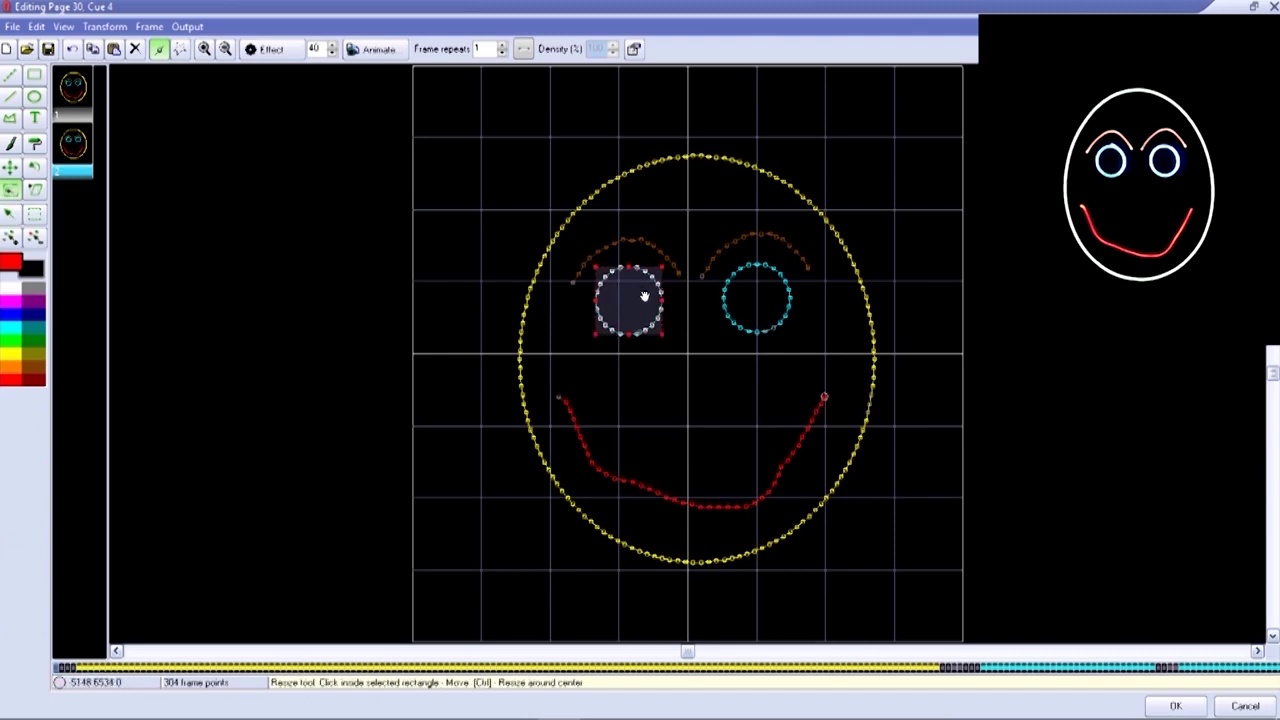
Squash frame 2's left eye slightly, then duplicate it as frame 3 and flatten the eye further
drag(630, 262, 629, 271)
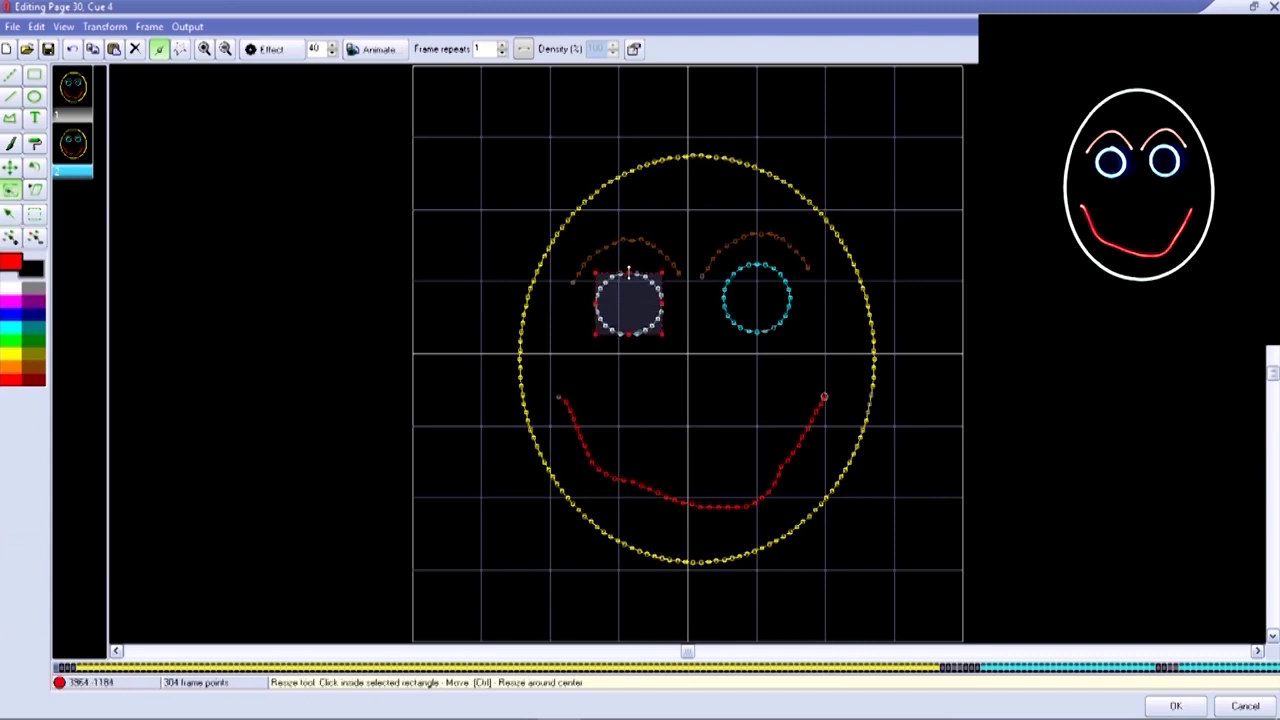
right_click(65, 142)
click(103, 152)
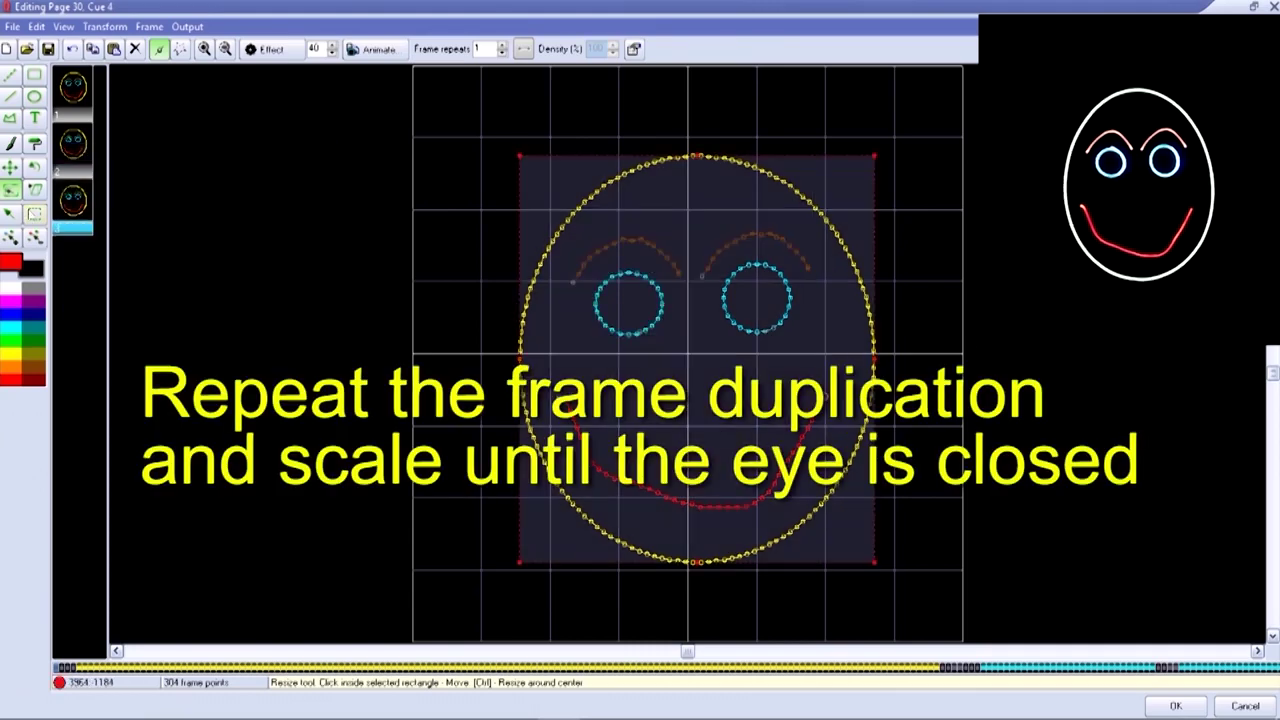
click(10, 214)
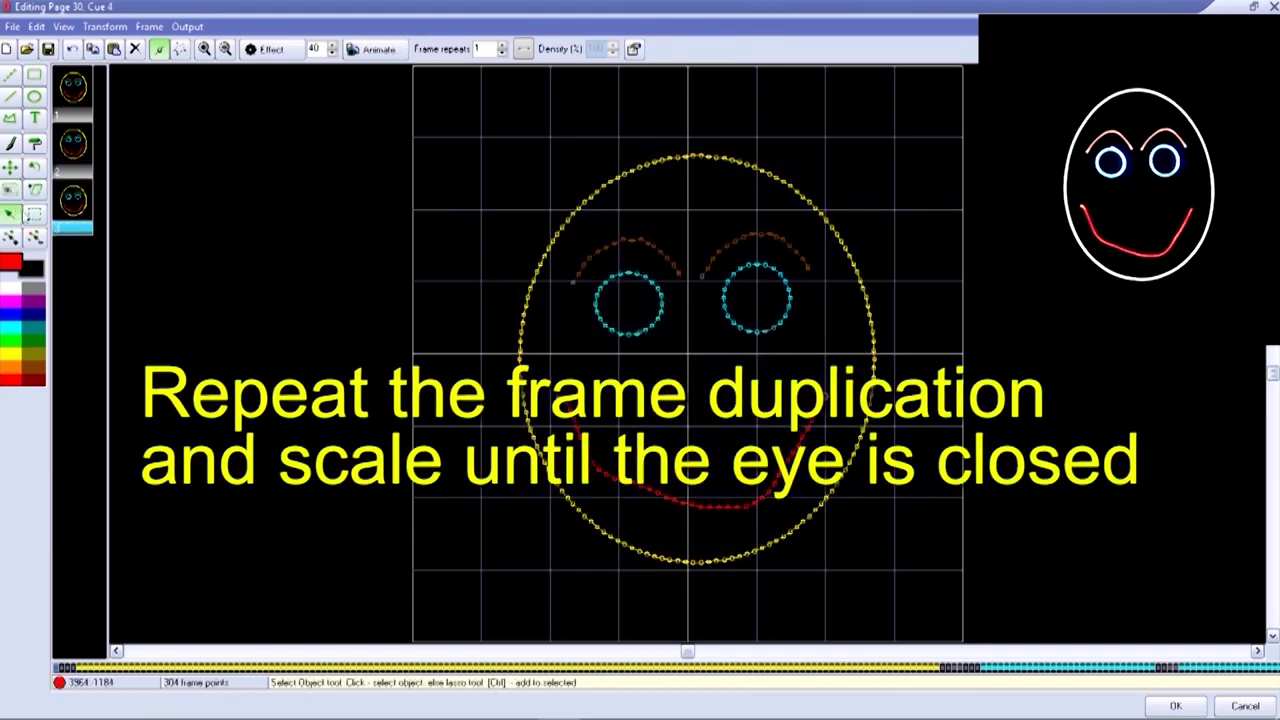
click(635, 285)
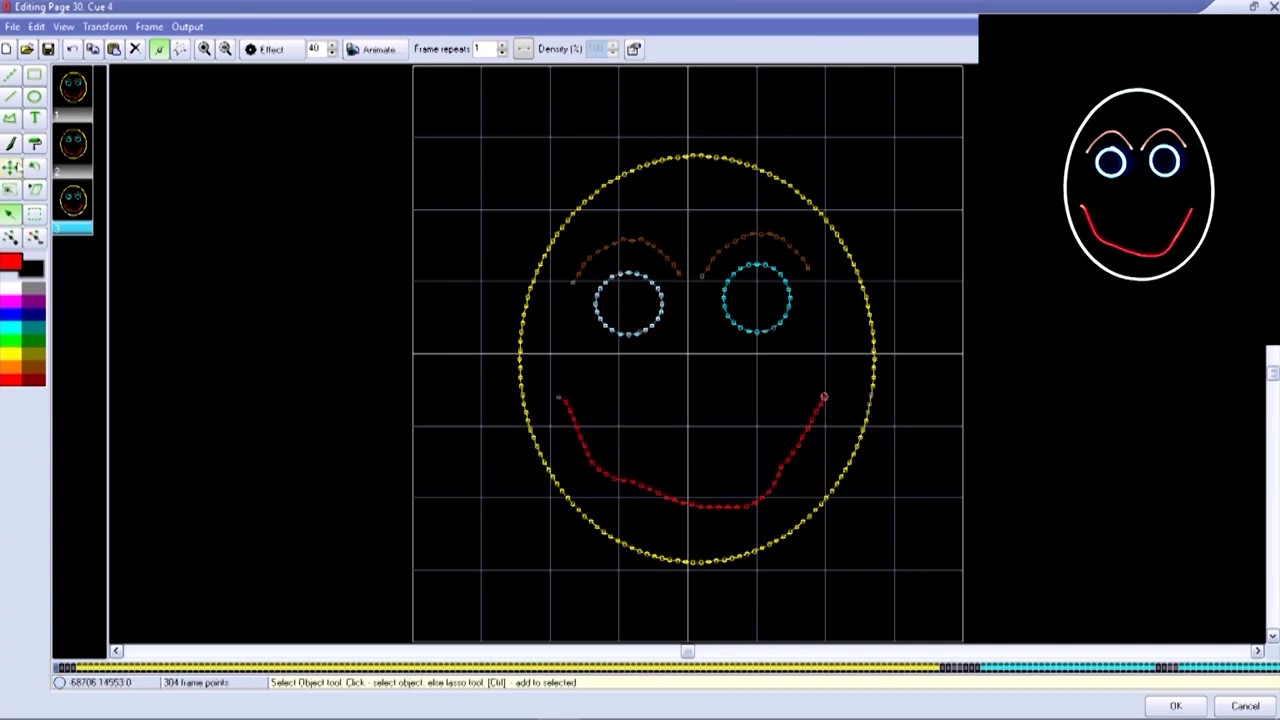
click(10, 189)
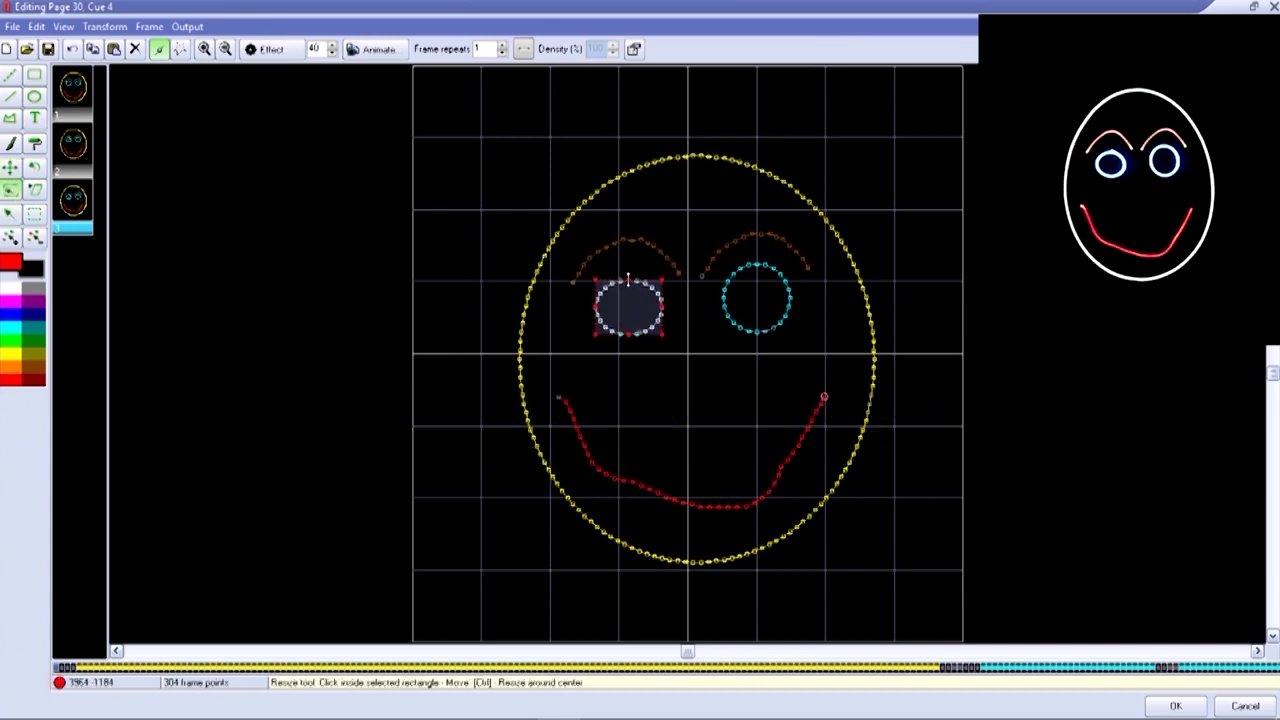
drag(628, 278, 629, 281)
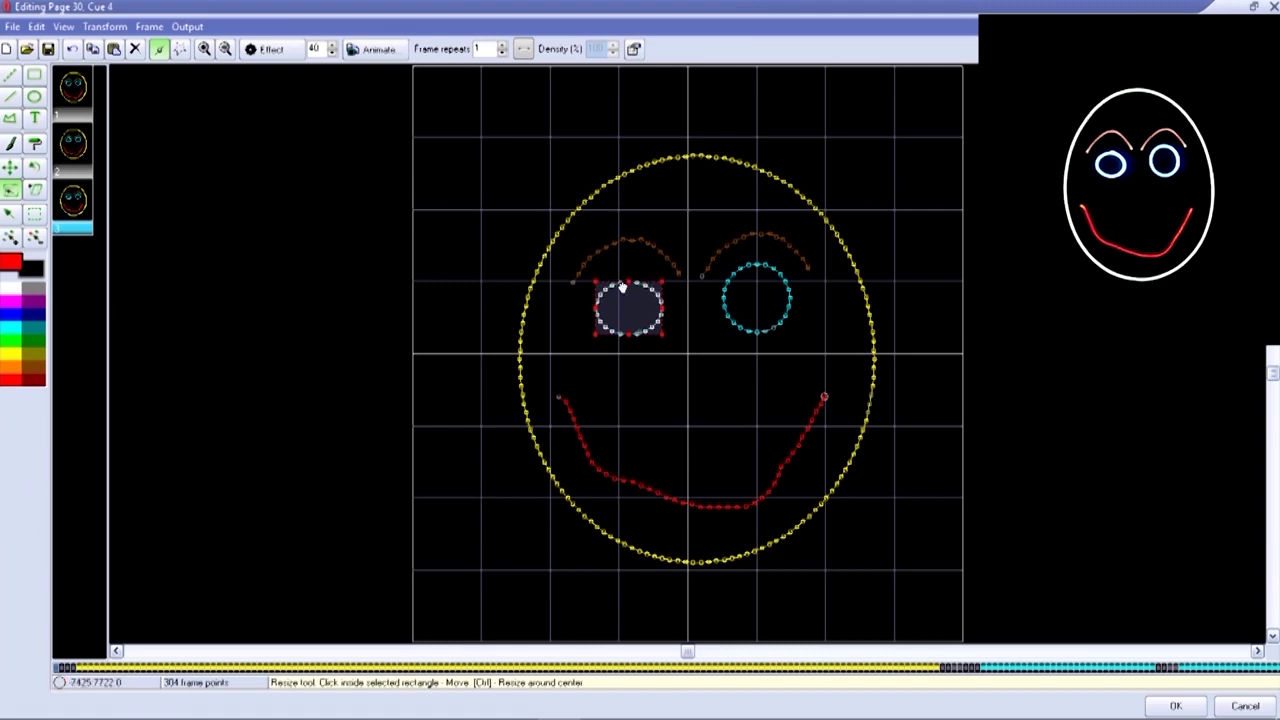
Duplicate frame 3 as frame 4 and squash its left eye into a flatter ellipse
right_click(84, 218)
click(93, 227)
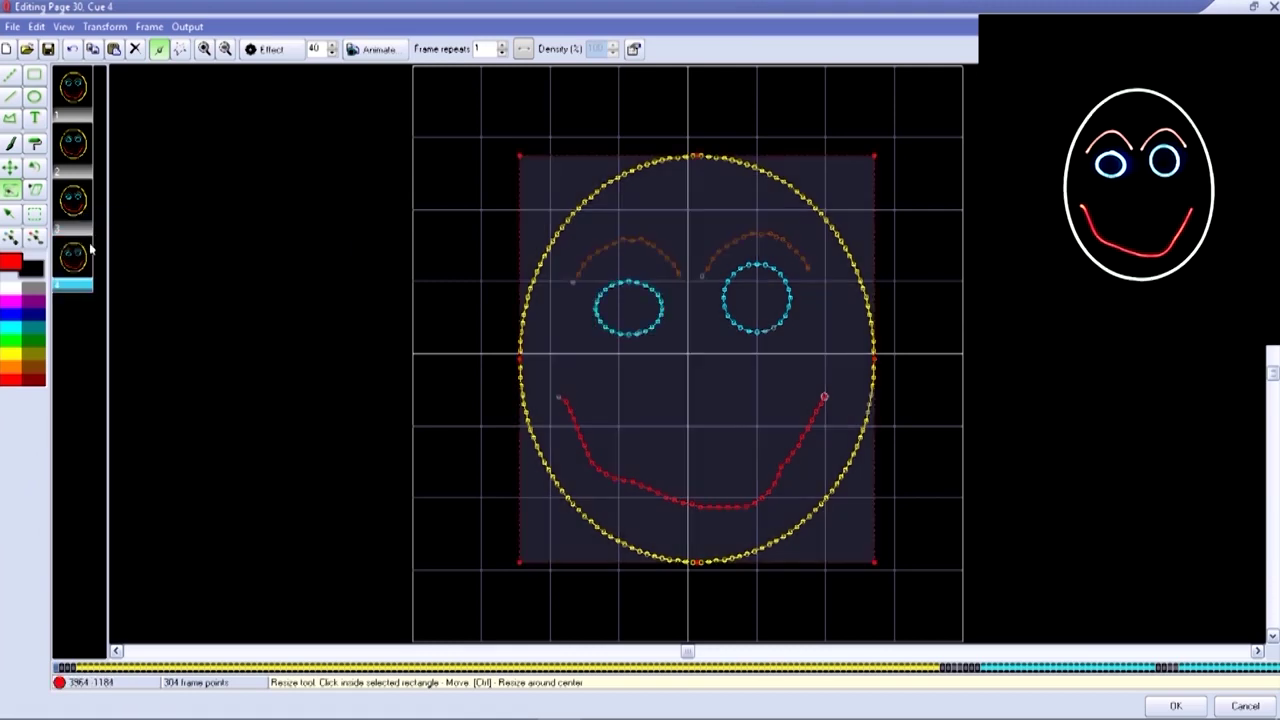
click(10, 213)
drag(582, 272, 672, 344)
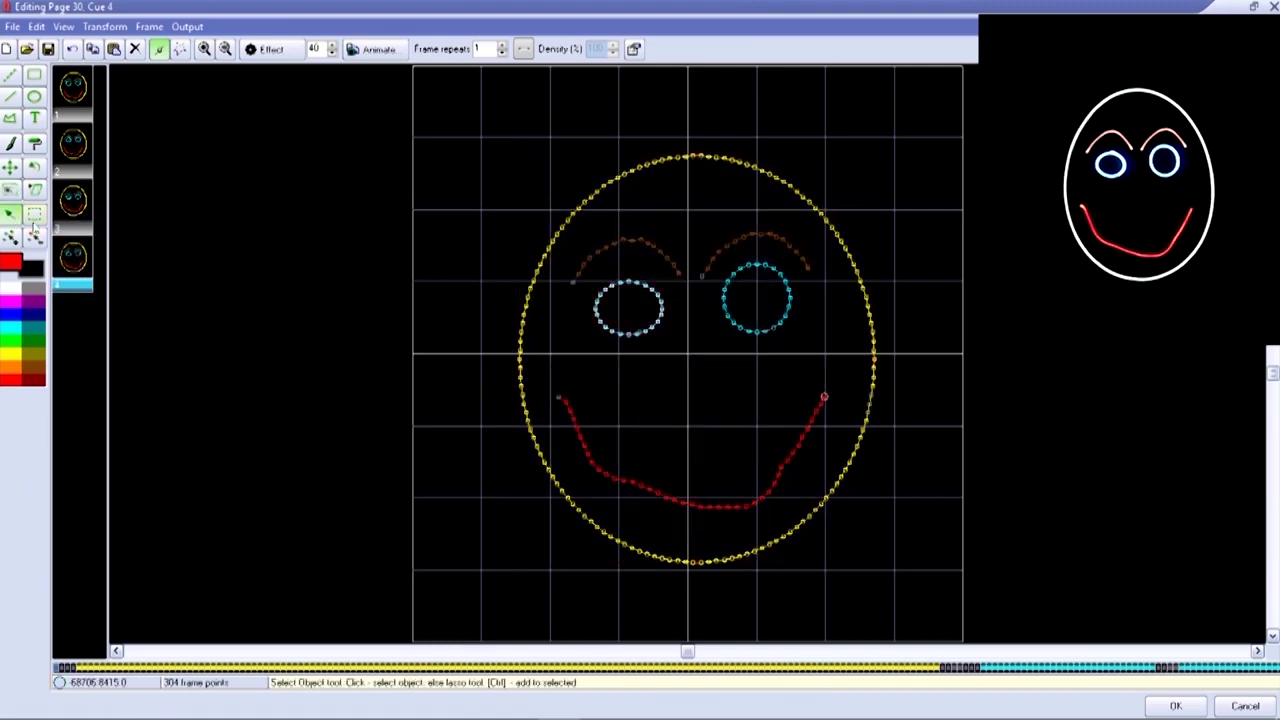
click(10, 190)
drag(205, 247, 457, 325)
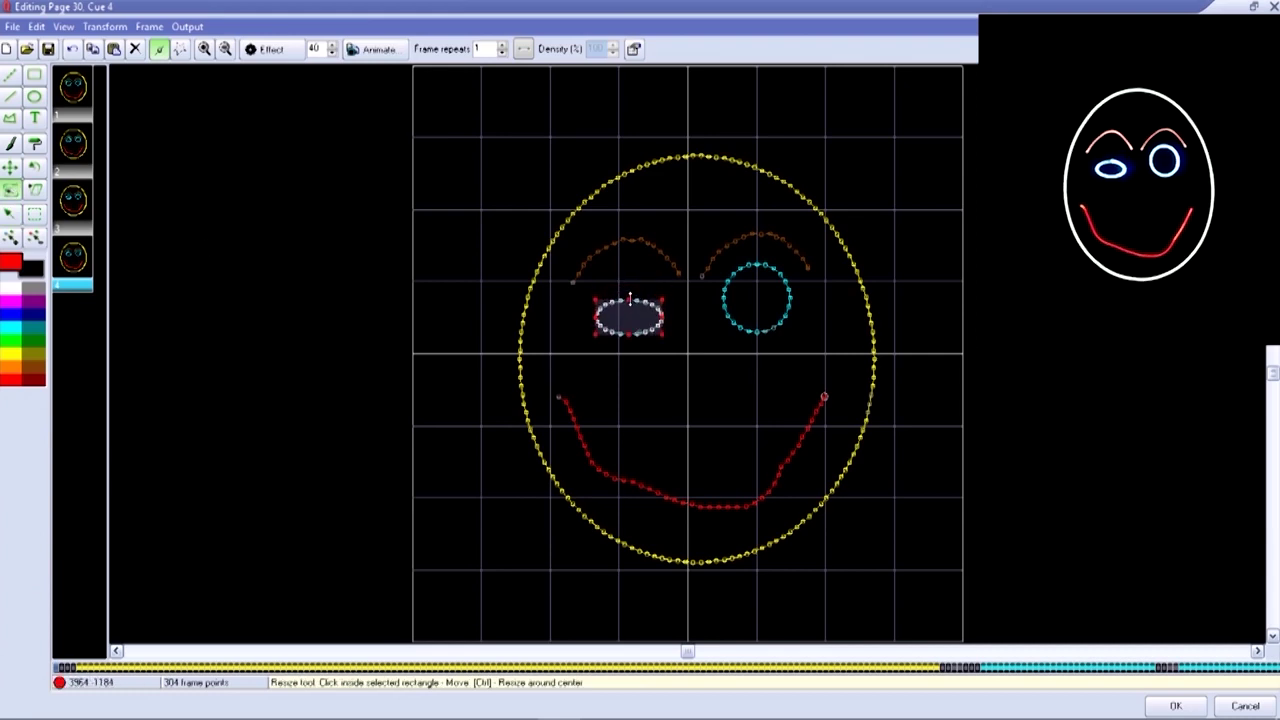
Duplicate frame 4 as frame 5 and squash its left eye further vertically
right_click(76, 256)
click(110, 266)
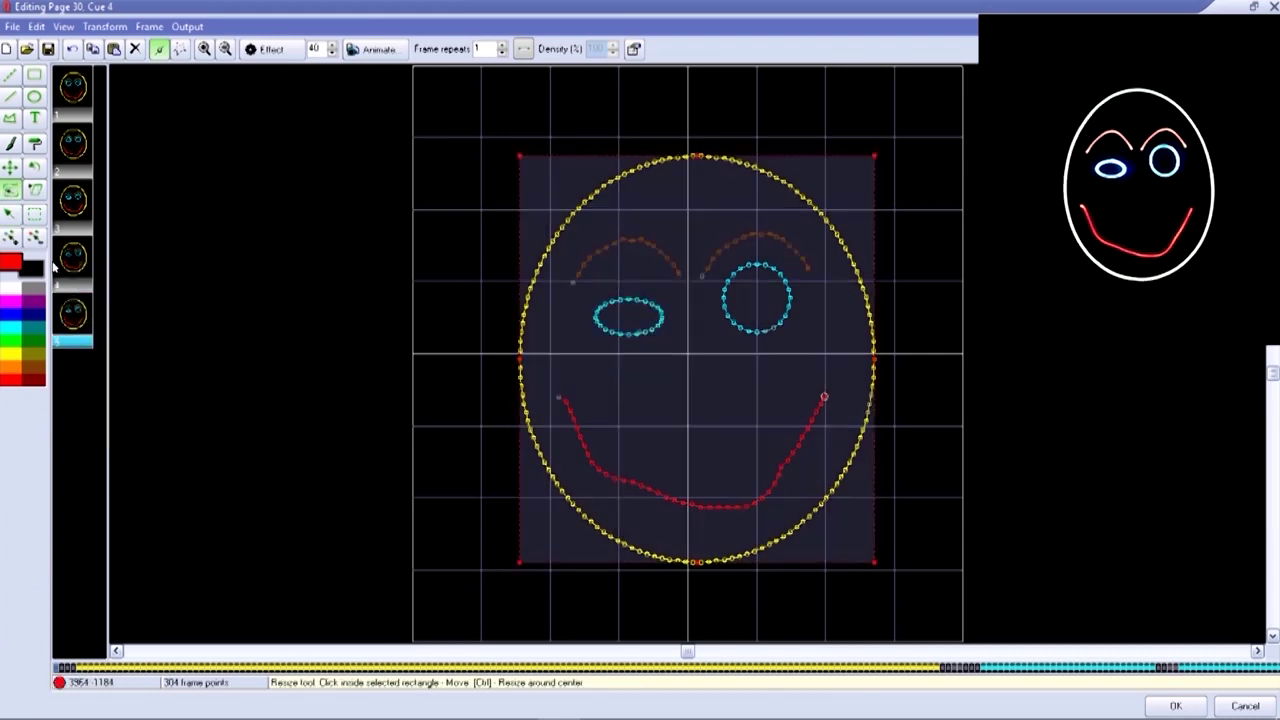
click(10, 213)
click(624, 320)
click(10, 167)
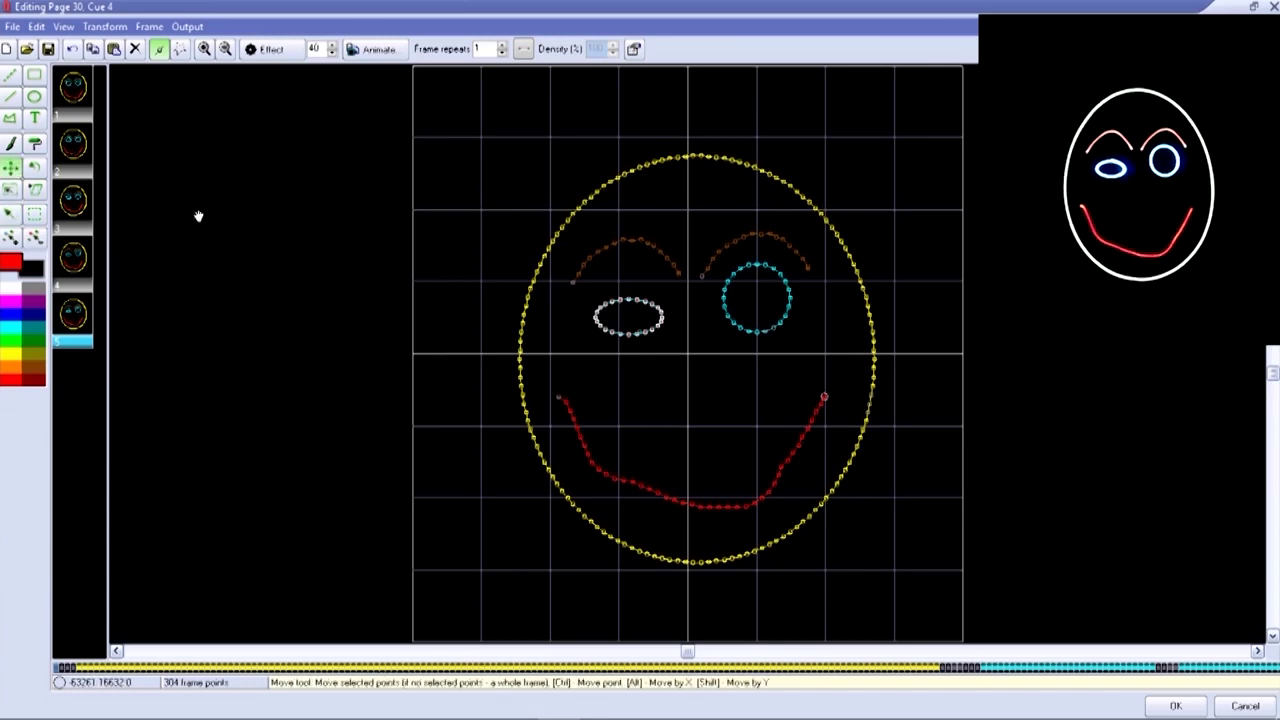
key(r)
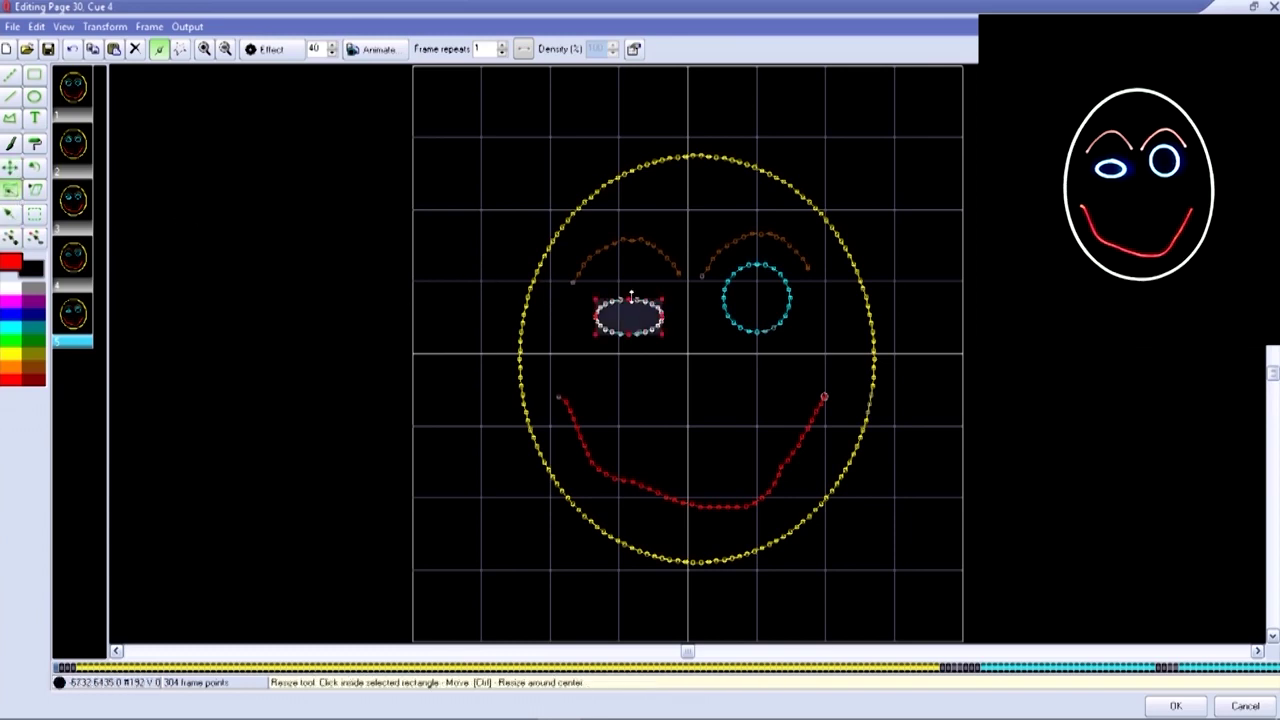
drag(632, 301, 632, 309)
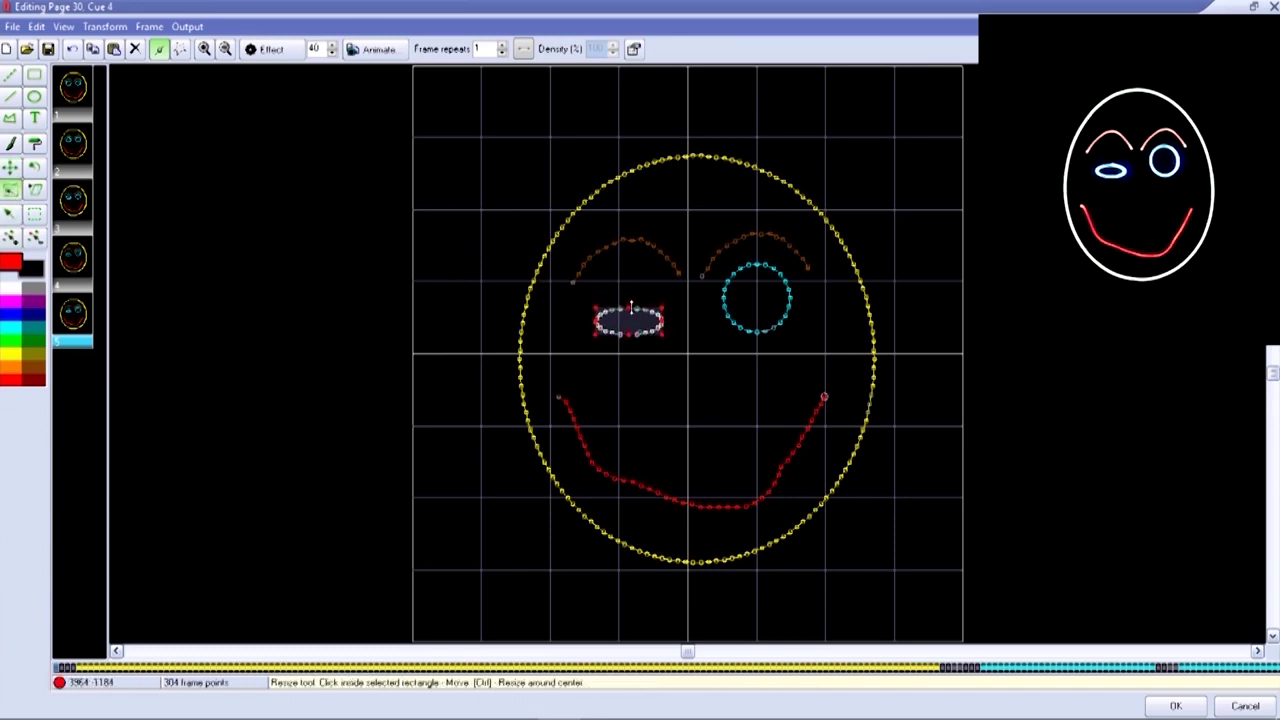
Duplicate frame 5 as frame 6 and flatten its left eye even more
right_click(87, 326)
click(106, 335)
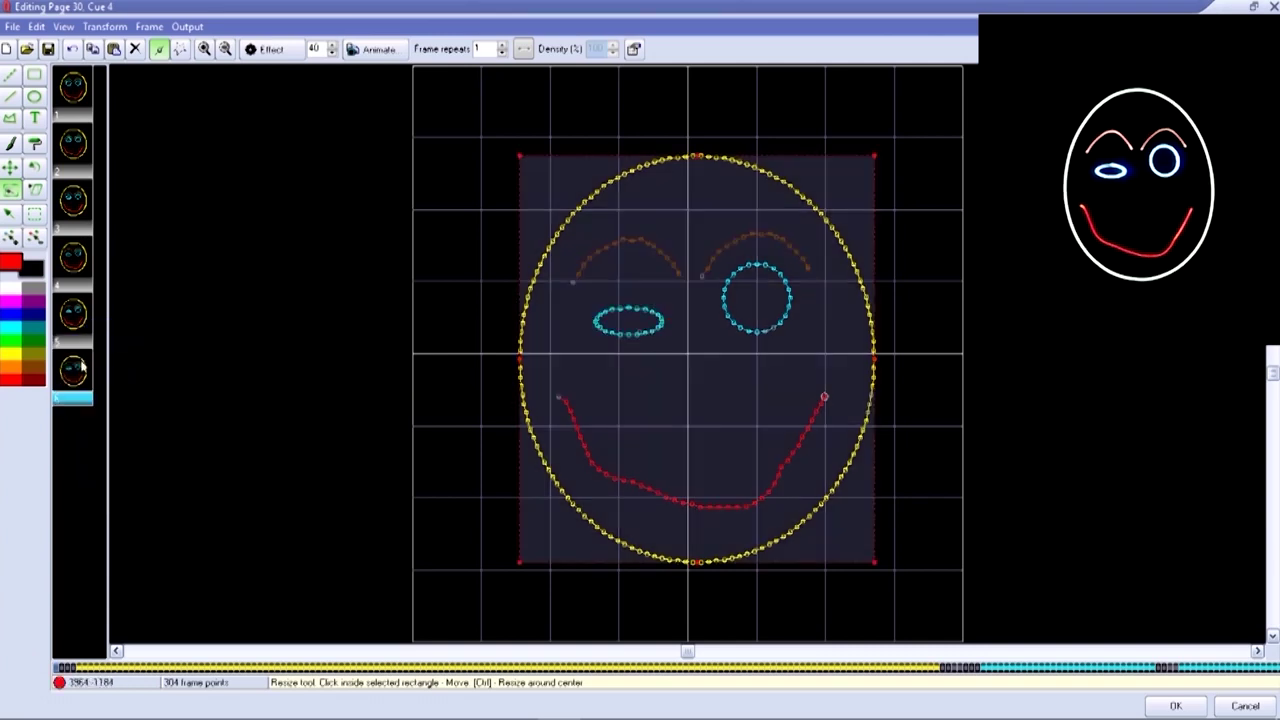
click(10, 213)
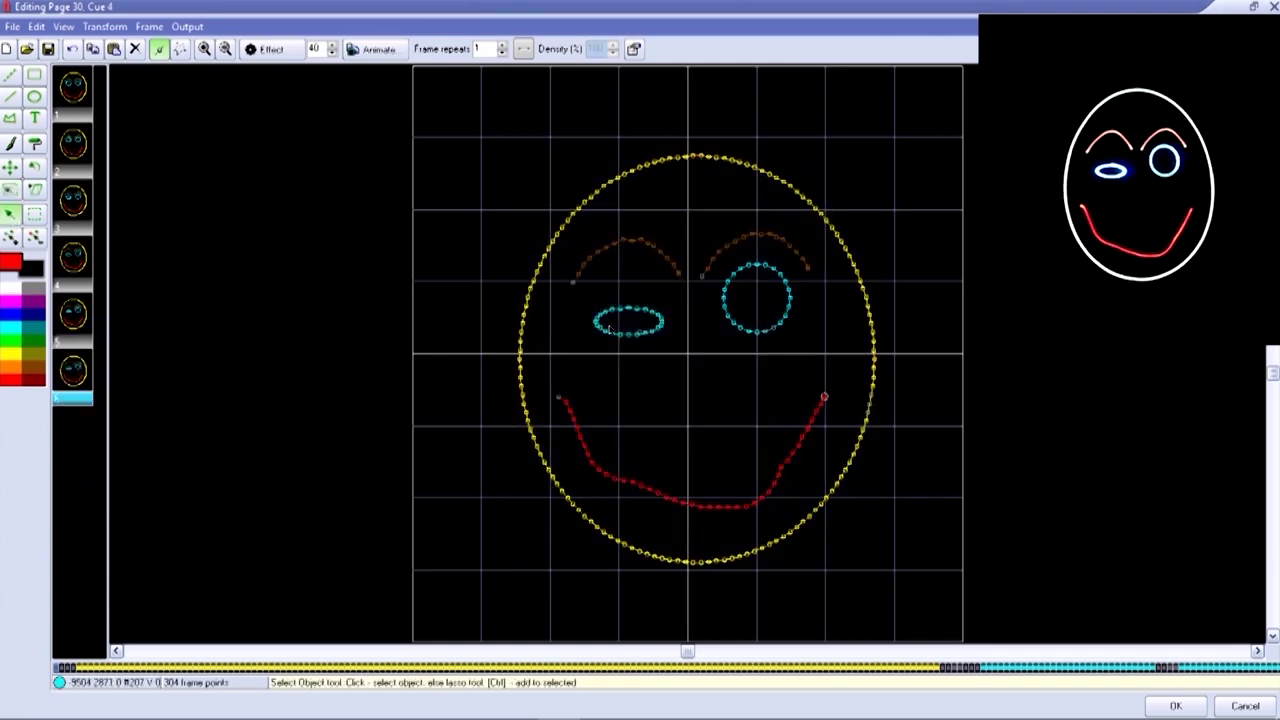
click(10, 190)
drag(630, 306, 630, 318)
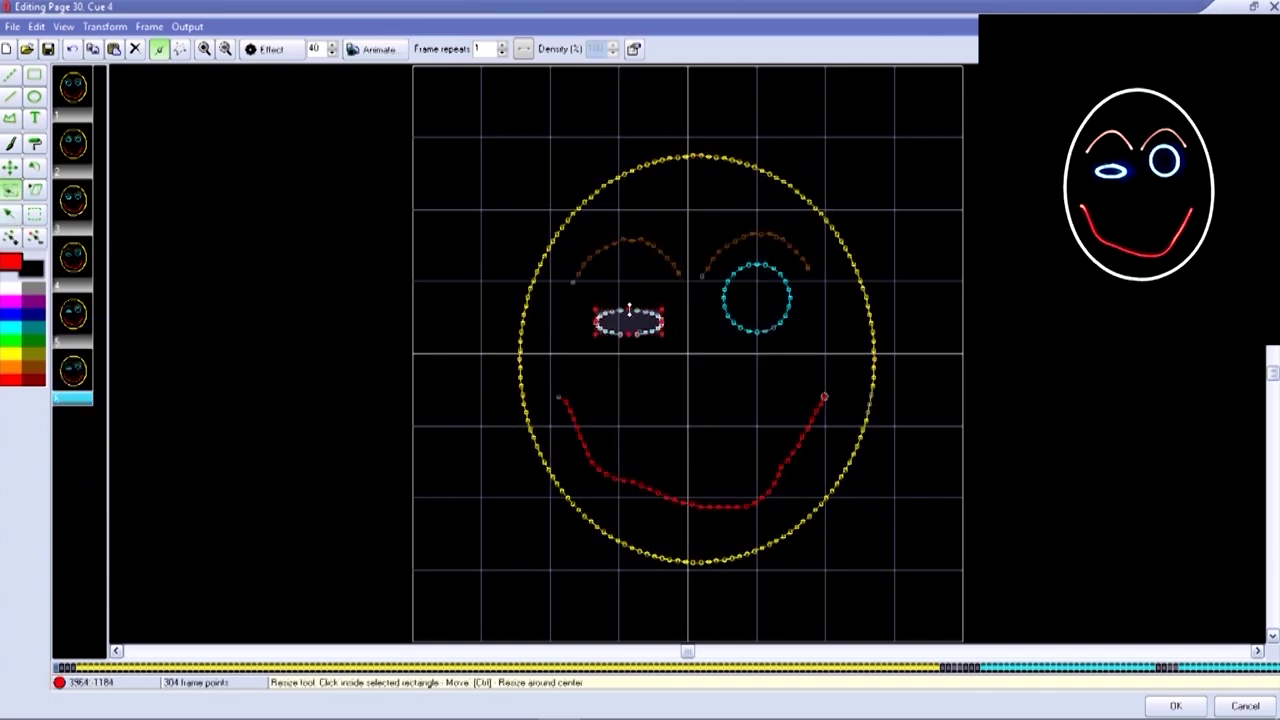
Duplicate frame 6 as frame 7 and squash its left eye into a thin closed line
right_click(96, 369)
click(106, 373)
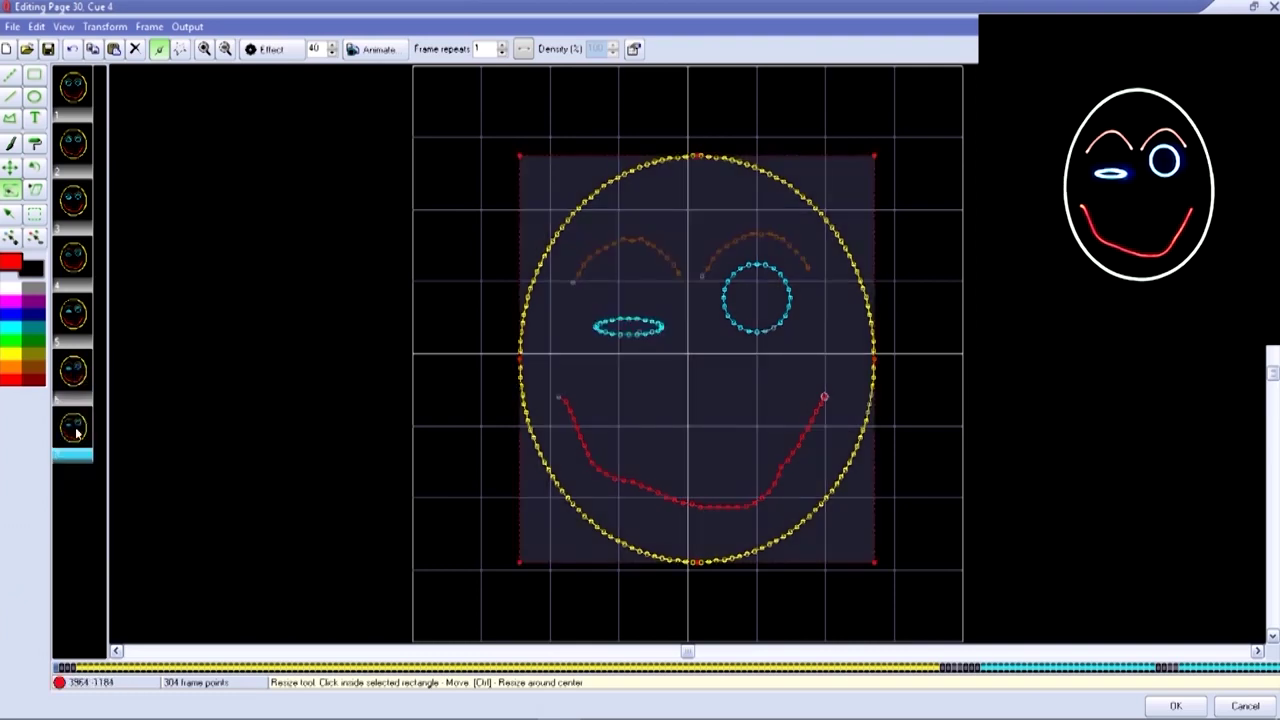
click(10, 213)
click(620, 326)
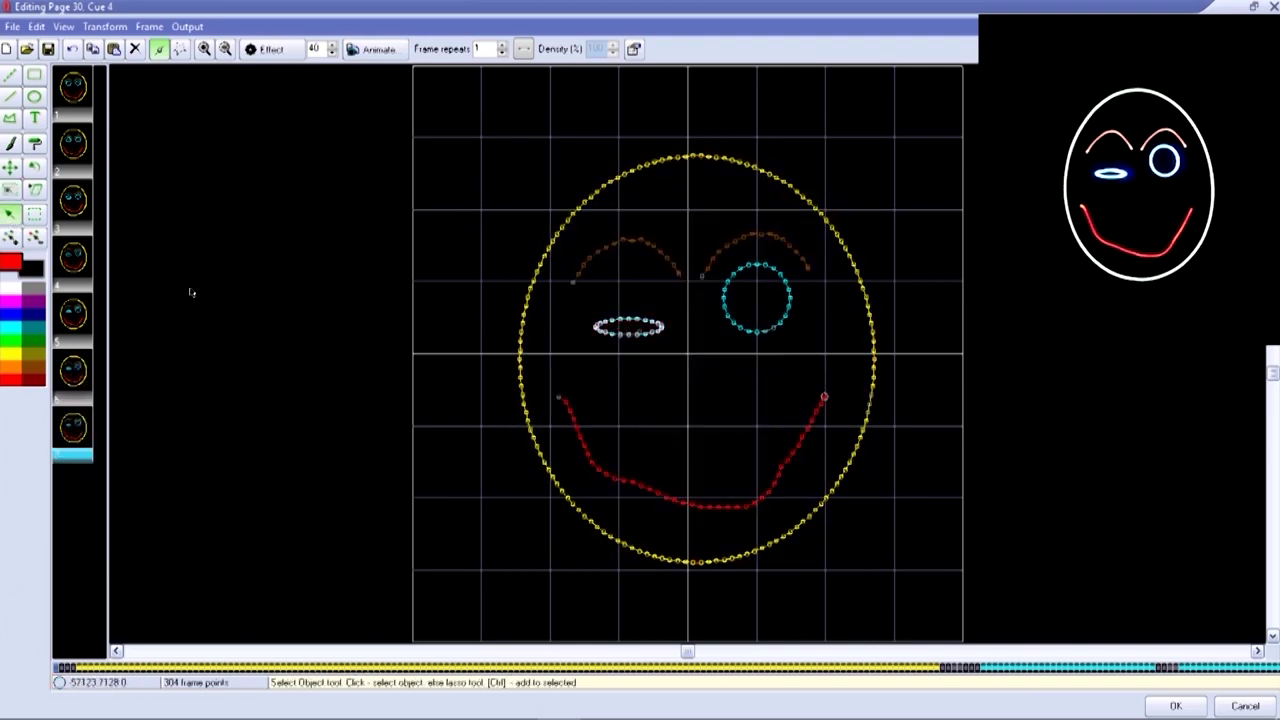
click(10, 190)
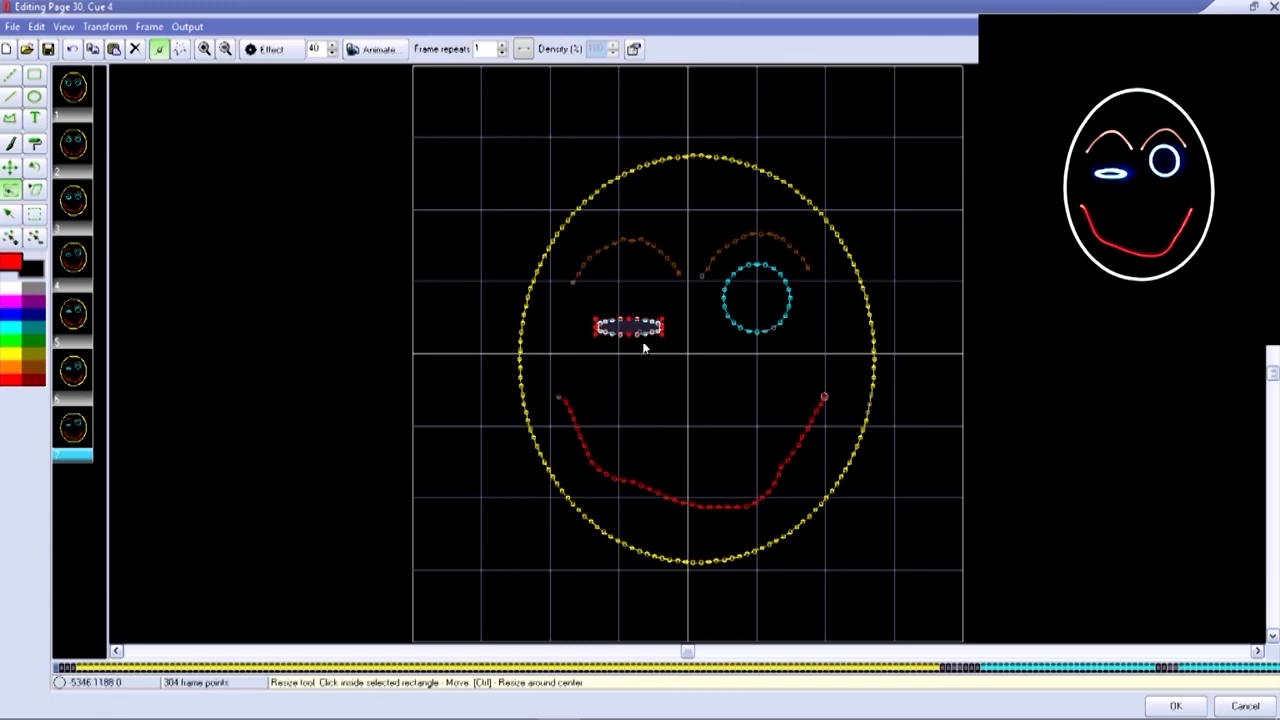
drag(643, 347, 628, 326)
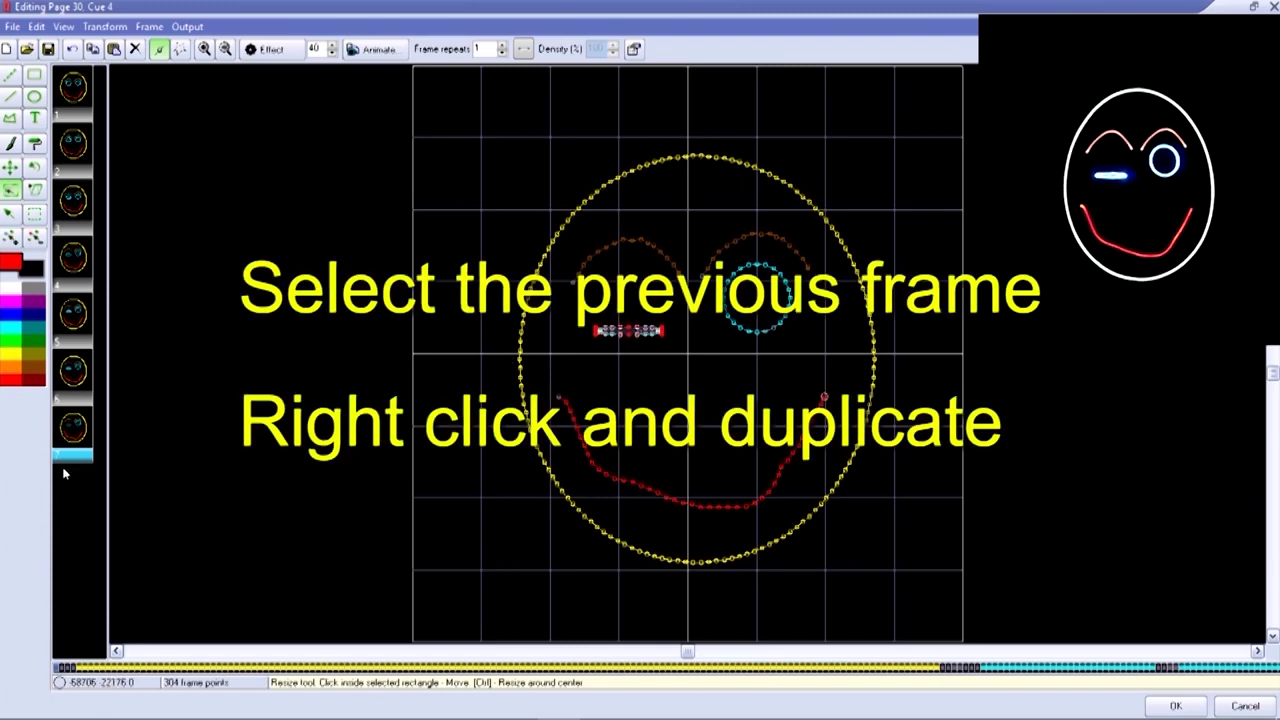
click(72, 372)
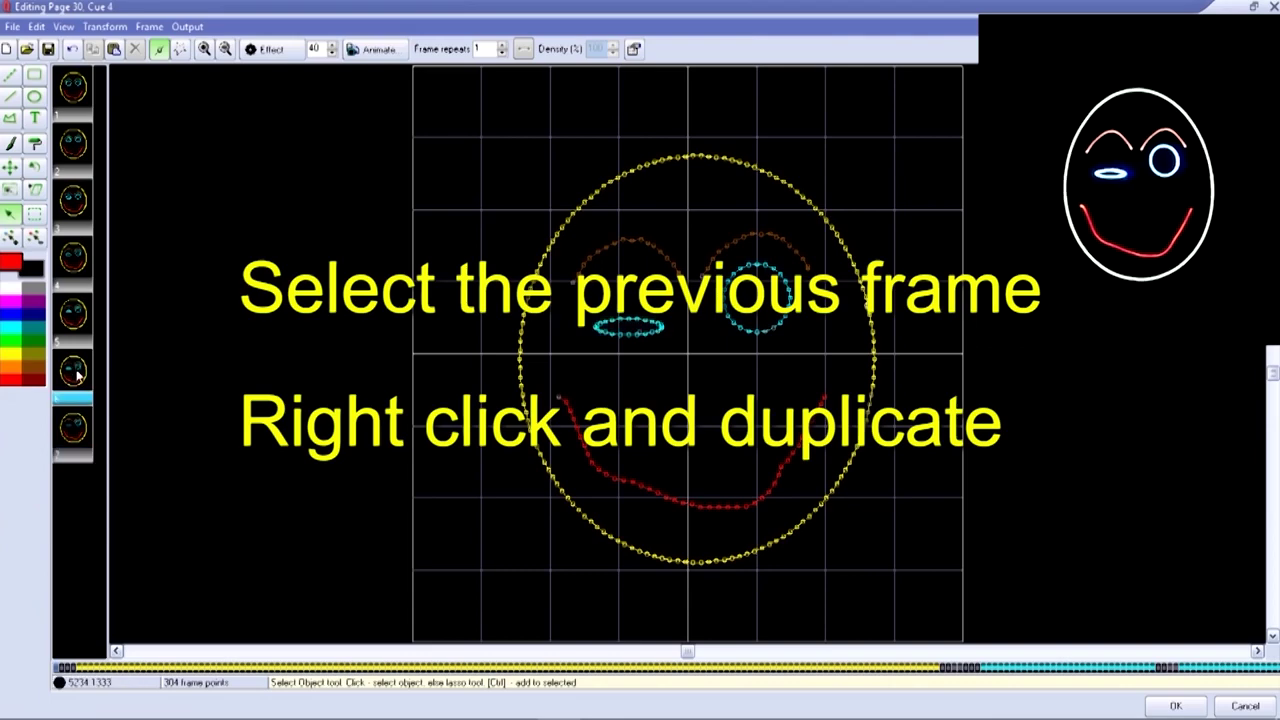
Append copies of frames 6, 5 and 4 to the end of the animation
right_click(79, 375)
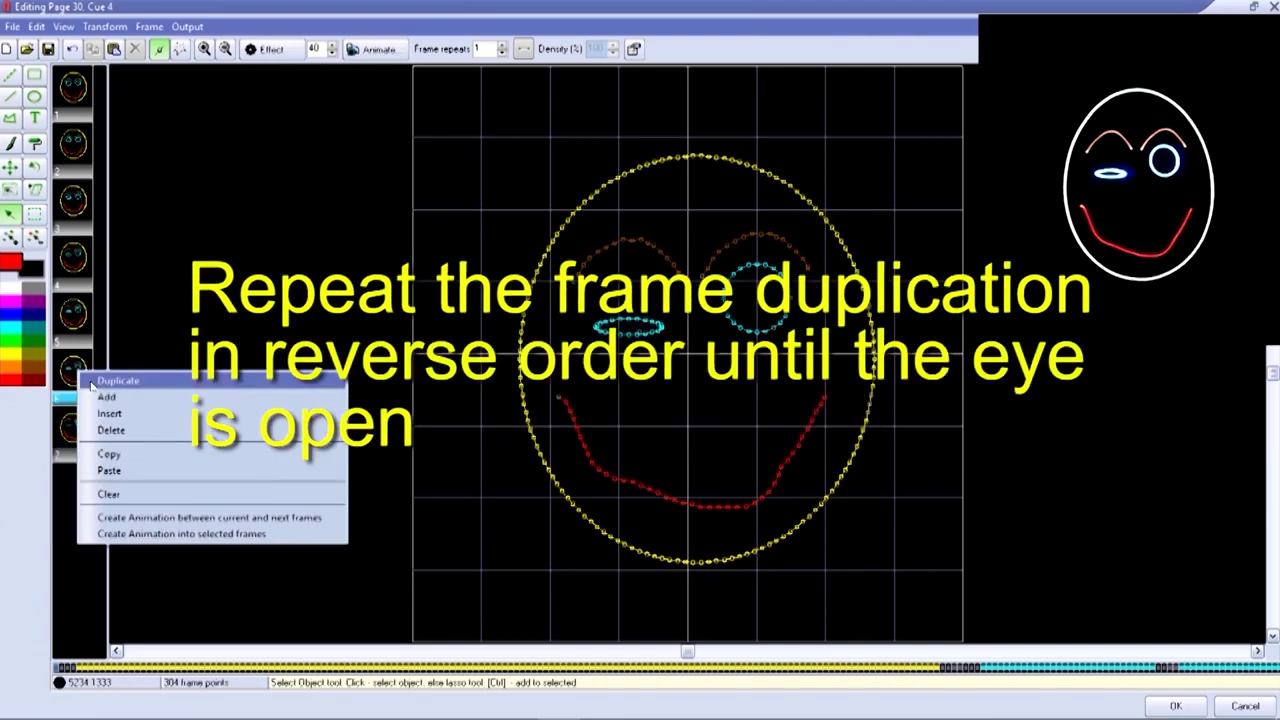
click(88, 381)
click(75, 330)
right_click(74, 328)
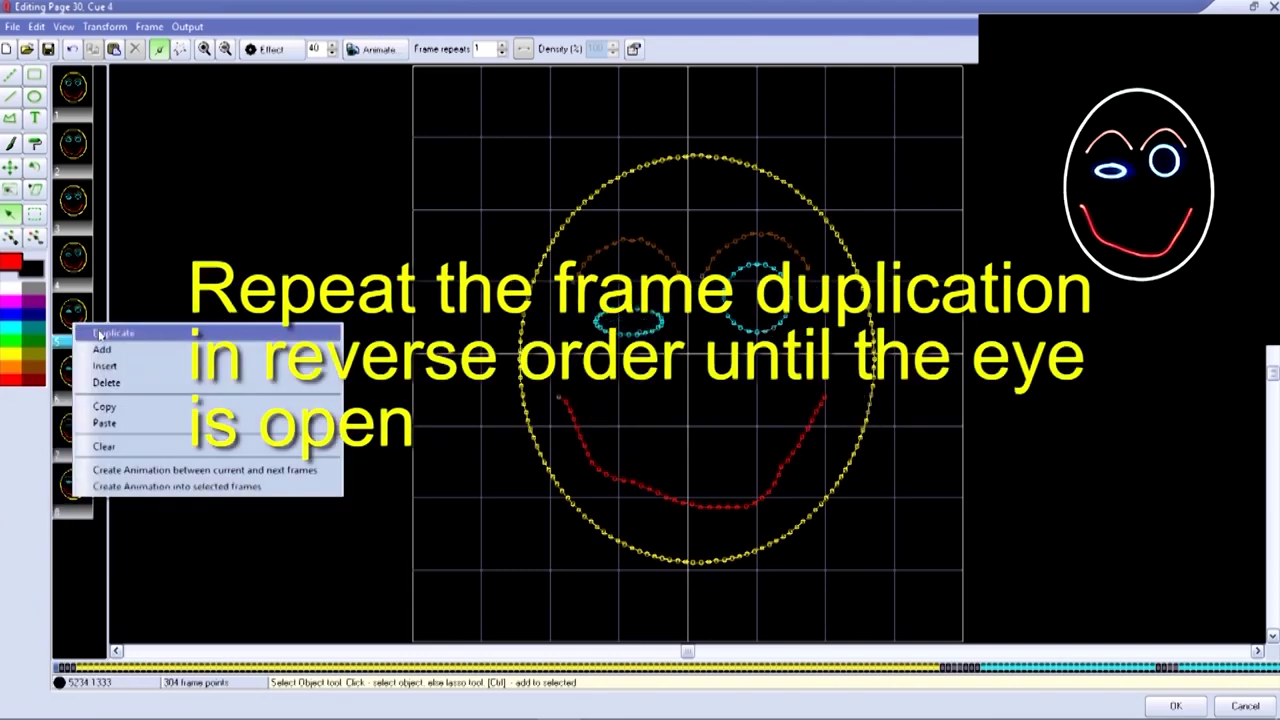
click(82, 334)
click(76, 262)
right_click(70, 254)
click(92, 263)
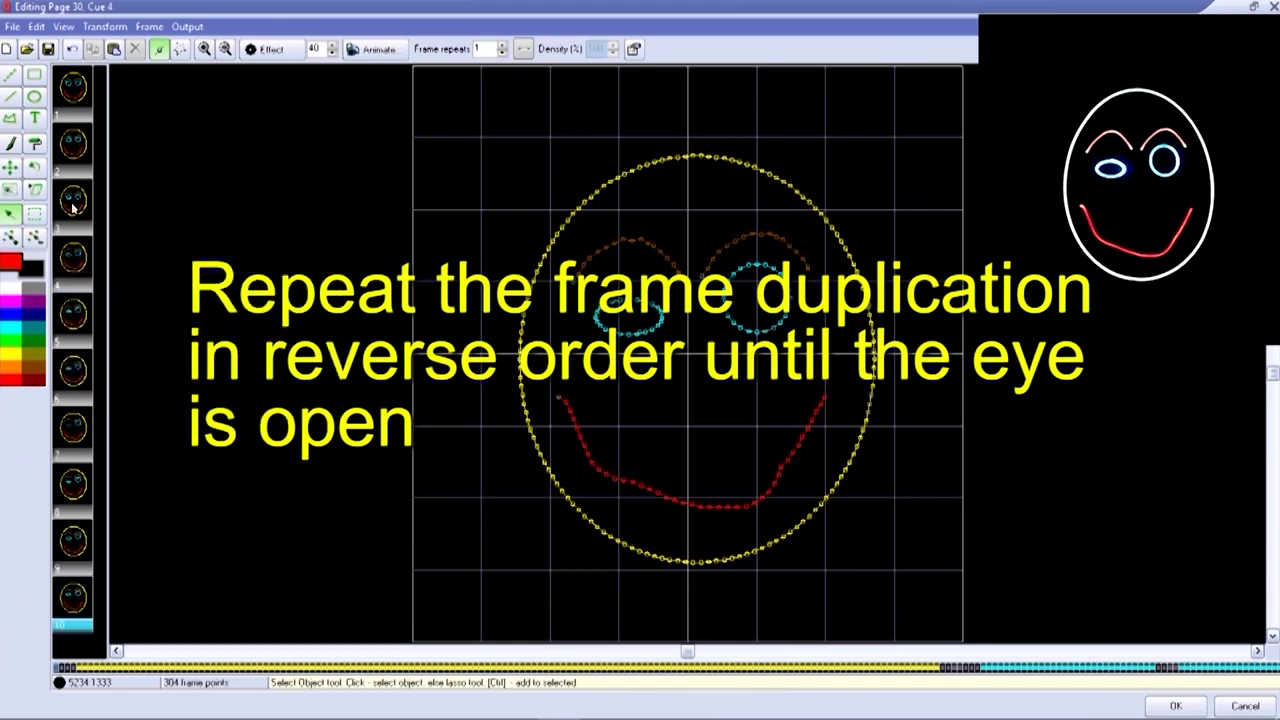
Append copies of frame 3 and two open-eye first frames, then accept the animation
click(72, 203)
right_click(72, 206)
click(88, 213)
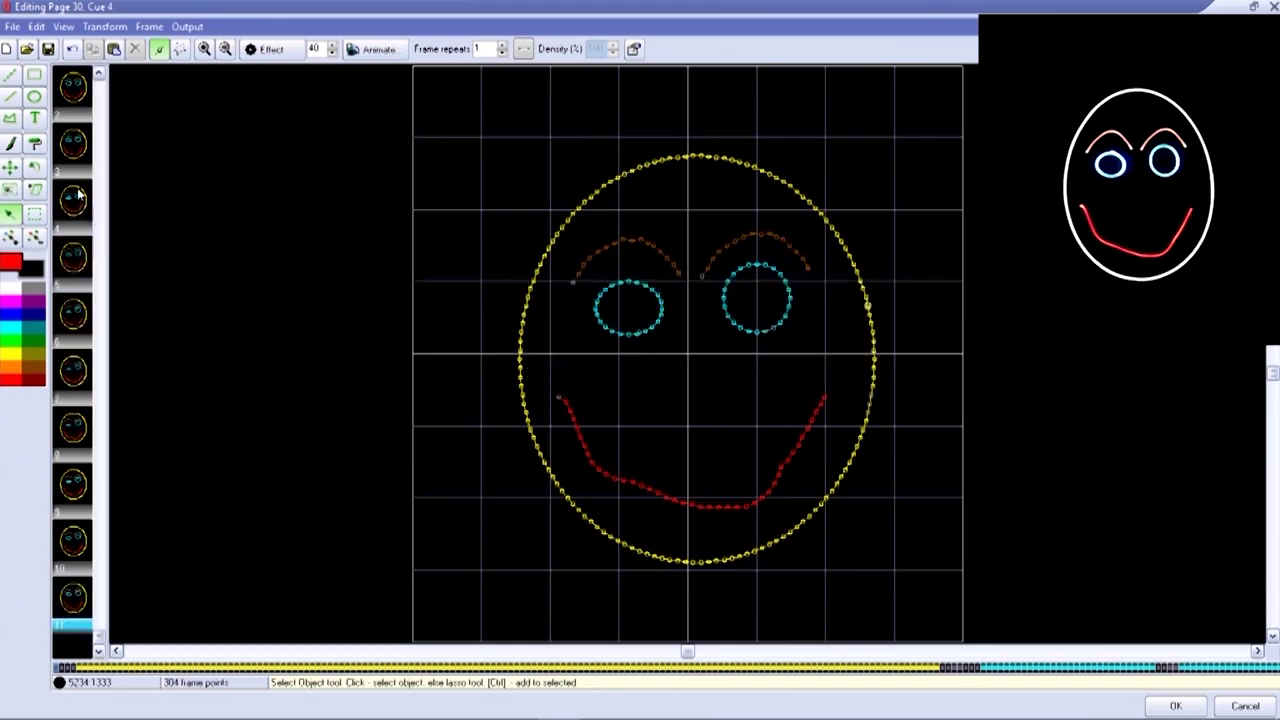
right_click(67, 96)
click(80, 102)
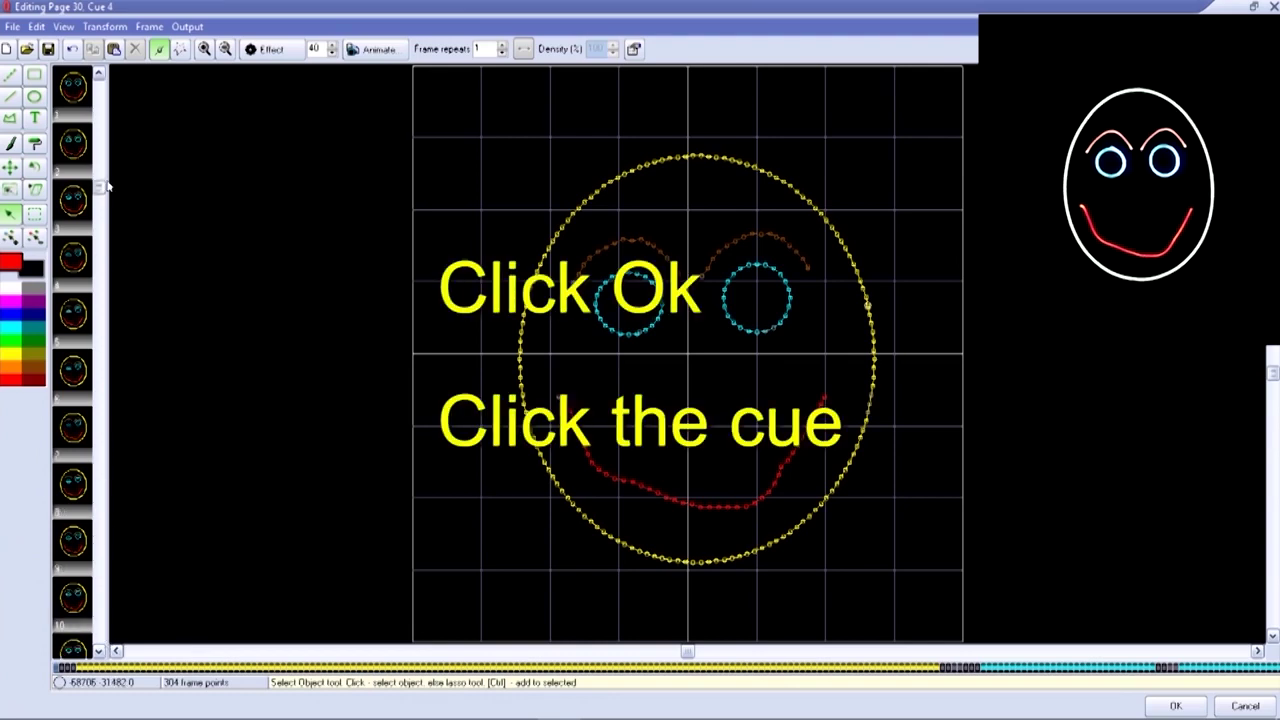
right_click(72, 85)
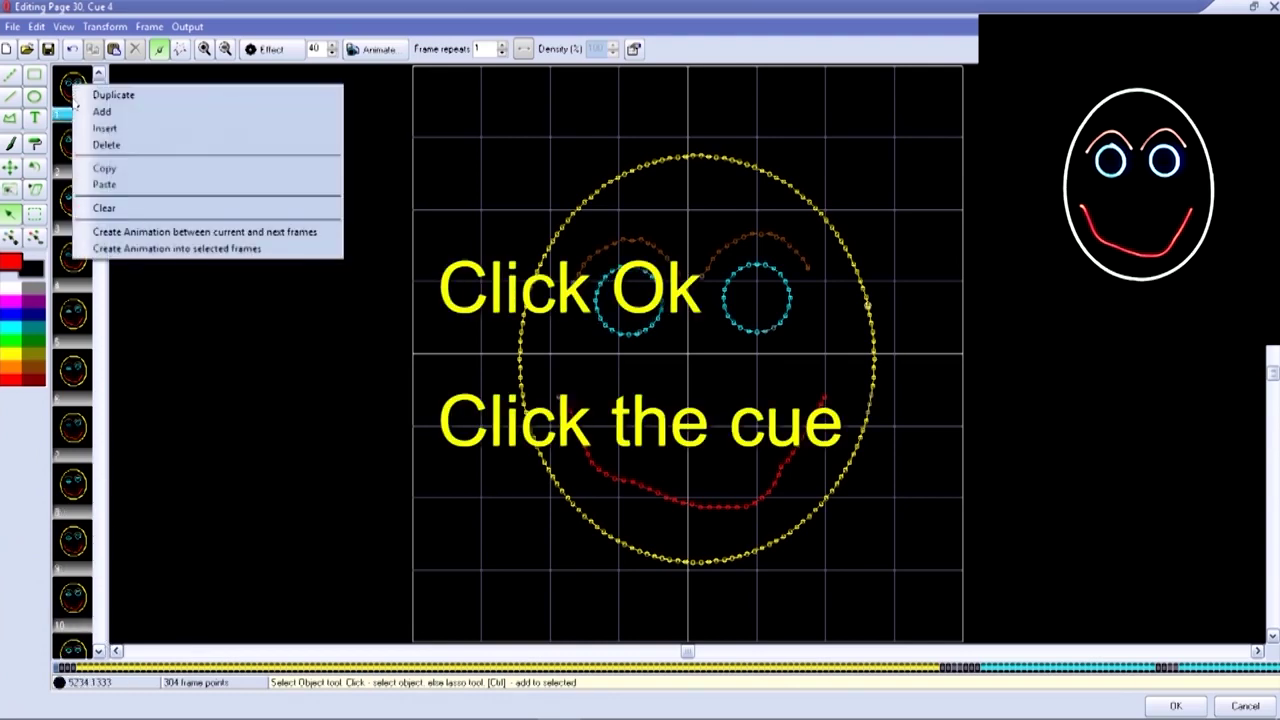
click(90, 97)
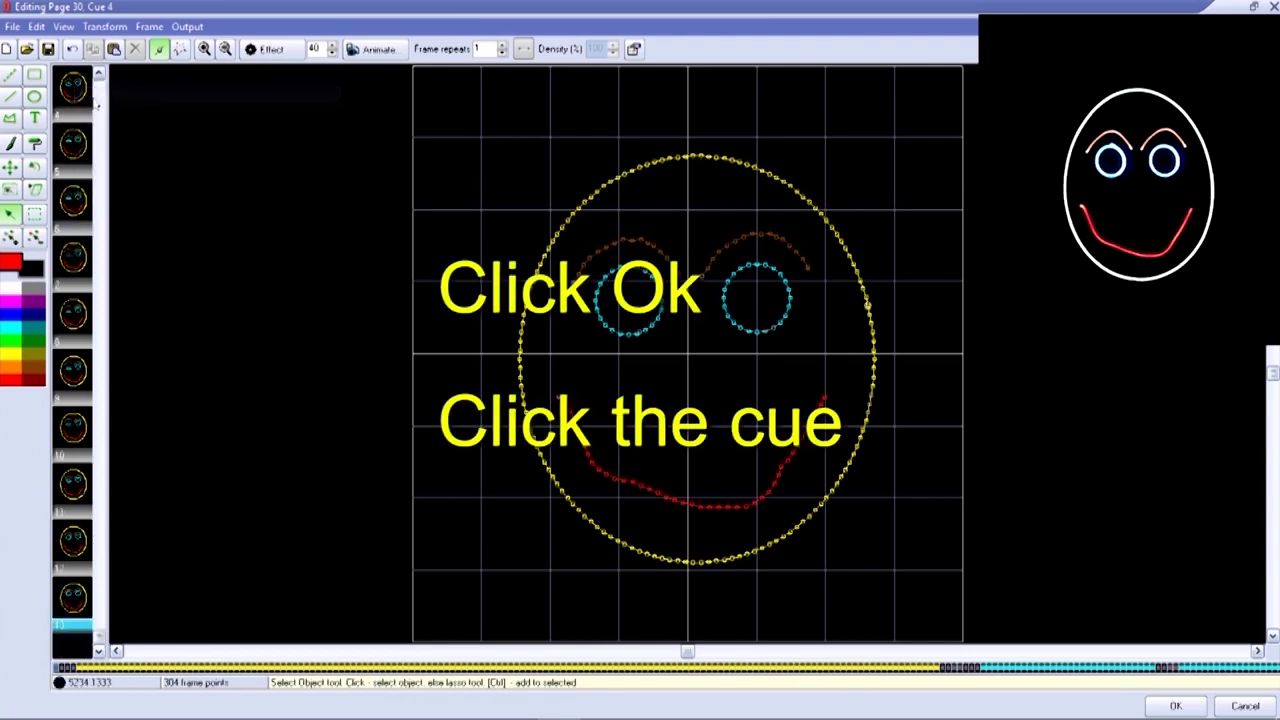
click(1172, 706)
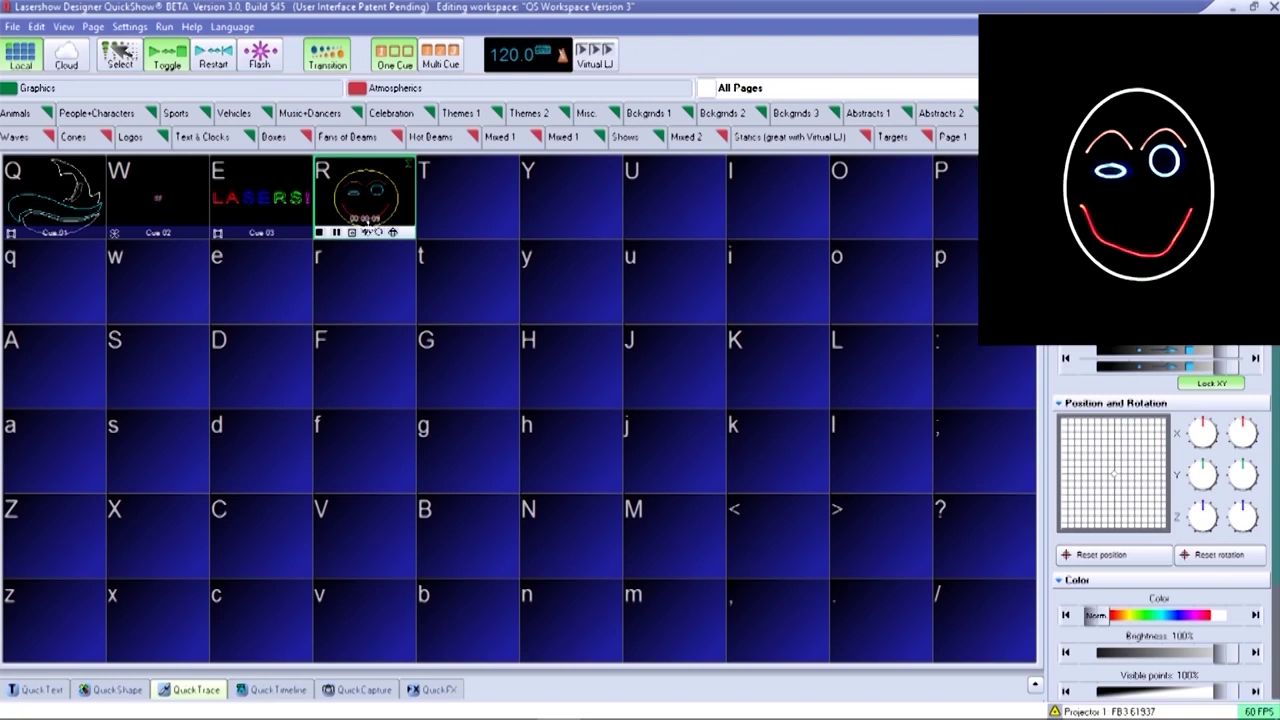
Stop cue R's winking smiley from playing in the cue grid
click(365, 230)
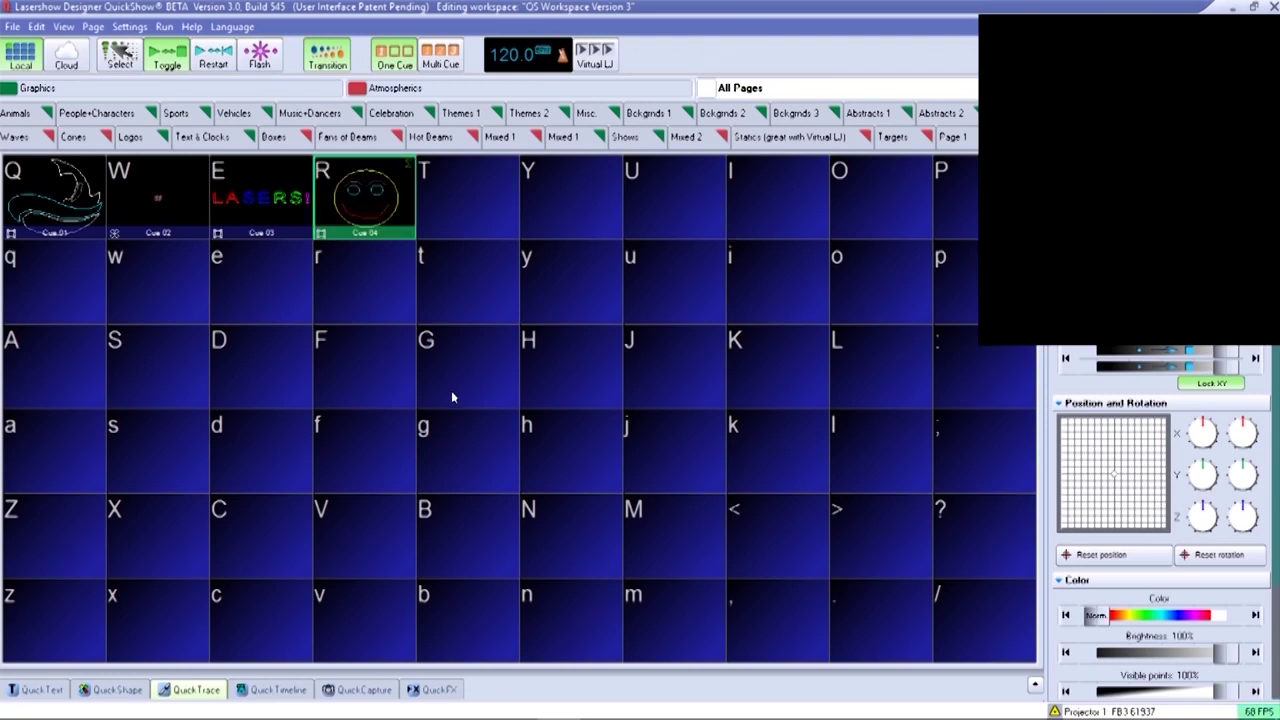